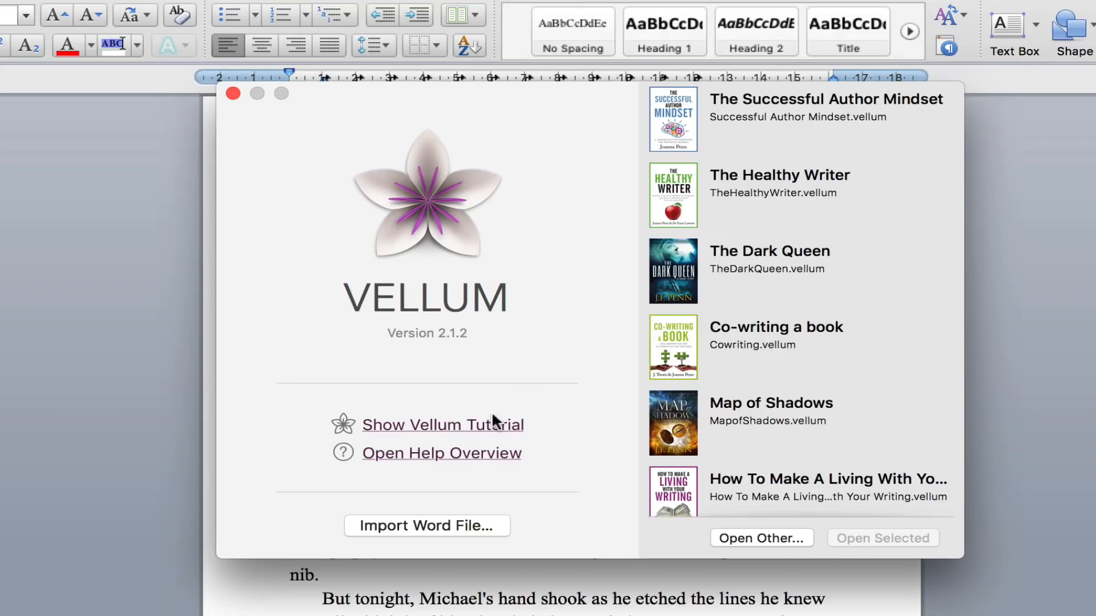
# - Import the Map of Shadows manuscript from its Word file as a new book
pyautogui.click(419, 525)
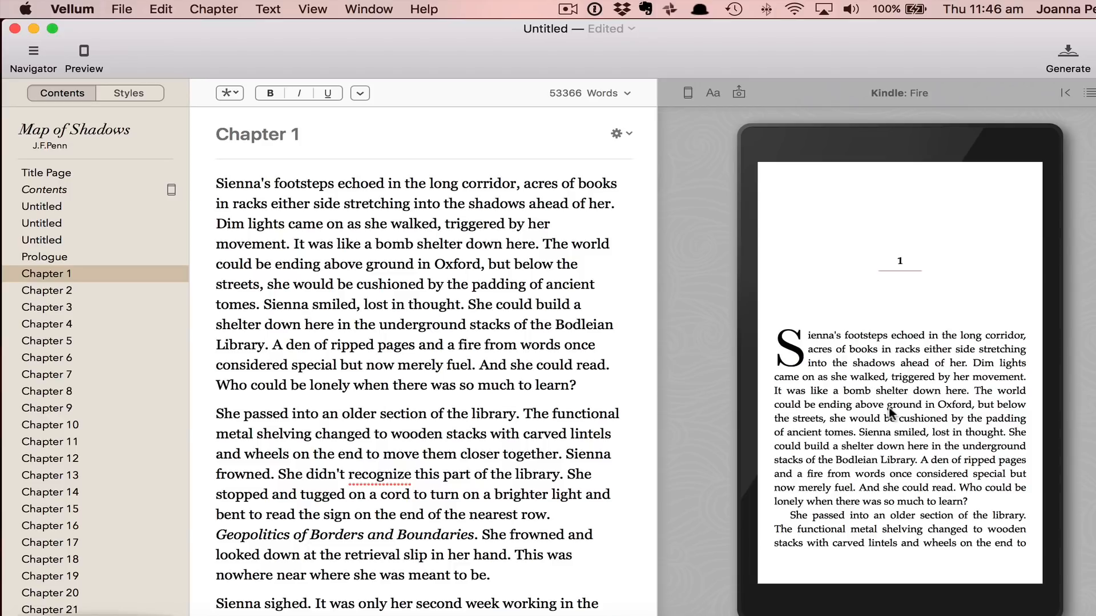
pyautogui.moveTo(761, 378)
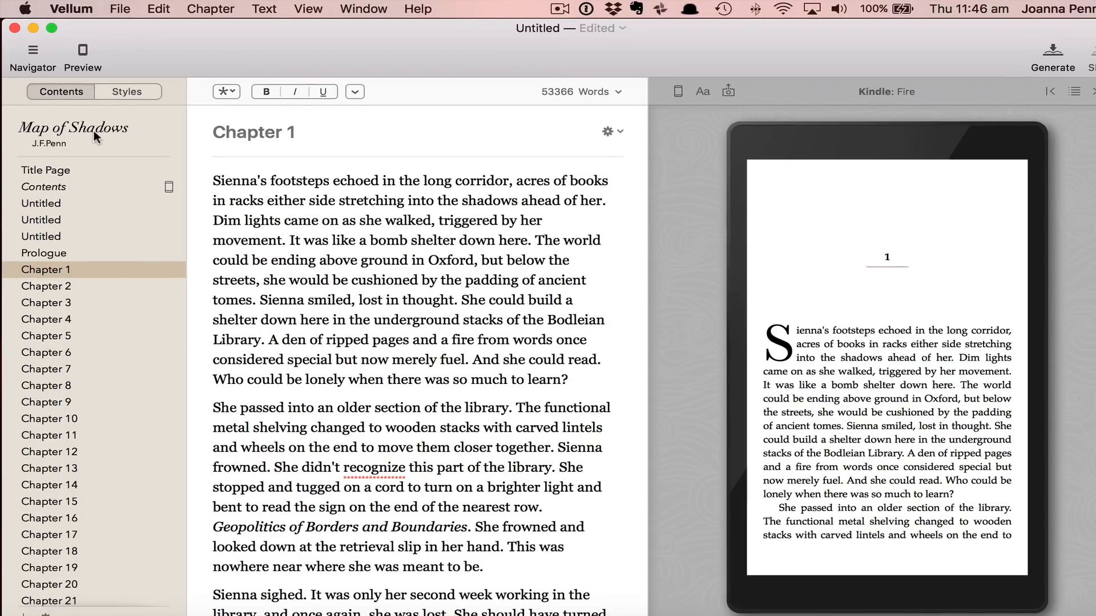
# - Split the author's name in the book's title info into first initial, middle initial and surname
pyautogui.click(97, 136)
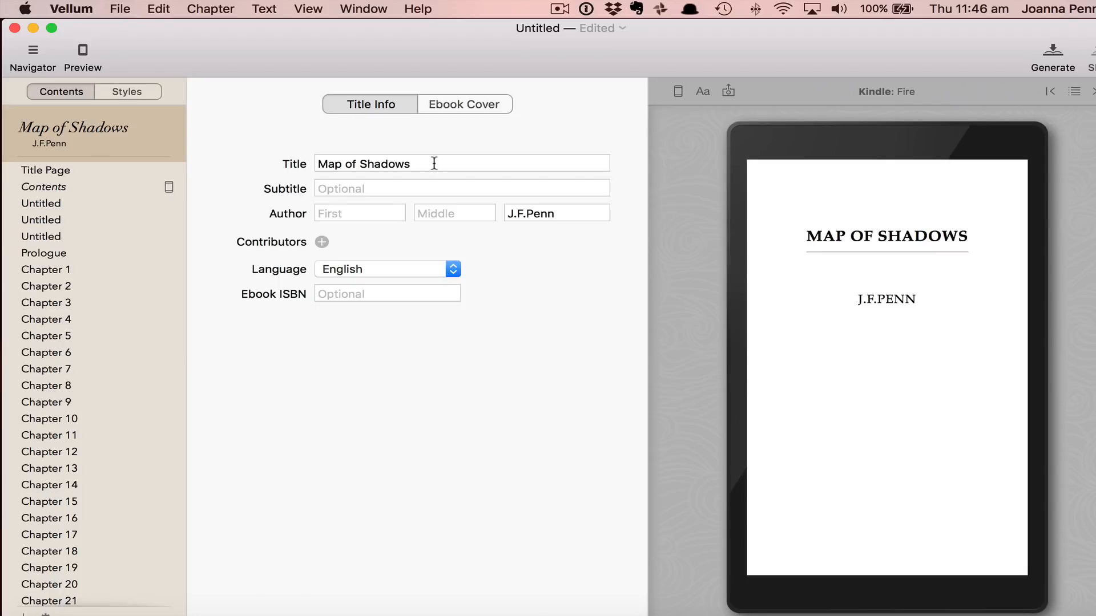
pyautogui.click(359, 215)
pyautogui.write('J.')
pyautogui.press('Tab')
pyautogui.write('F')
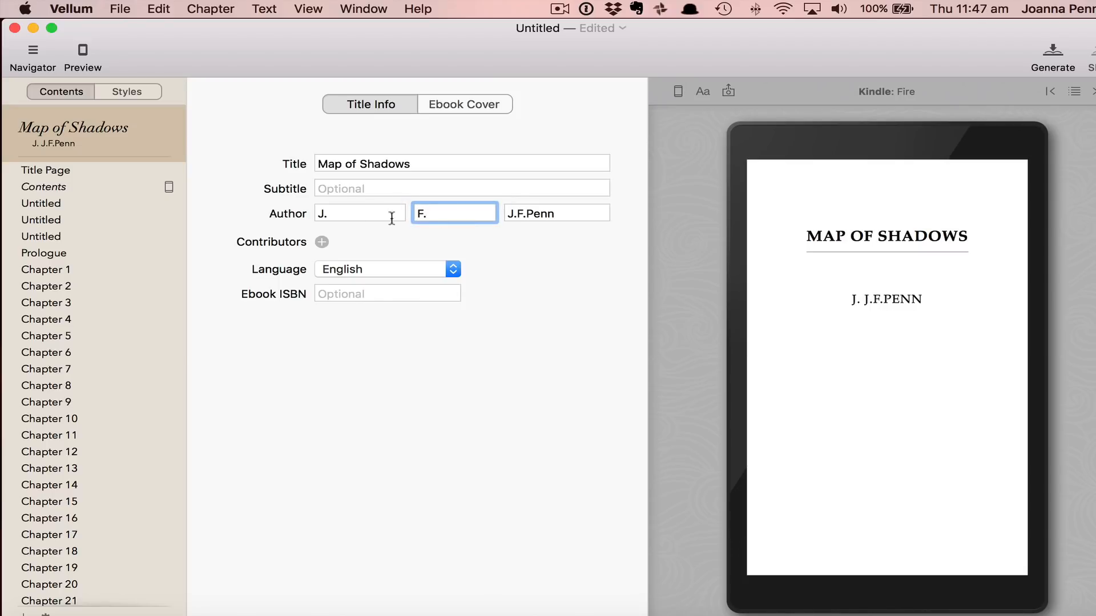
pyautogui.click(524, 215)
pyautogui.press('BackSpace')
pyautogui.press('BackSpace')
pyautogui.press('BackSpace')
pyautogui.press('BackSpace')
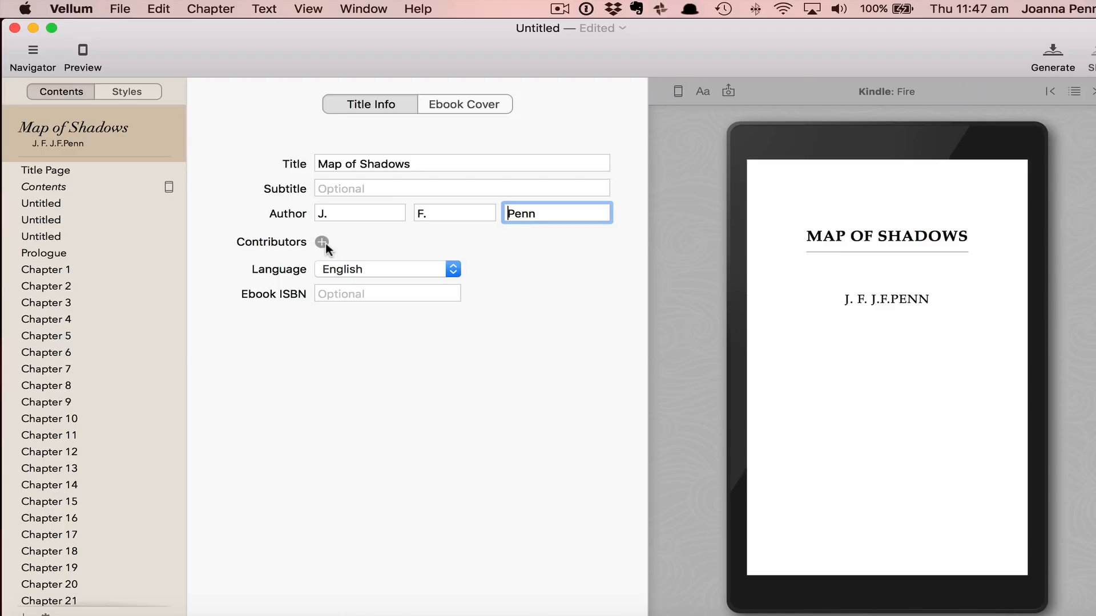
pyautogui.click(386, 290)
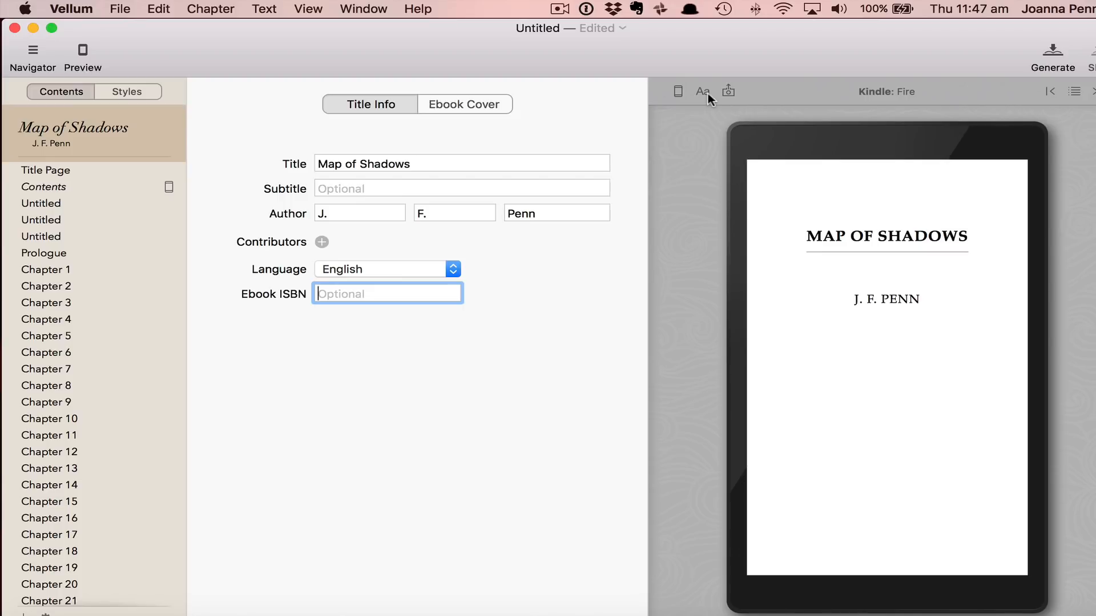
# - Preview the title page on iPhone and Kindle Paperwhite, and return the preview to Kindle Fire
pyautogui.click(678, 92)
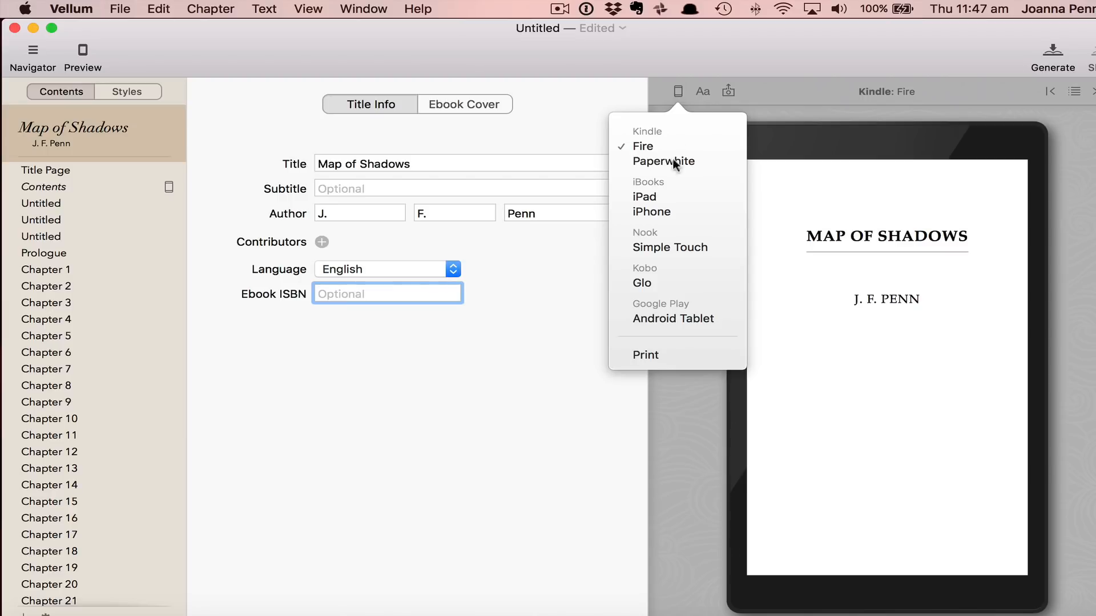
pyautogui.click(653, 211)
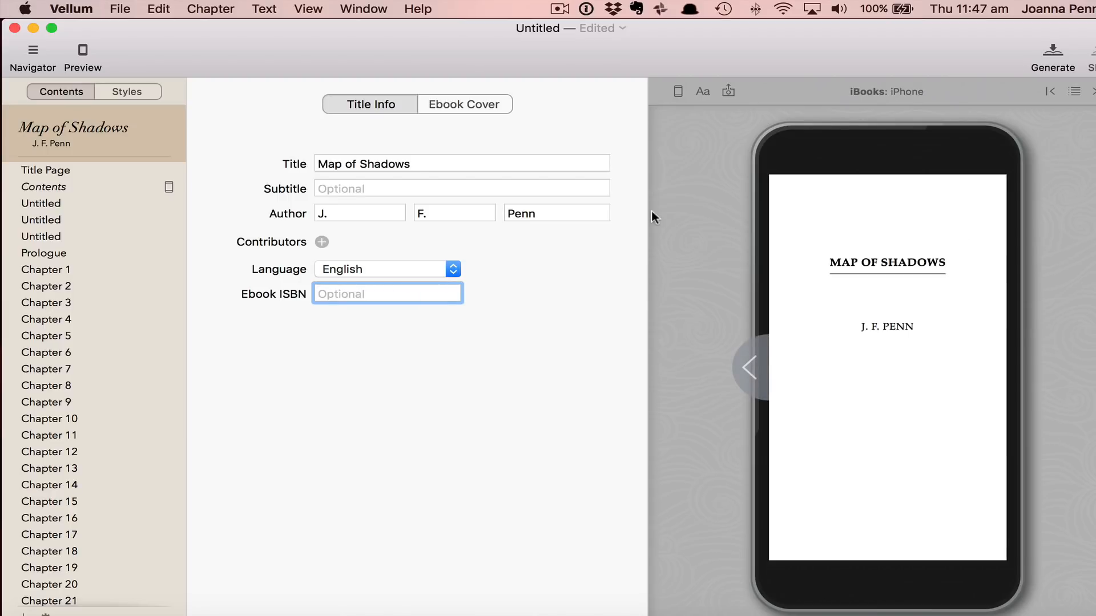
pyautogui.click(678, 91)
pyautogui.click(649, 161)
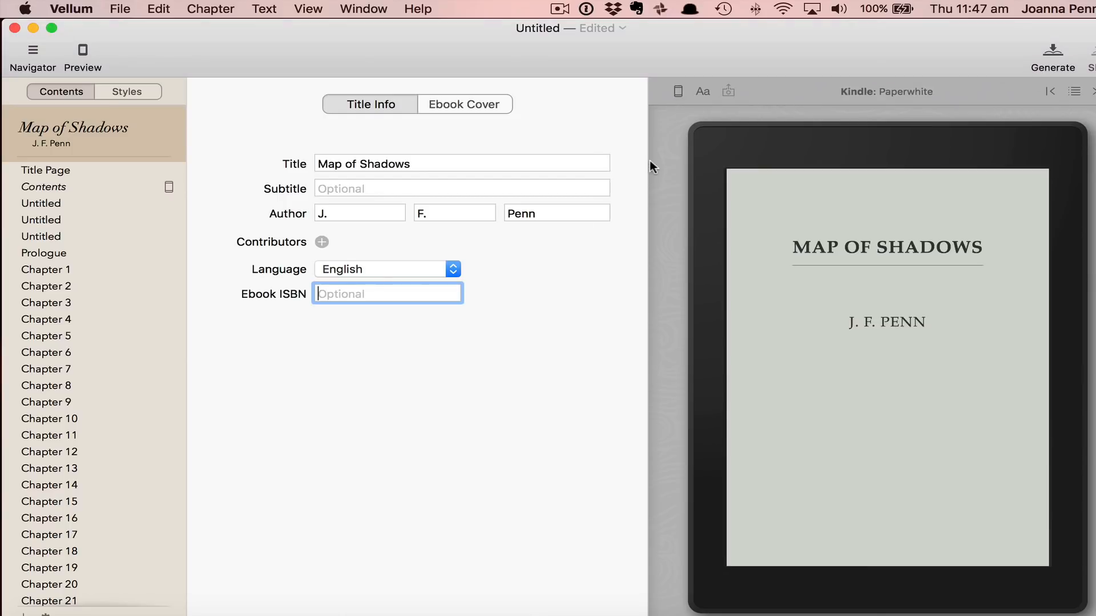
pyautogui.click(678, 95)
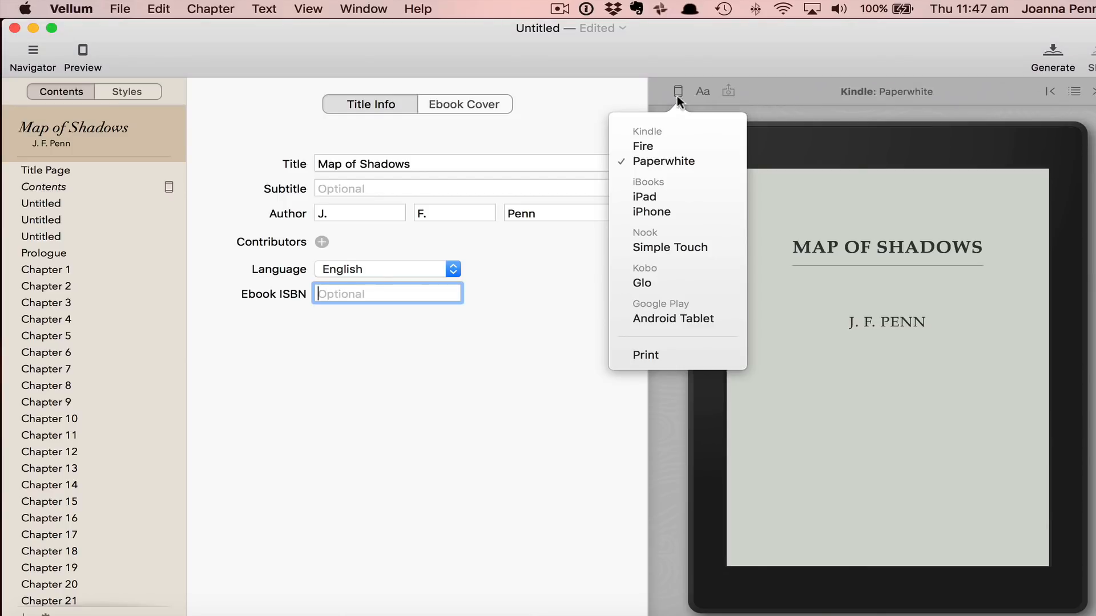
pyautogui.click(661, 143)
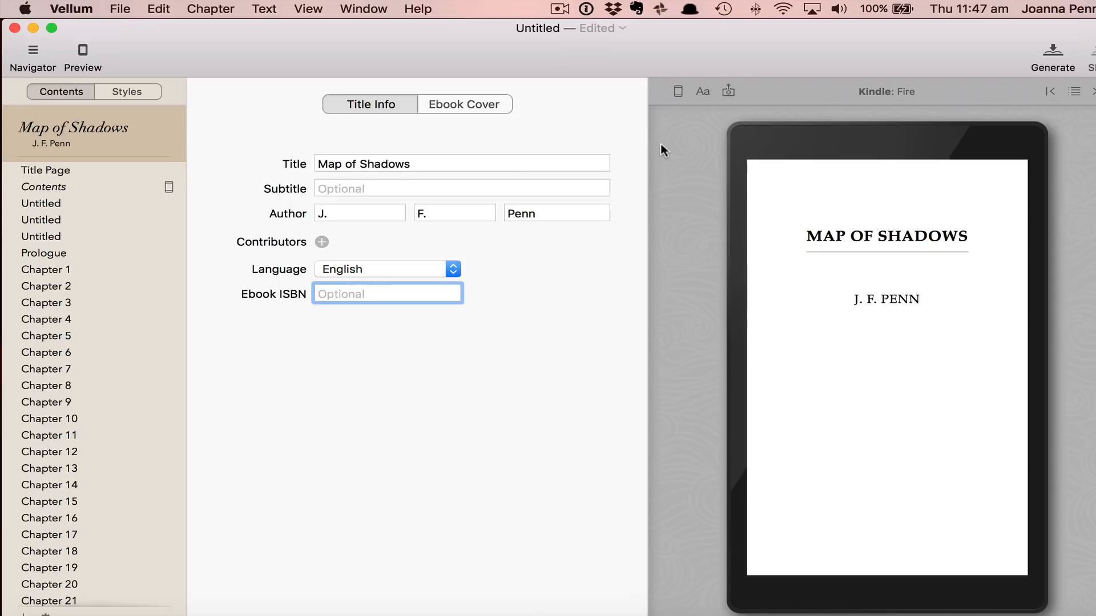
# - Add the Map of Shadows cover image as the ebook cover
pyautogui.click(463, 107)
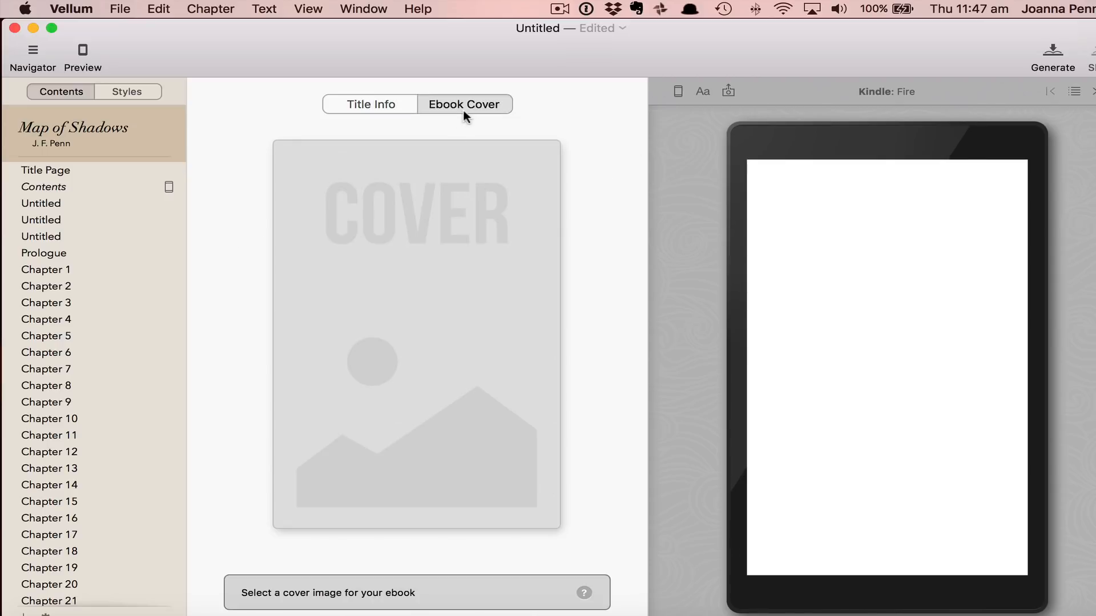
pyautogui.click(415, 342)
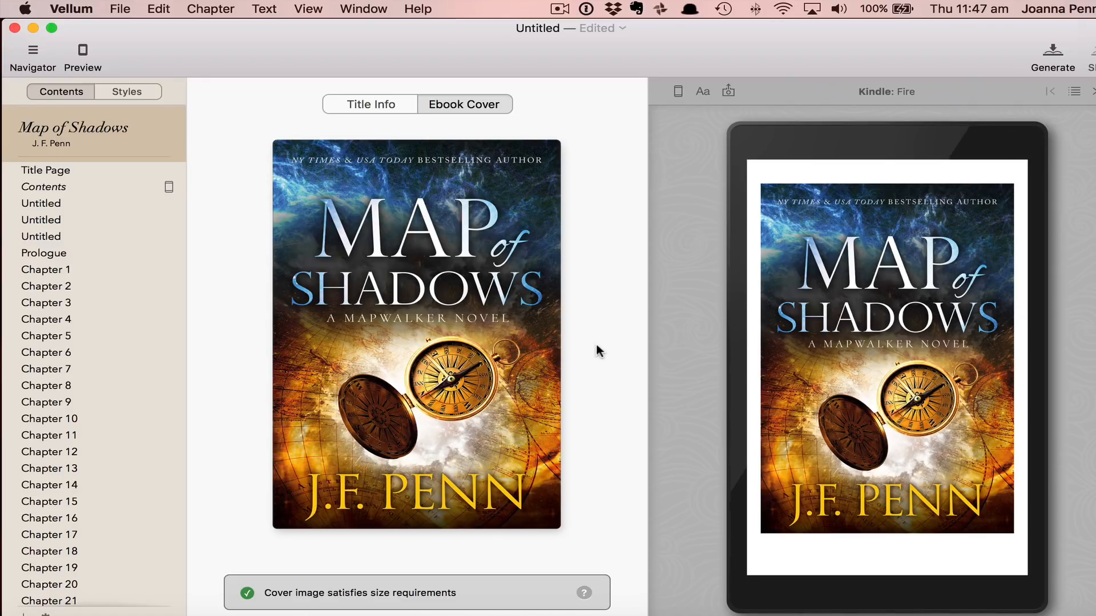
# - Preview the ebook cover on iPhone and return the preview to Kindle Fire
pyautogui.click(678, 92)
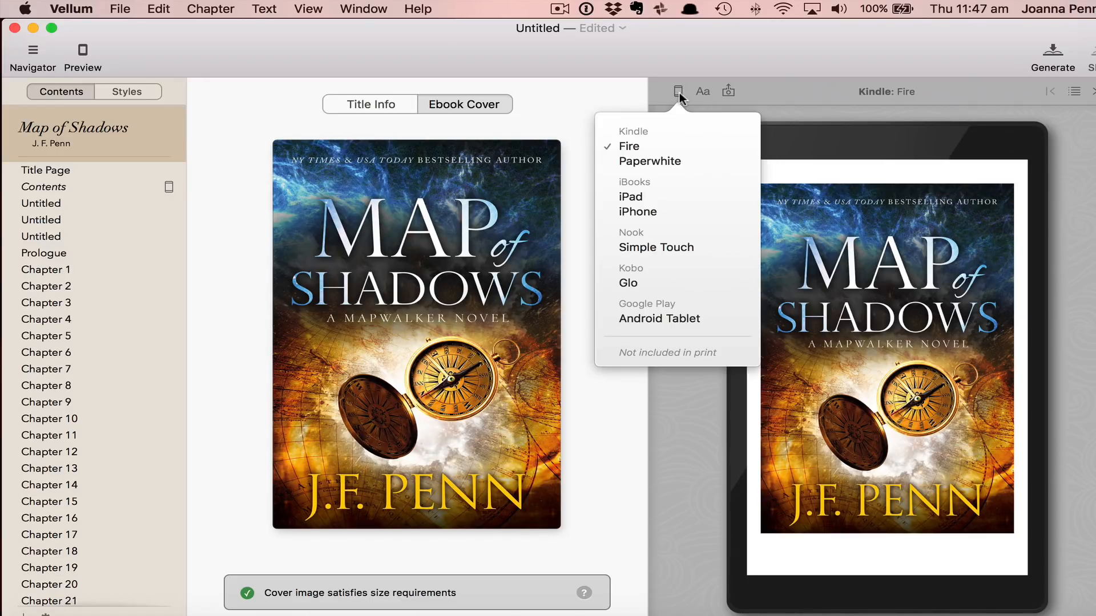
pyautogui.click(642, 214)
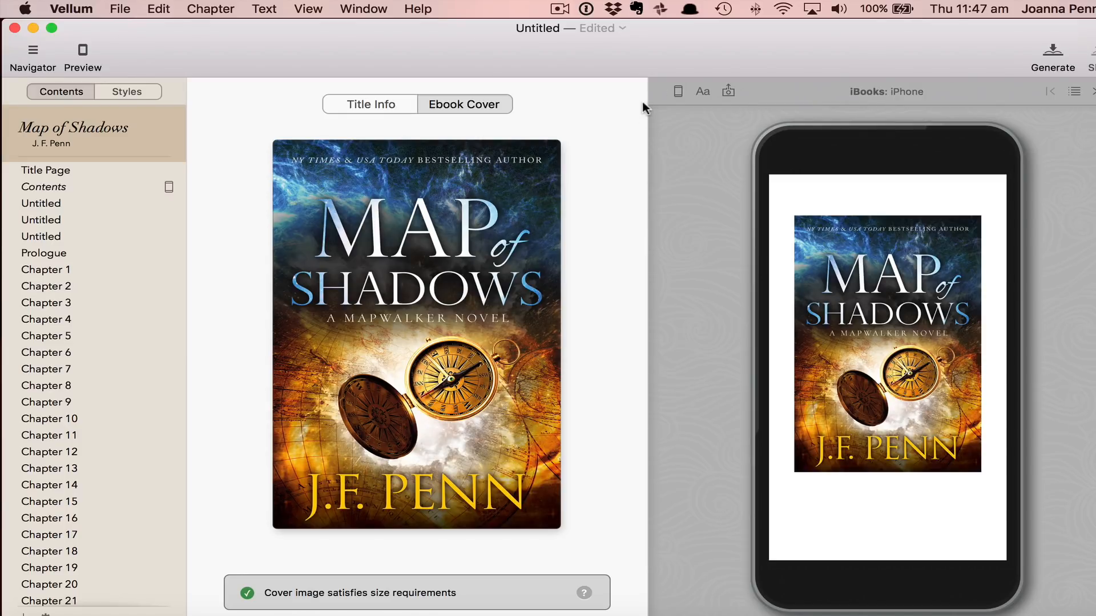
pyautogui.click(678, 91)
pyautogui.click(631, 147)
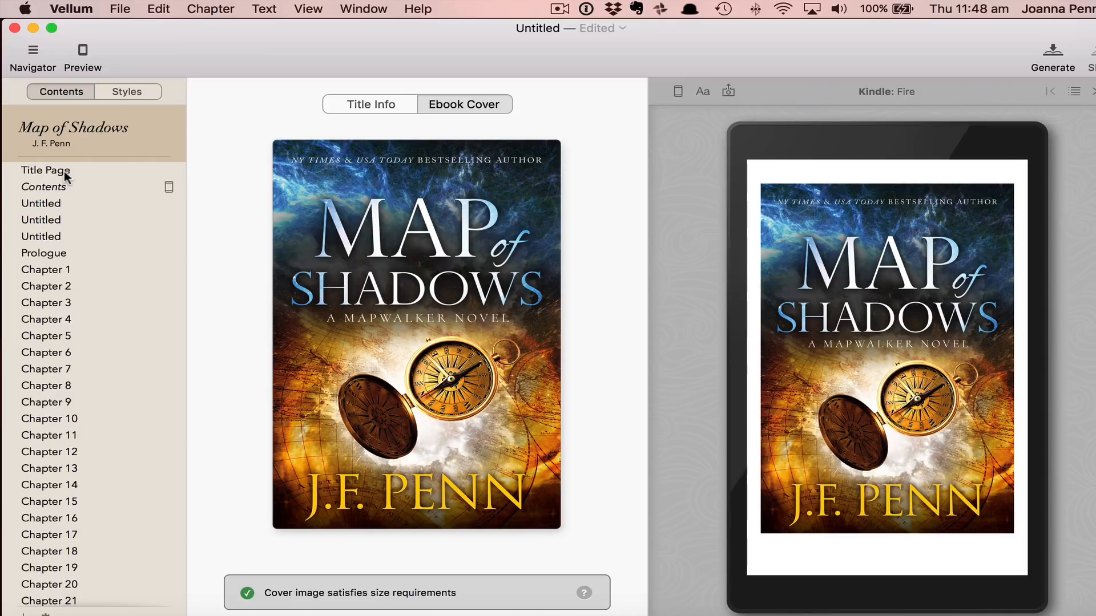
pyautogui.click(46, 170)
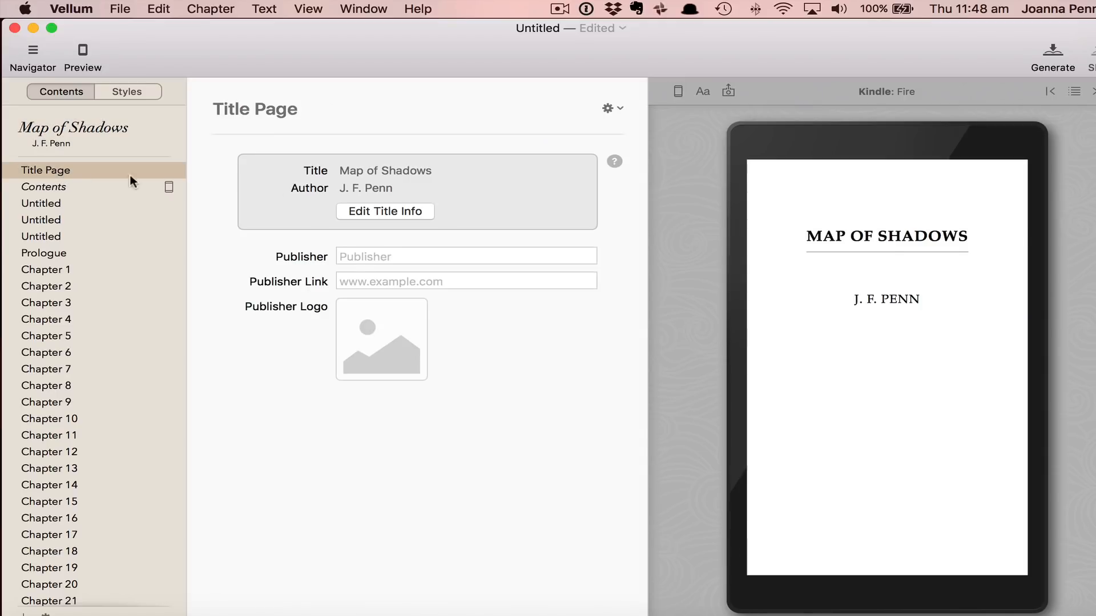
pyautogui.click(368, 256)
pyautogui.write('Curl Up Press')
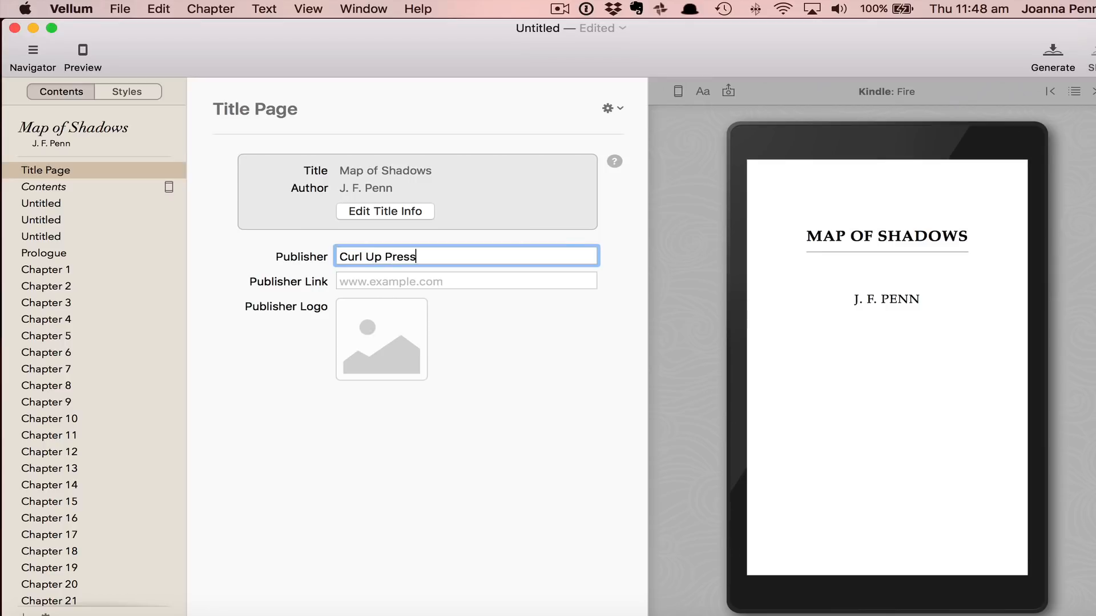
pyautogui.press('Tab')
pyautogui.write('www.curlupress')
pyautogui.write('.com')
pyautogui.press('BackSpace')
pyautogui.write('om')
pyautogui.press('Return')
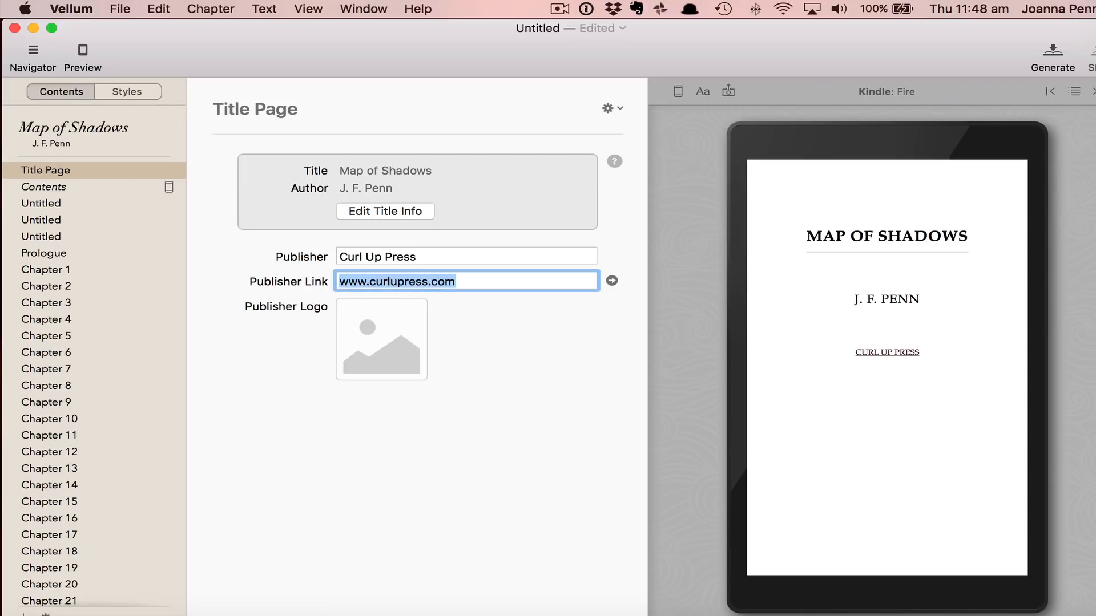
# - Check the table of contents and remove the two surplus untitled chapters, keeping the one with the Moby Dick quotation
pyautogui.click(61, 185)
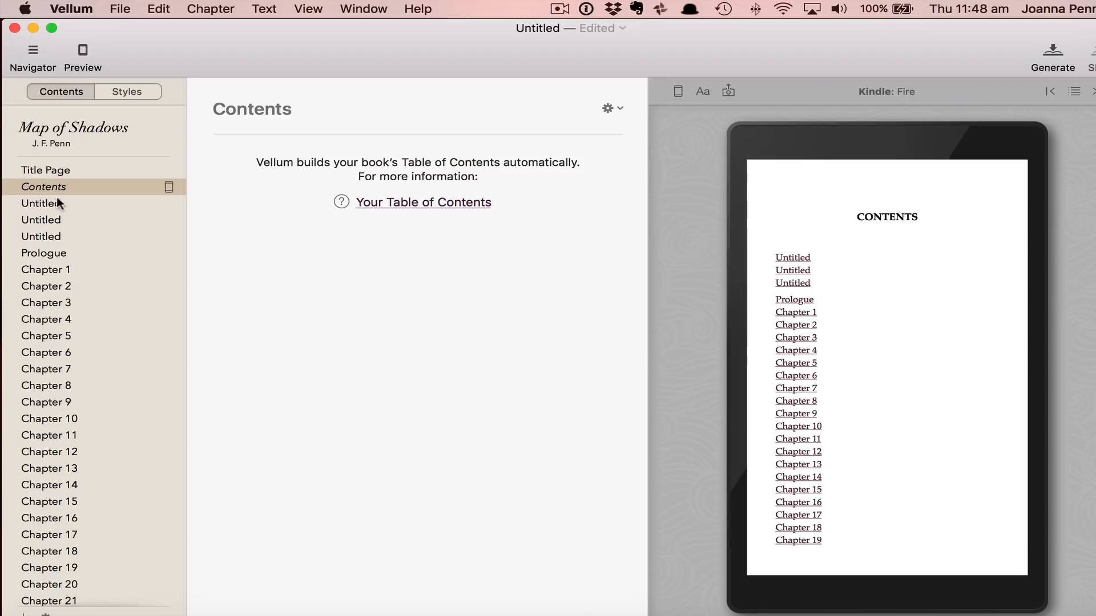
pyautogui.click(49, 203)
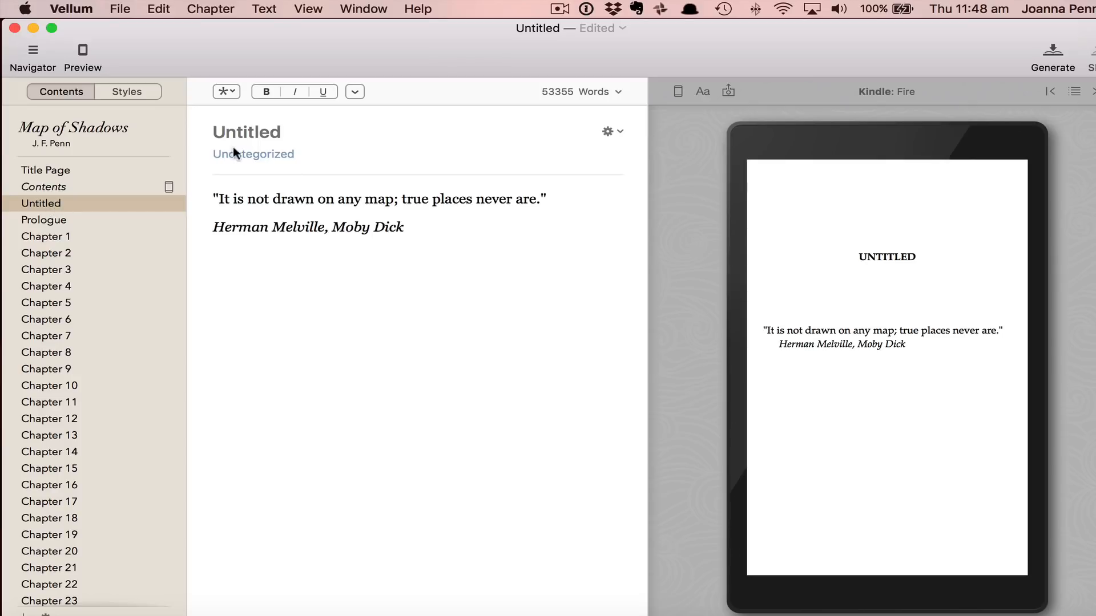
# - Rename the remaining untitled chapter as Quote and hide its heading in the book
pyautogui.doubleClick(59, 203)
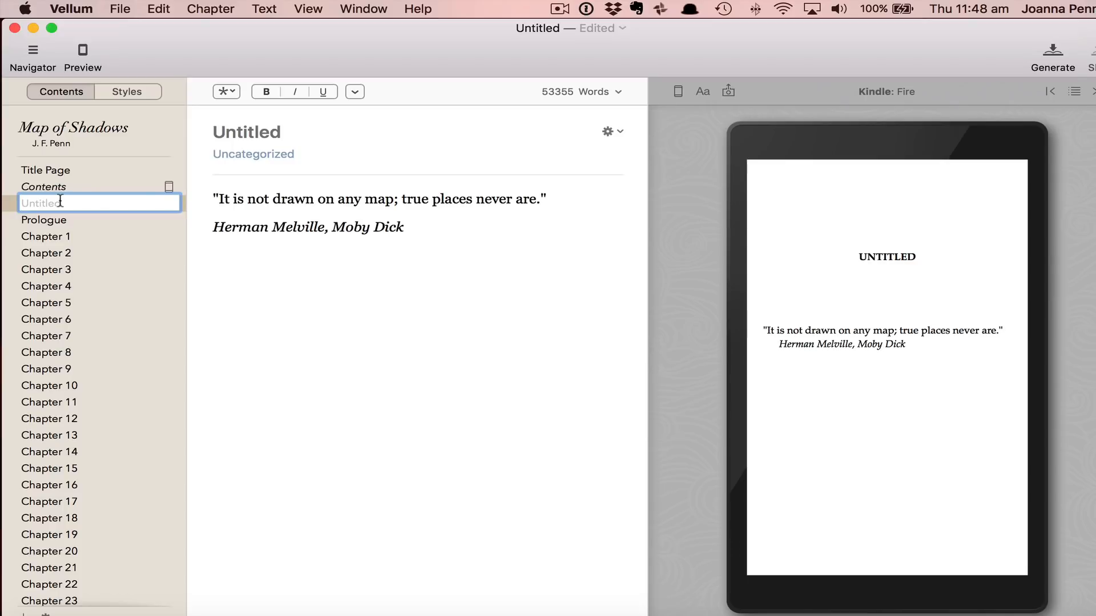
pyautogui.write('Quote')
pyautogui.press('Return')
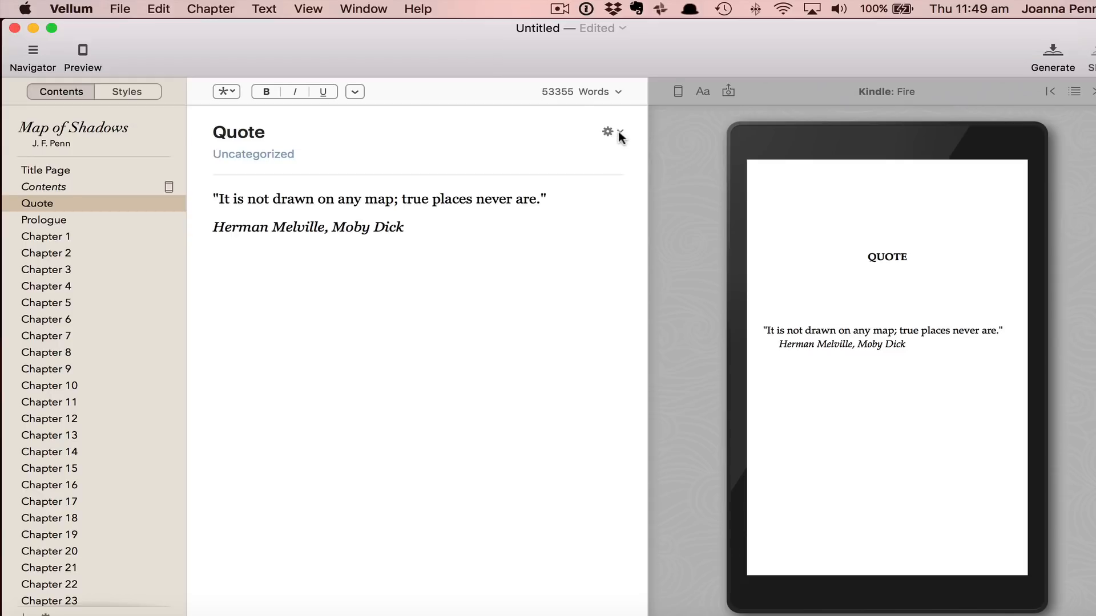
pyautogui.click(619, 133)
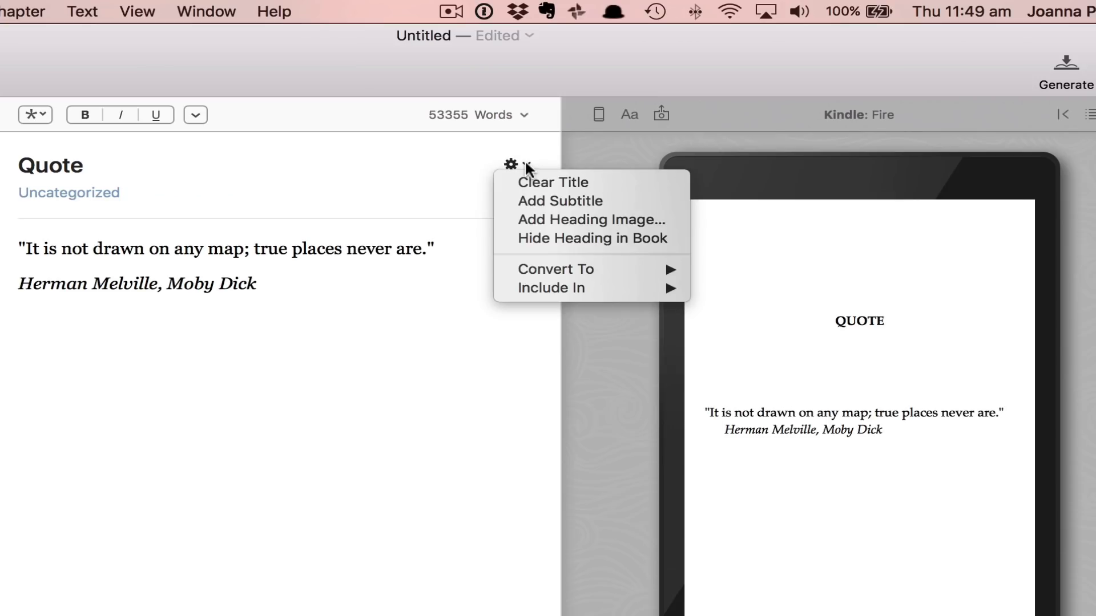
pyautogui.click(552, 239)
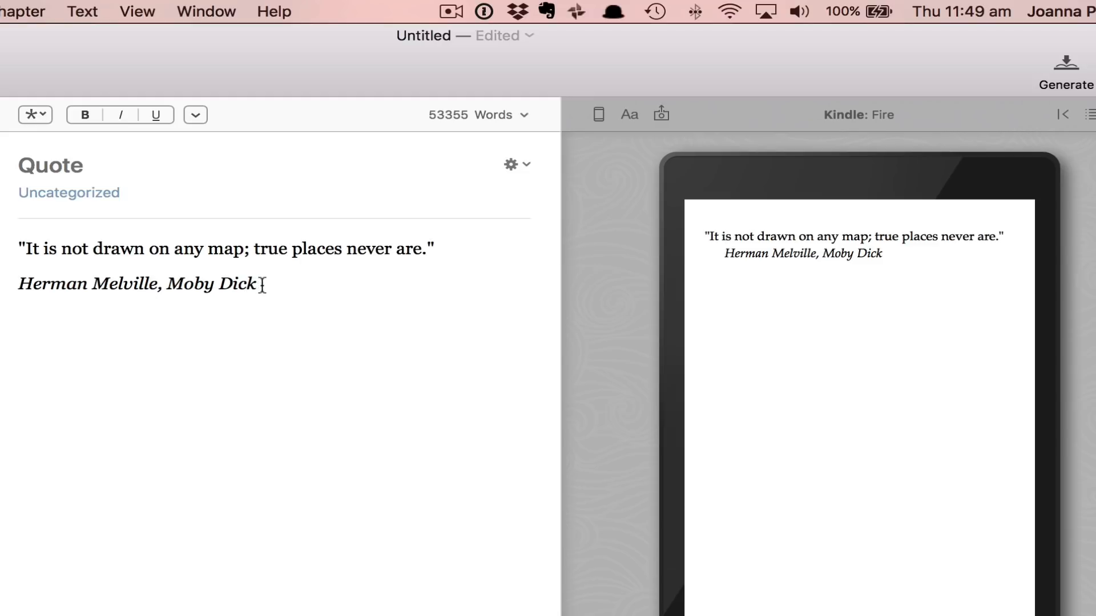
# - Try both lines of the Moby Dick quotation as a Block Quotation and replace that formatting with a centred Alignment Block
pyautogui.moveTo(272, 283); pyautogui.dragTo(1, 252)
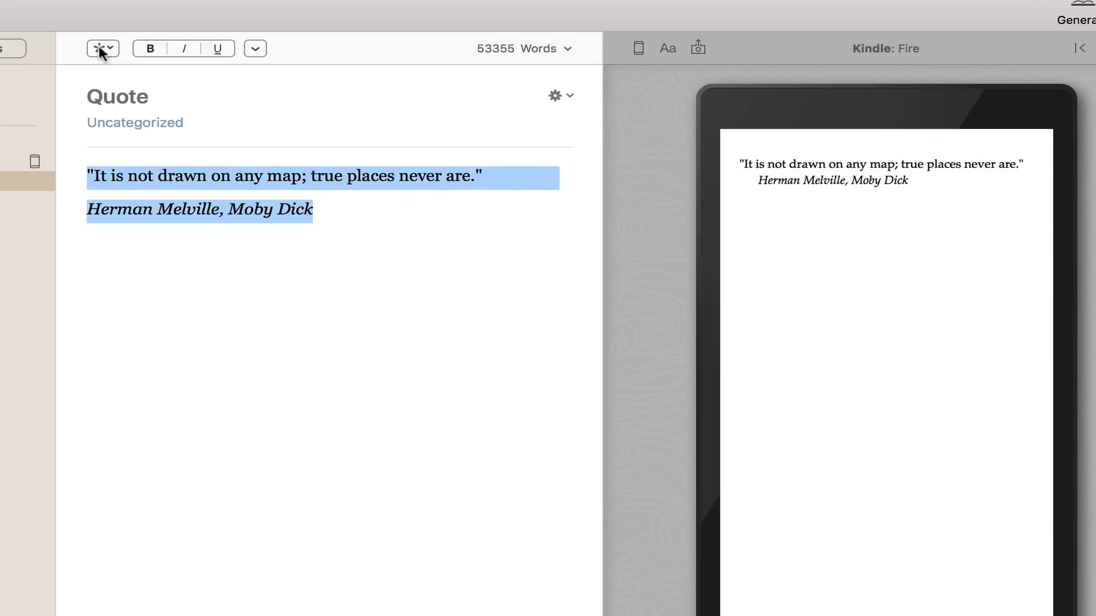
pyautogui.click(108, 50)
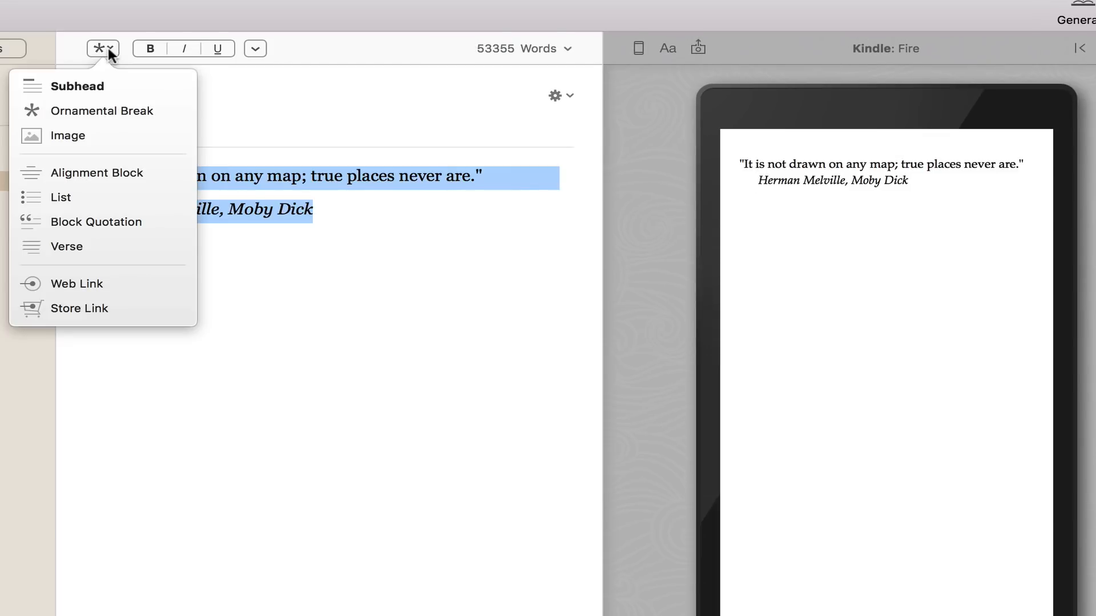
pyautogui.click(112, 221)
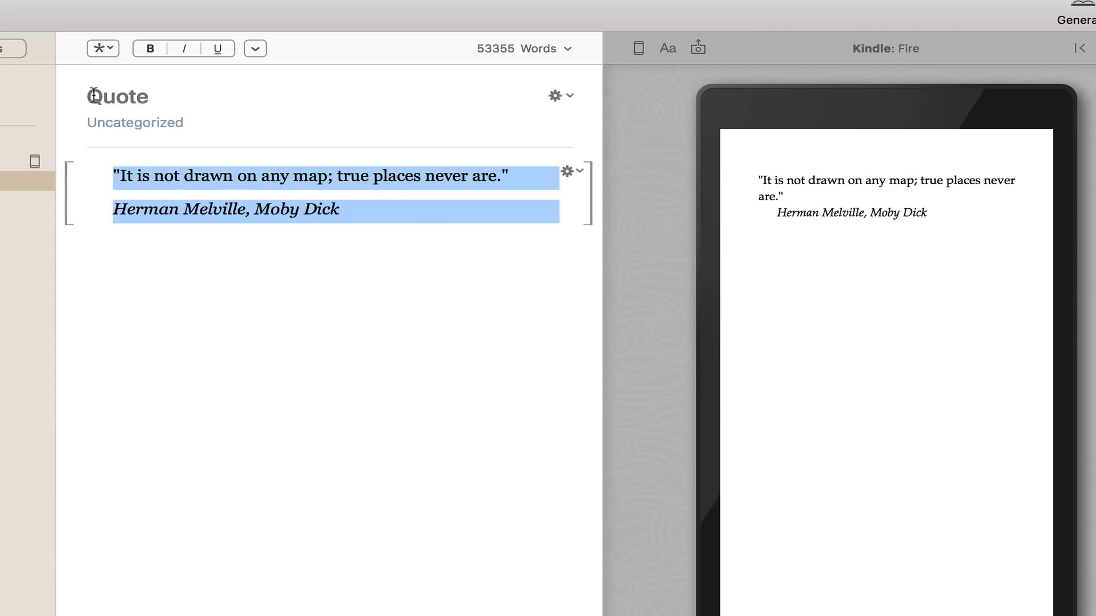
pyautogui.click(103, 49)
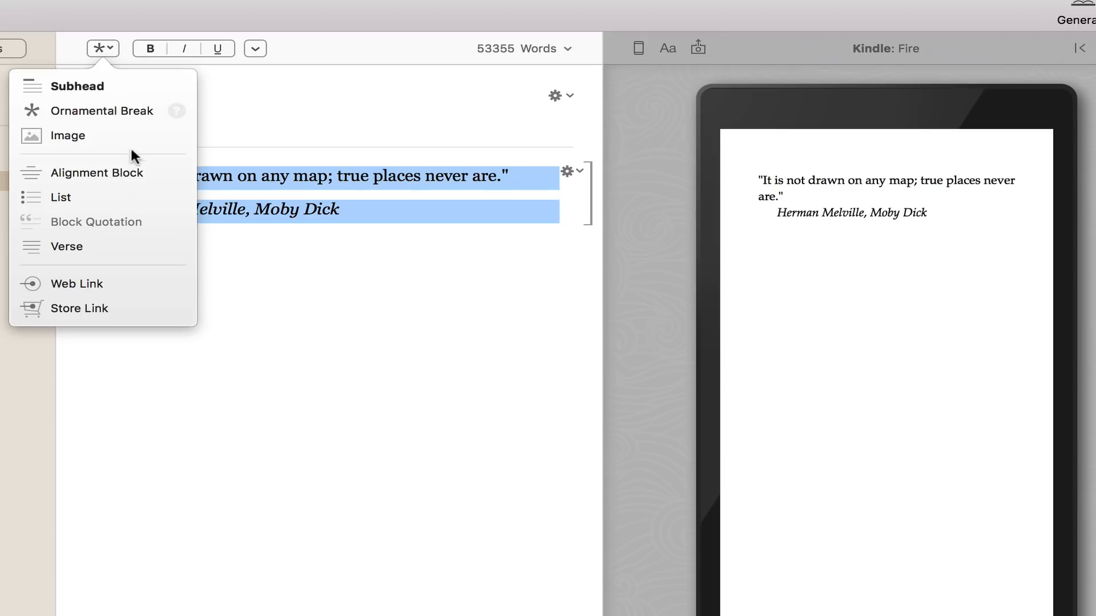
pyautogui.click(102, 174)
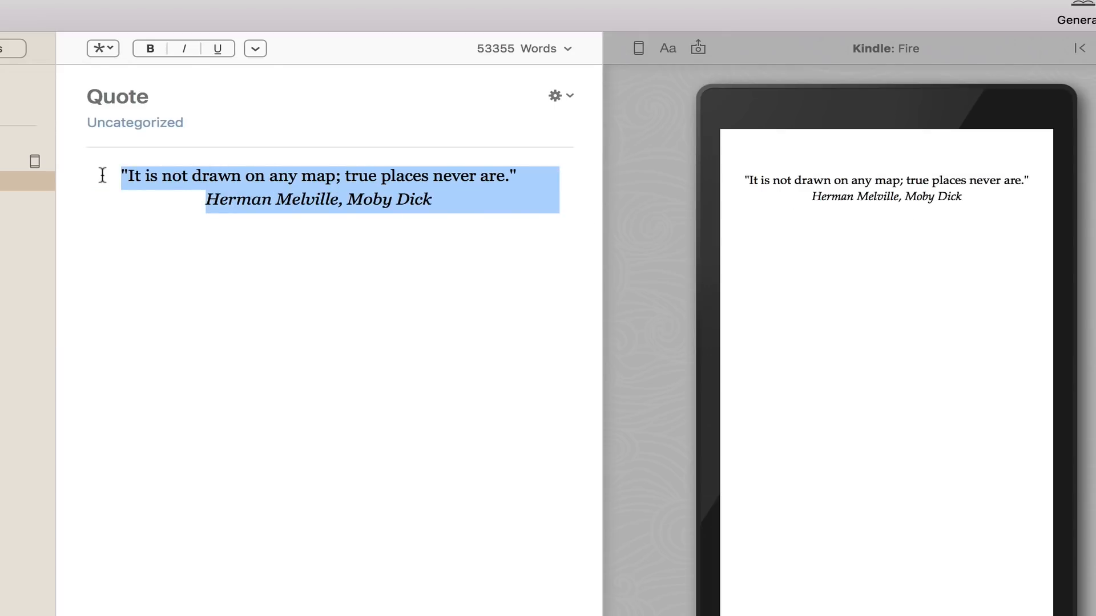
# - Toggle italics off and on, and bold on and off, for the attribution line below the quotation
pyautogui.moveTo(435, 203); pyautogui.dragTo(142, 195)
pyautogui.click(188, 49)
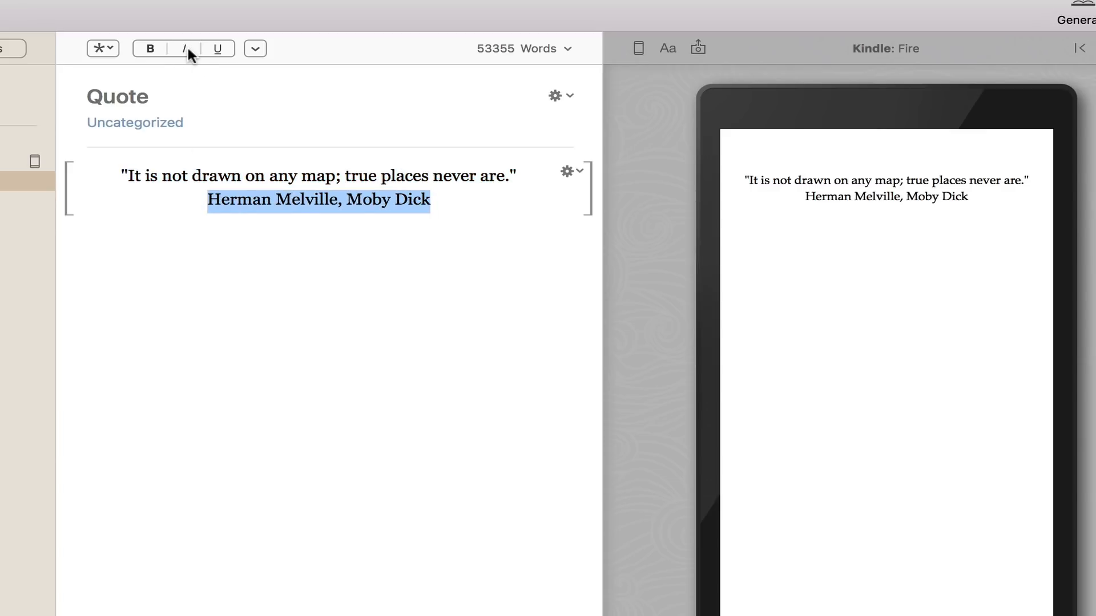
pyautogui.click(186, 48)
pyautogui.click(146, 48)
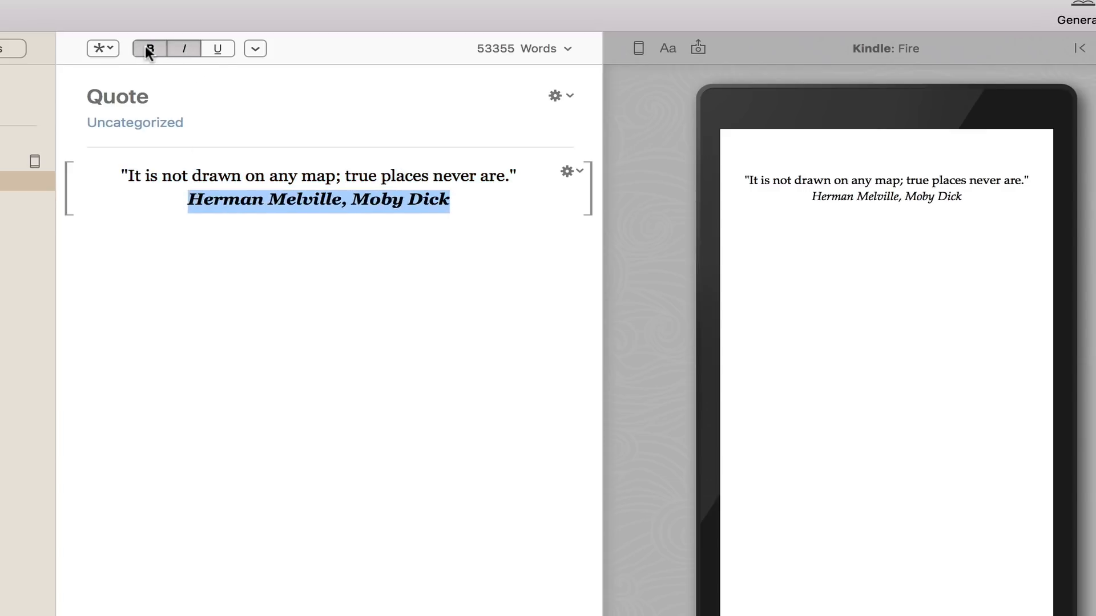
pyautogui.click(146, 48)
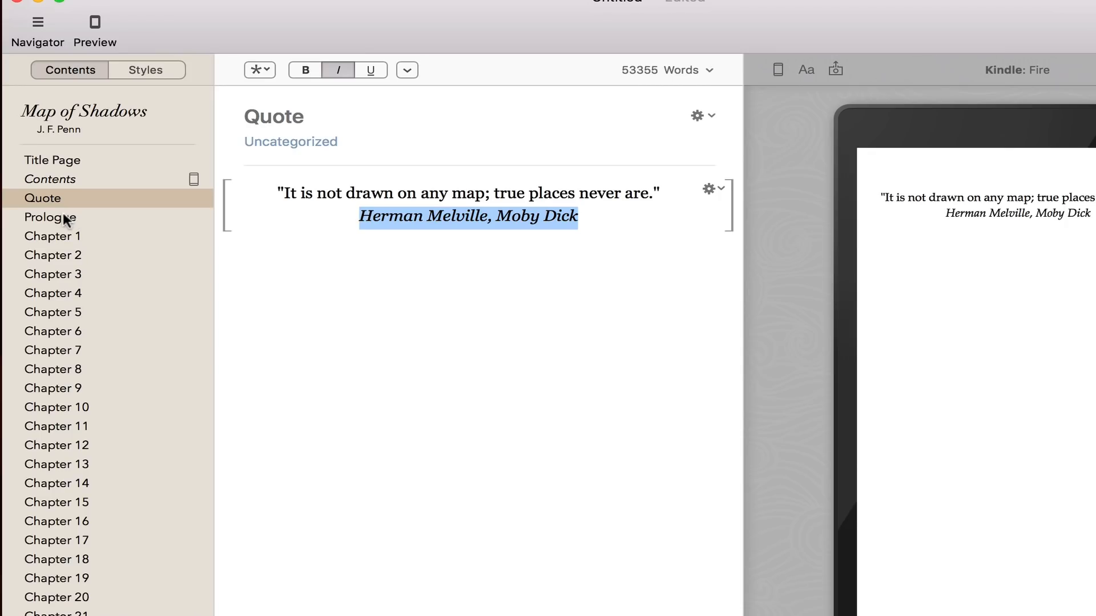
# - Open the Prologue and compare the available book styles in its preview, from Trace through Chroma, returning to Meridian
pyautogui.click(66, 220)
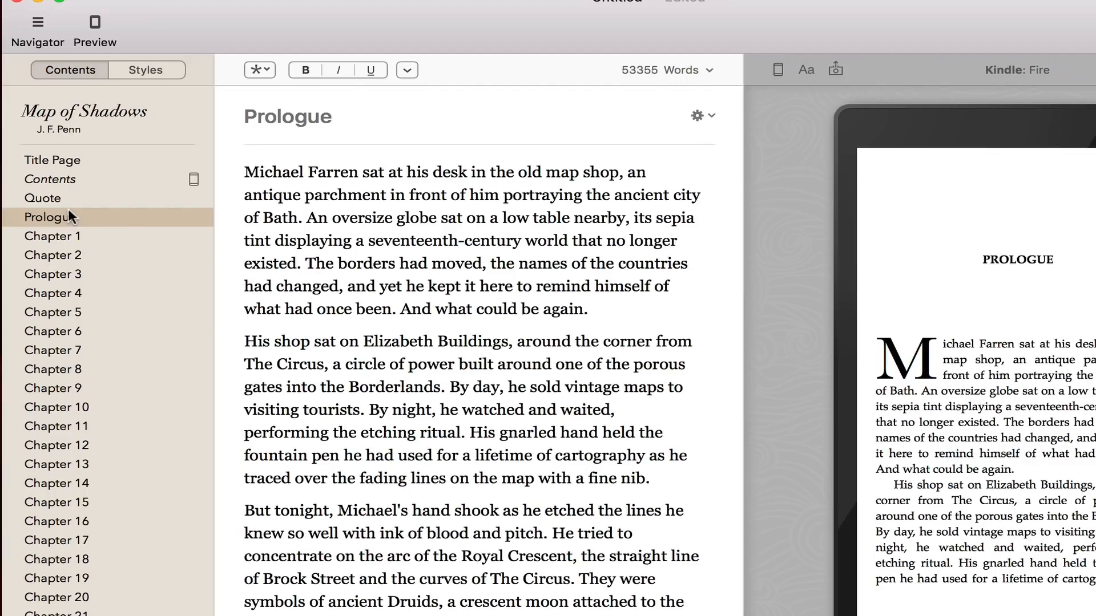
pyautogui.click(161, 69)
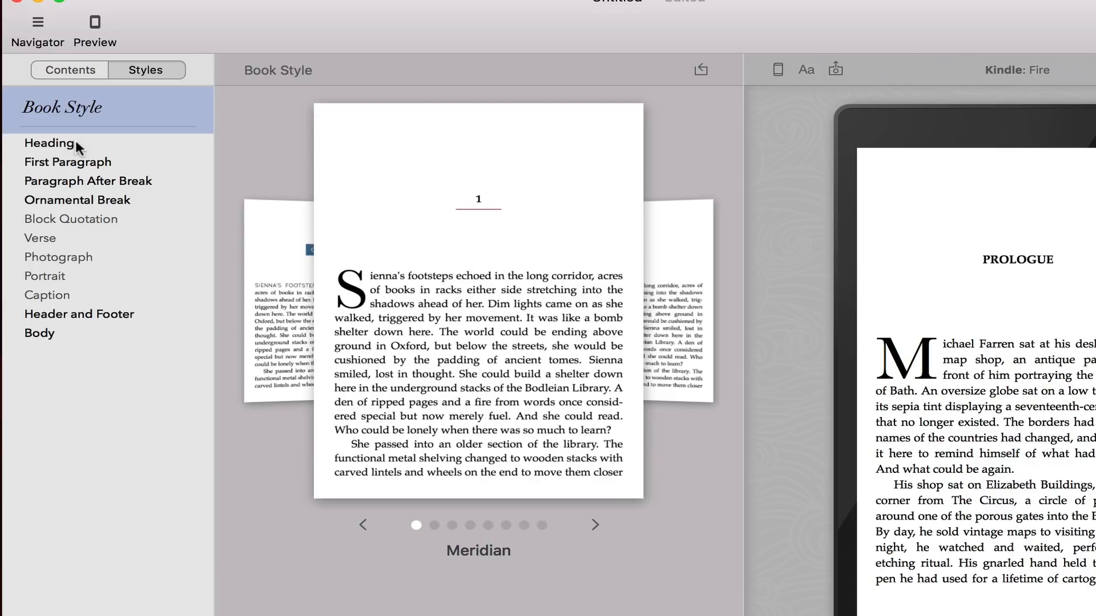
pyautogui.click(595, 522)
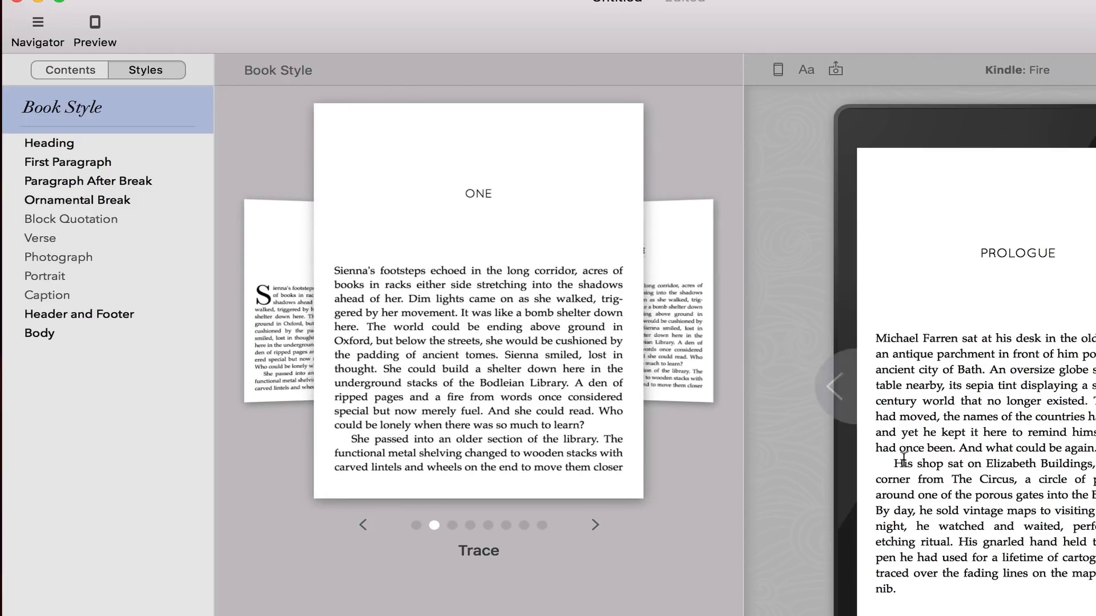
pyautogui.click(594, 527)
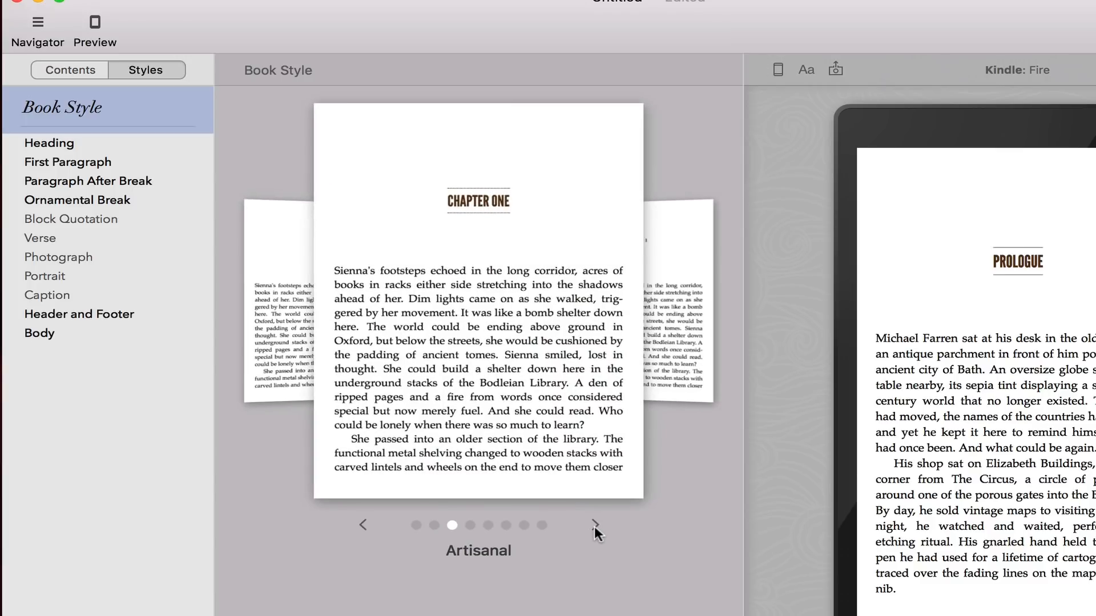
pyautogui.click(594, 526)
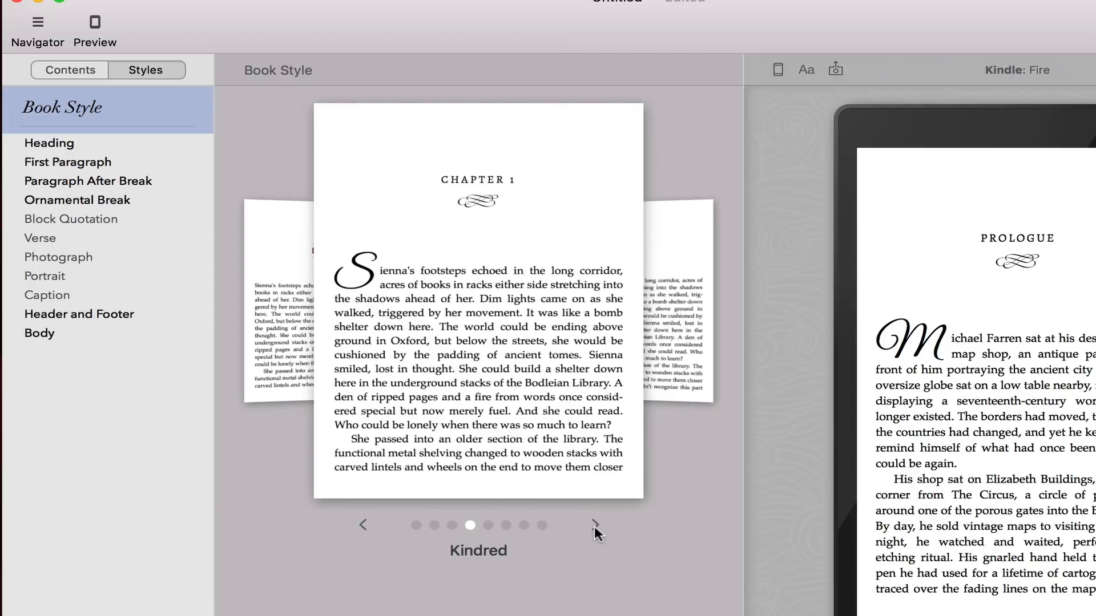
pyautogui.doubleClick(594, 527)
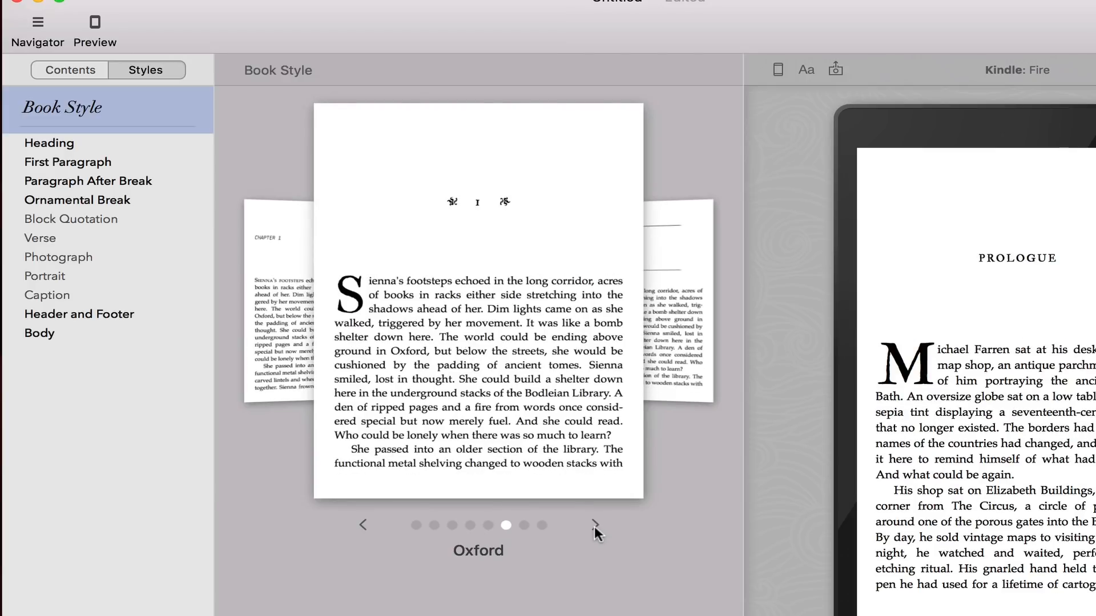
pyautogui.click(594, 526)
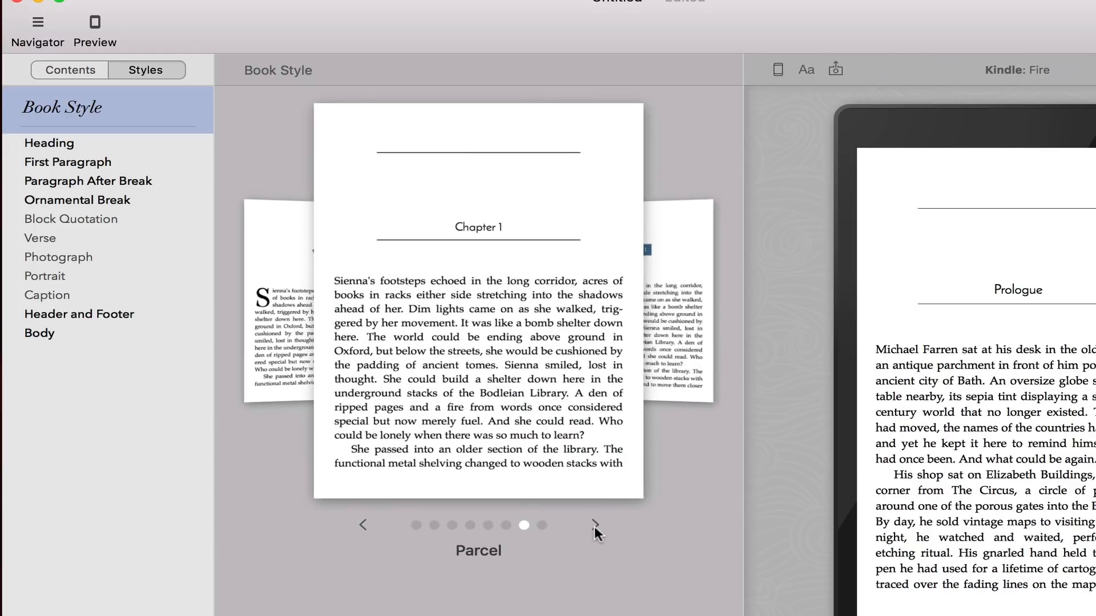
pyautogui.click(595, 527)
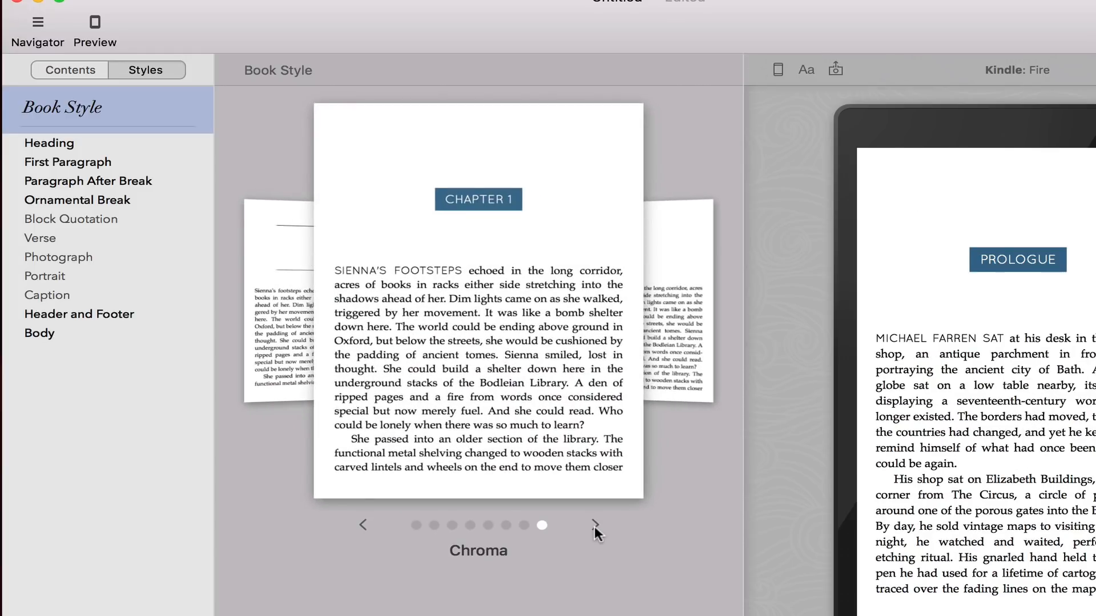
pyautogui.click(594, 526)
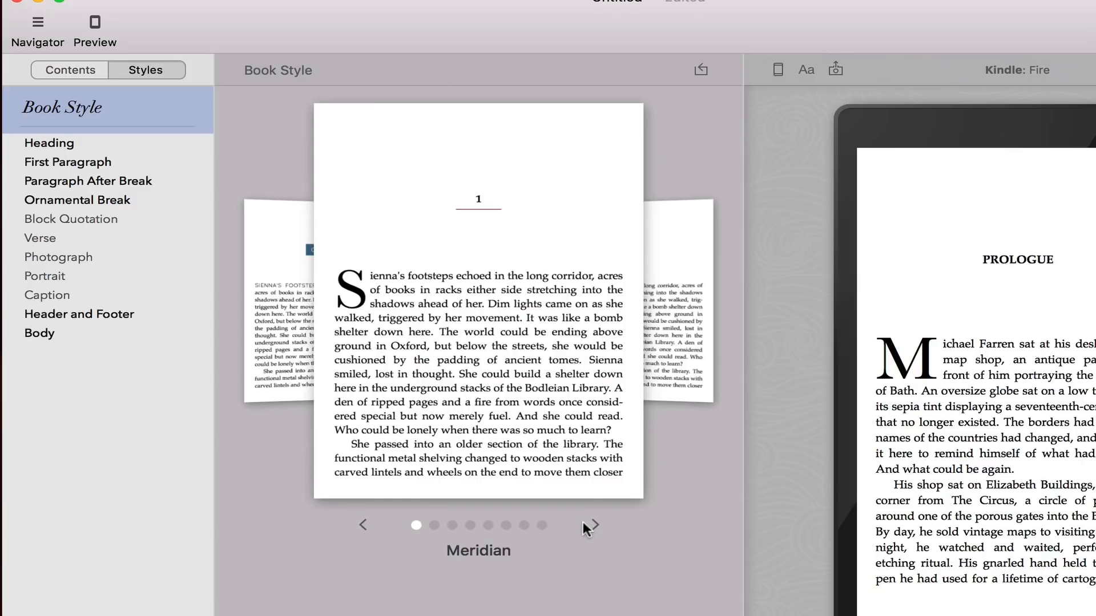
# - Review Meridian's Heading, First Paragraph, Paragraph After Break and Ornamental Break style options, and return to the overall Book Style
pyautogui.click(60, 142)
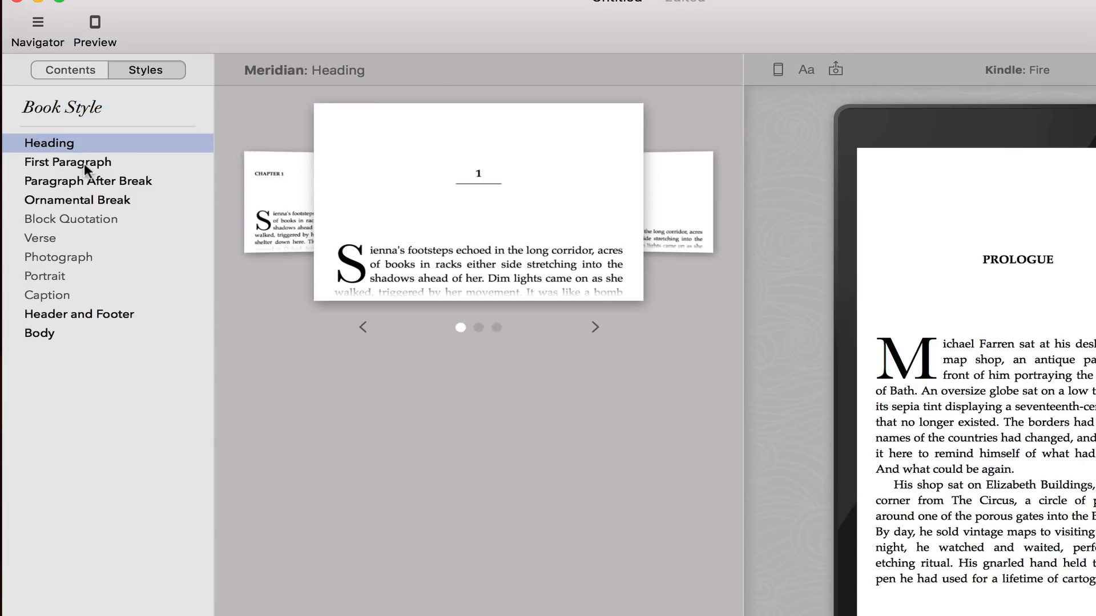
pyautogui.click(84, 164)
pyautogui.click(73, 182)
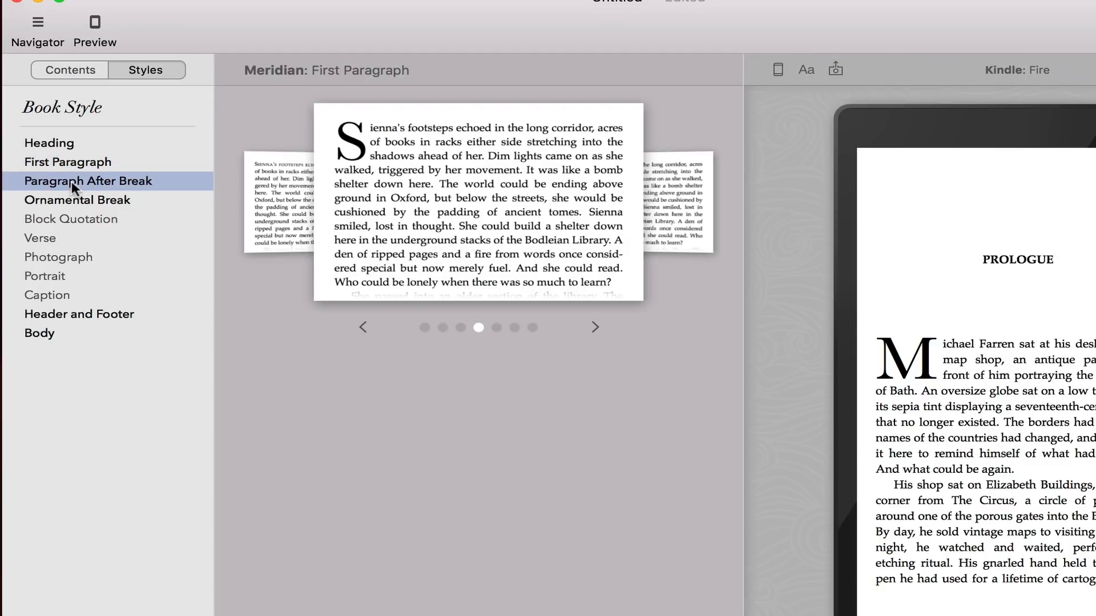
pyautogui.click(78, 201)
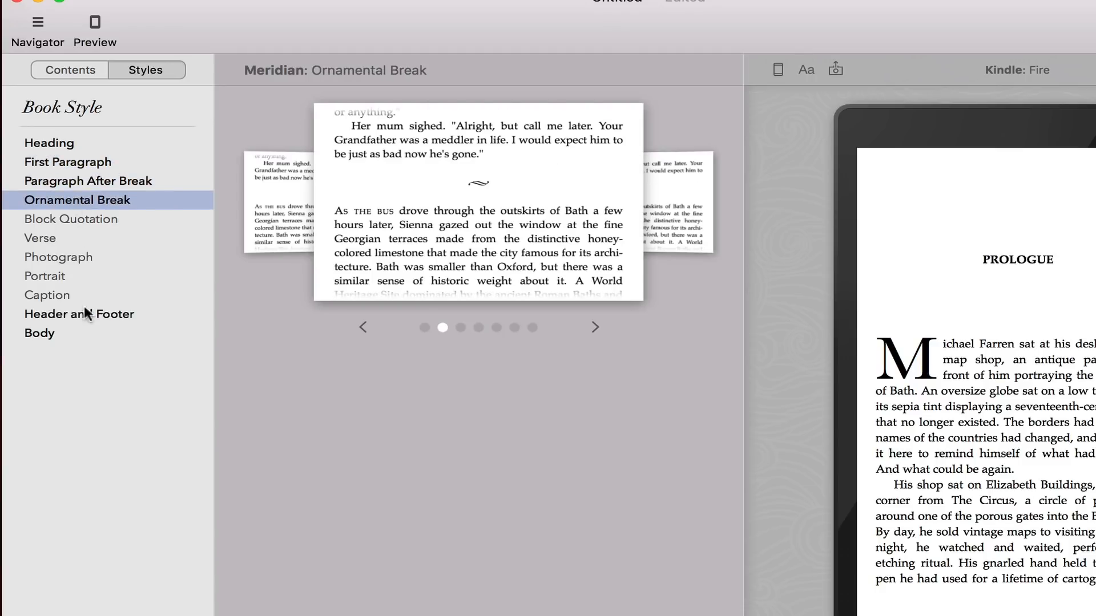
pyautogui.click(92, 142)
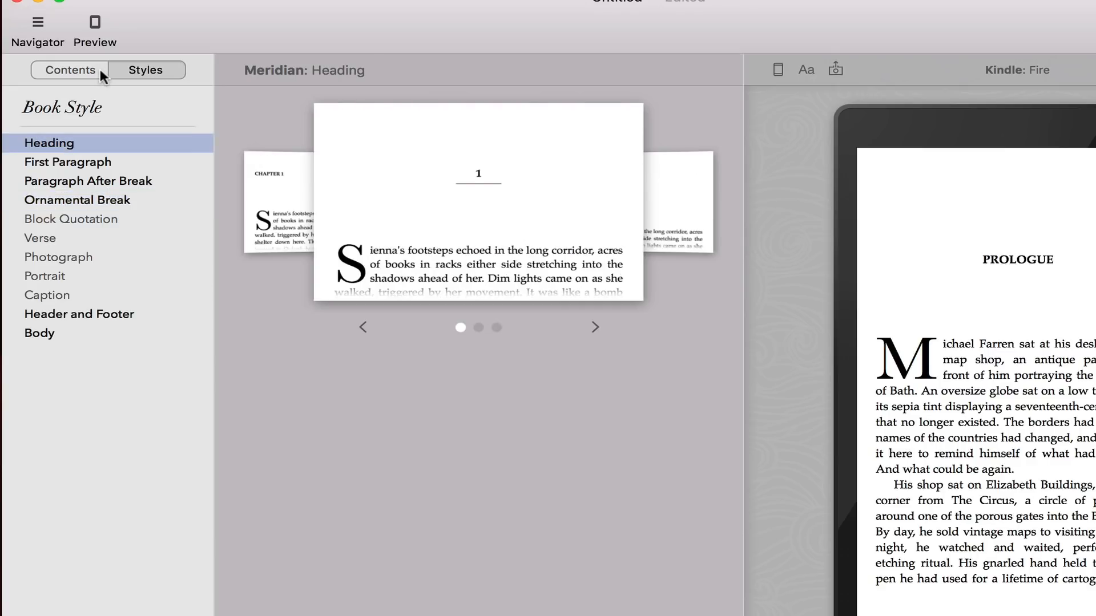
pyautogui.click(98, 67)
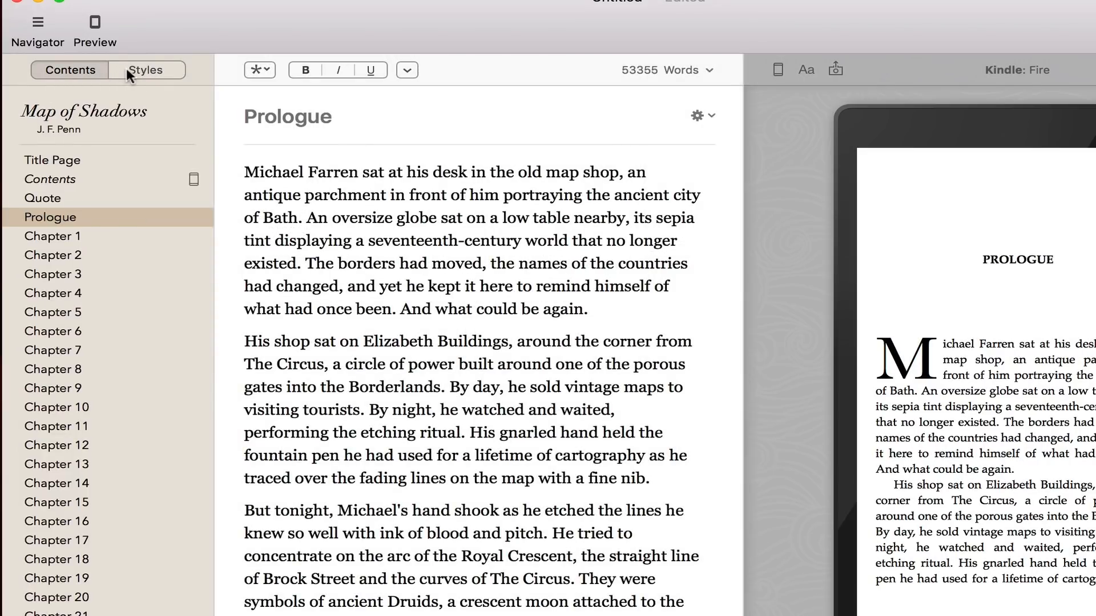
pyautogui.click(125, 67)
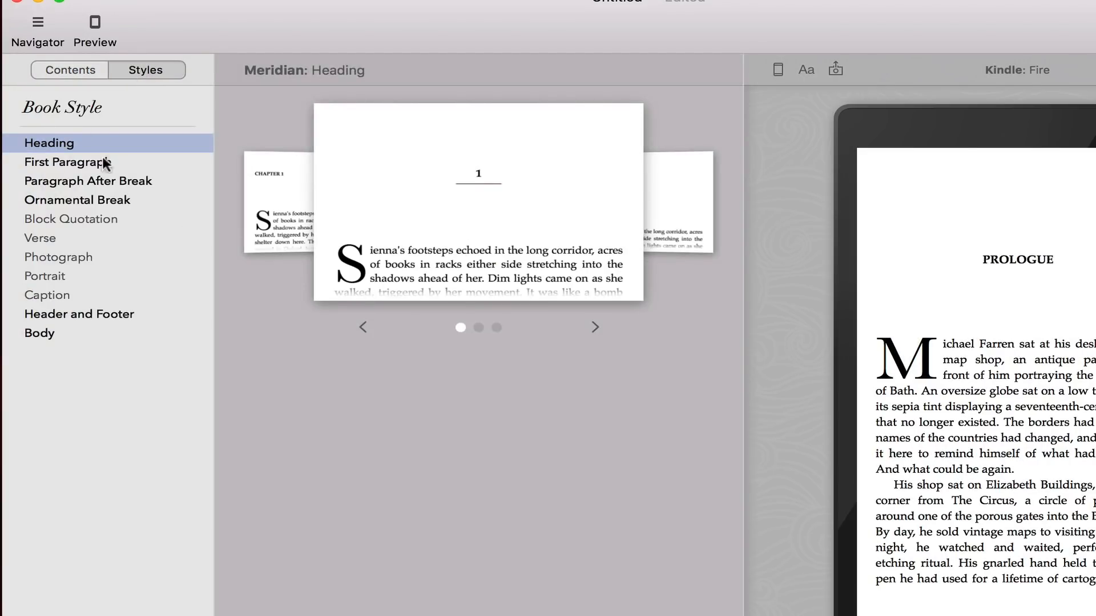
pyautogui.click(96, 113)
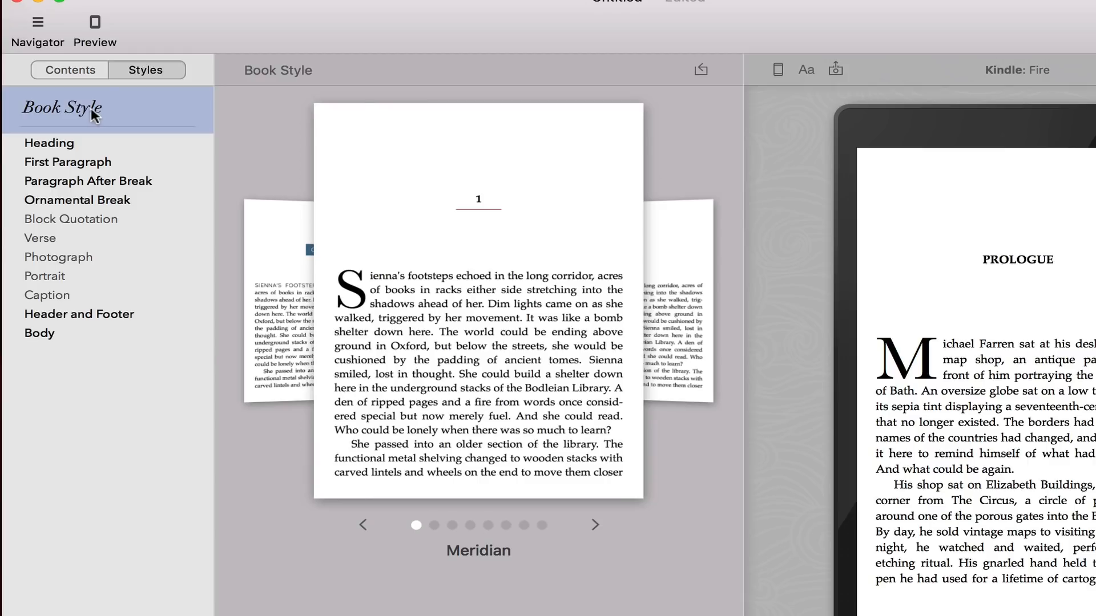
# - Return to the book contents and page forward from the Prologue in the Kindle Fire preview to check the layout
pyautogui.click(80, 69)
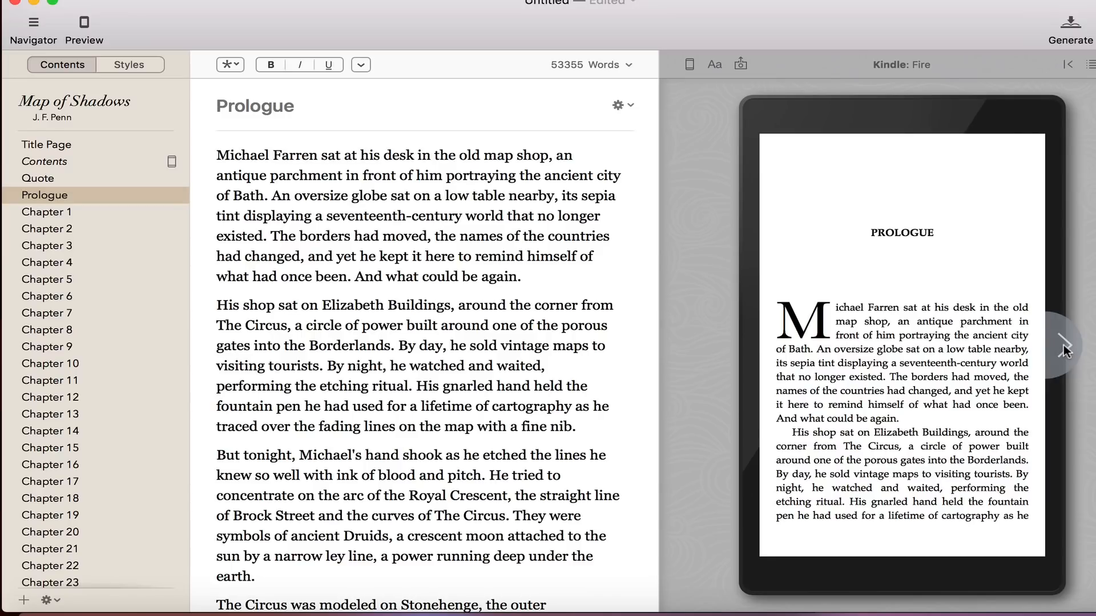
pyautogui.click(1063, 349)
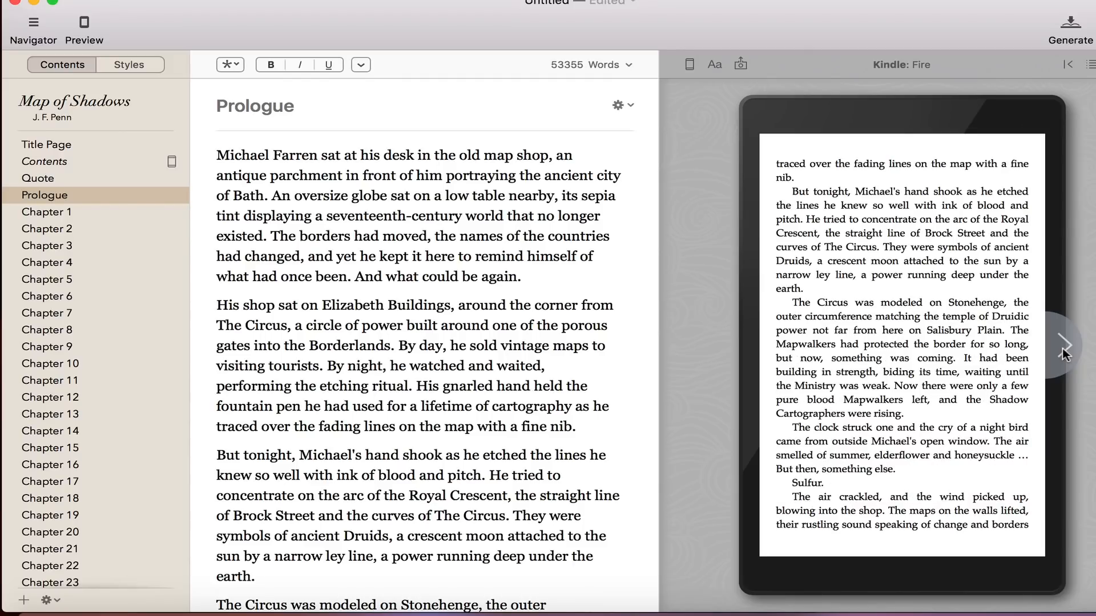
pyautogui.click(1064, 352)
pyautogui.click(1064, 353)
pyautogui.click(1063, 353)
pyautogui.click(1064, 353)
pyautogui.click(1064, 353)
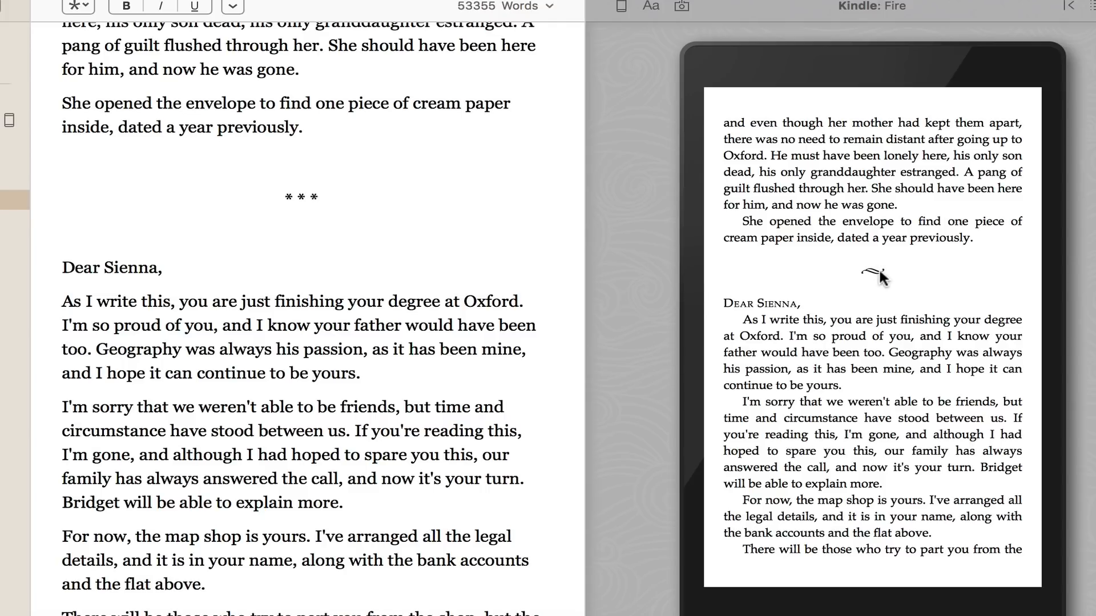
# - Try an Ornamental Break after the paragraph ending "now he was gone." and remove it again
pyautogui.scroll(4, 464, 235)
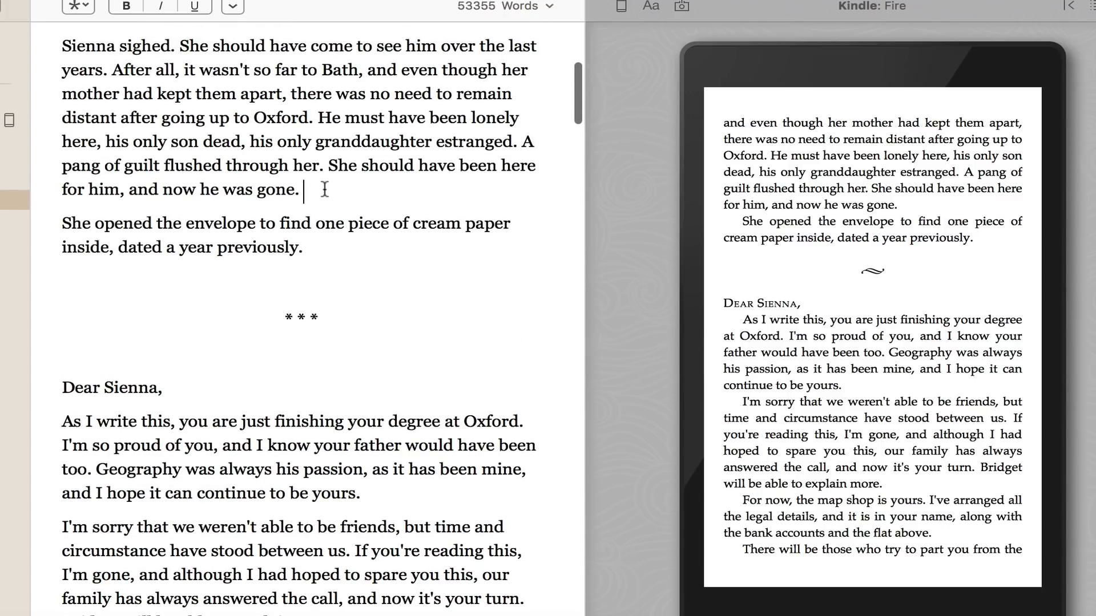
pyautogui.press('Return')
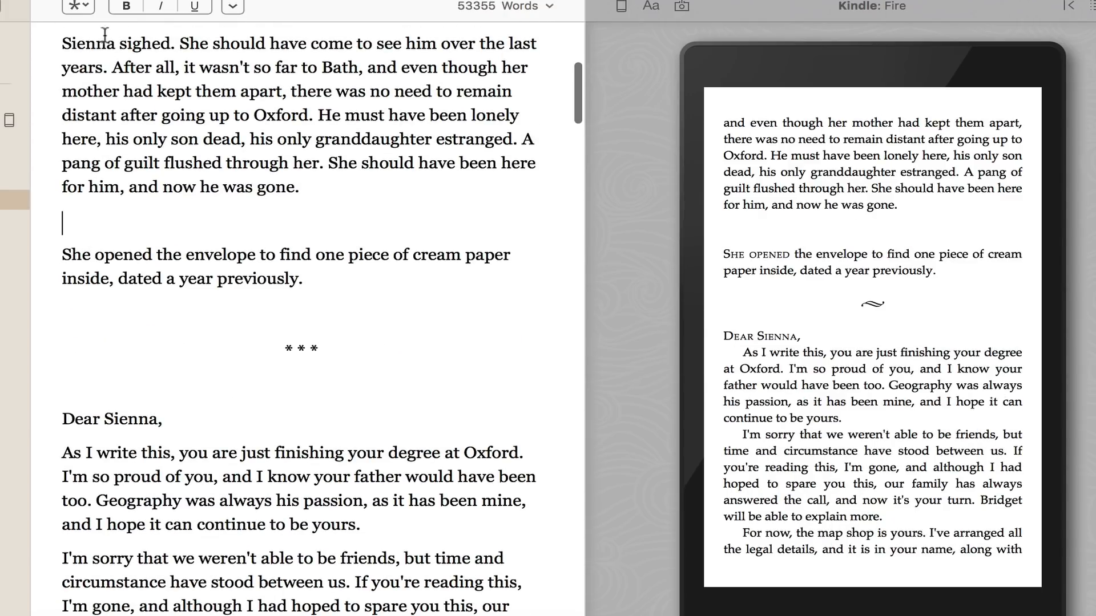
pyautogui.click(80, 8)
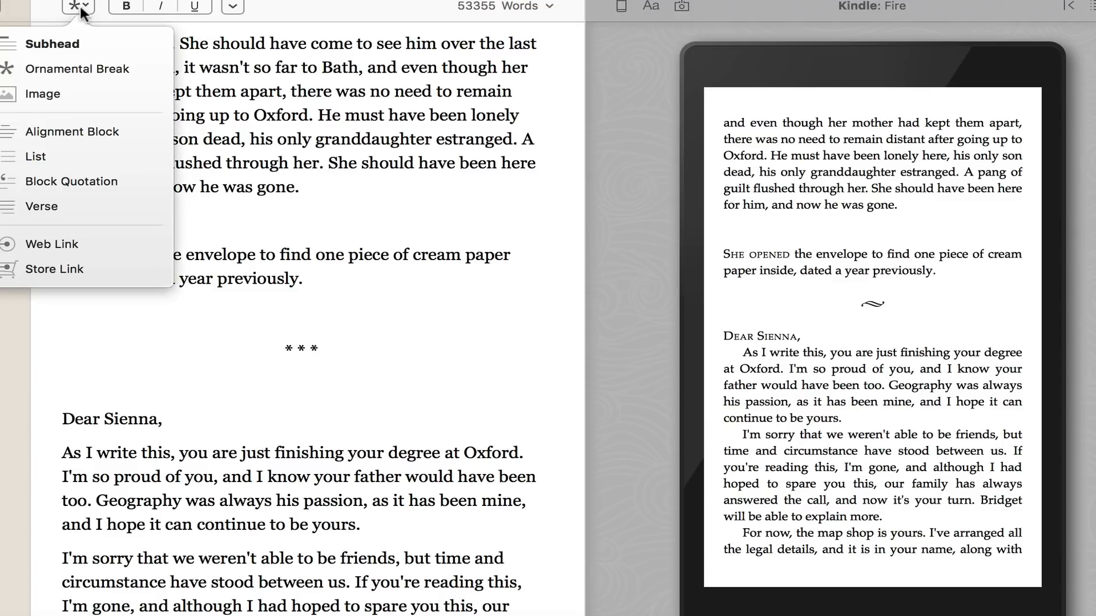
pyautogui.click(83, 69)
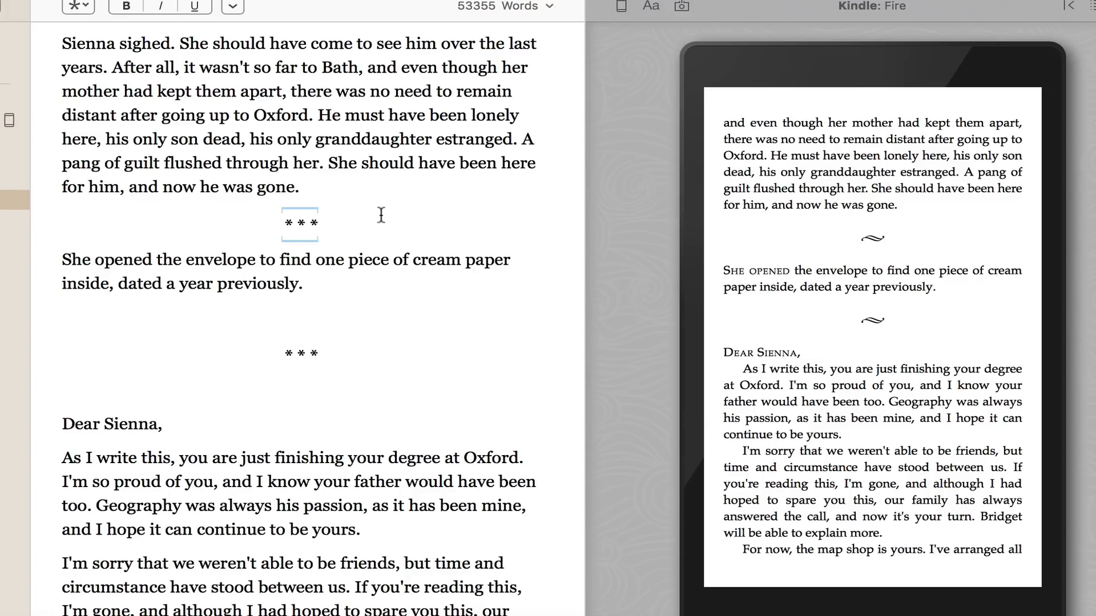
pyautogui.press('BackSpace')
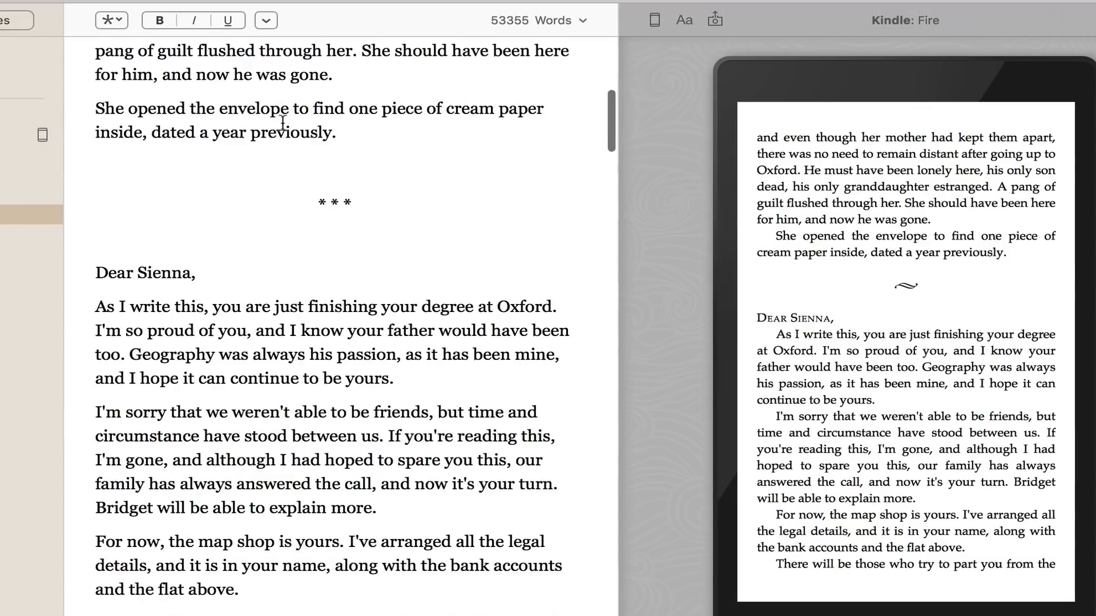
# - Try the grandfather's whole letter, from greeting to signature, as an Alignment Block and change it to a Block Quotation
pyautogui.scroll(-4, 282, 124)
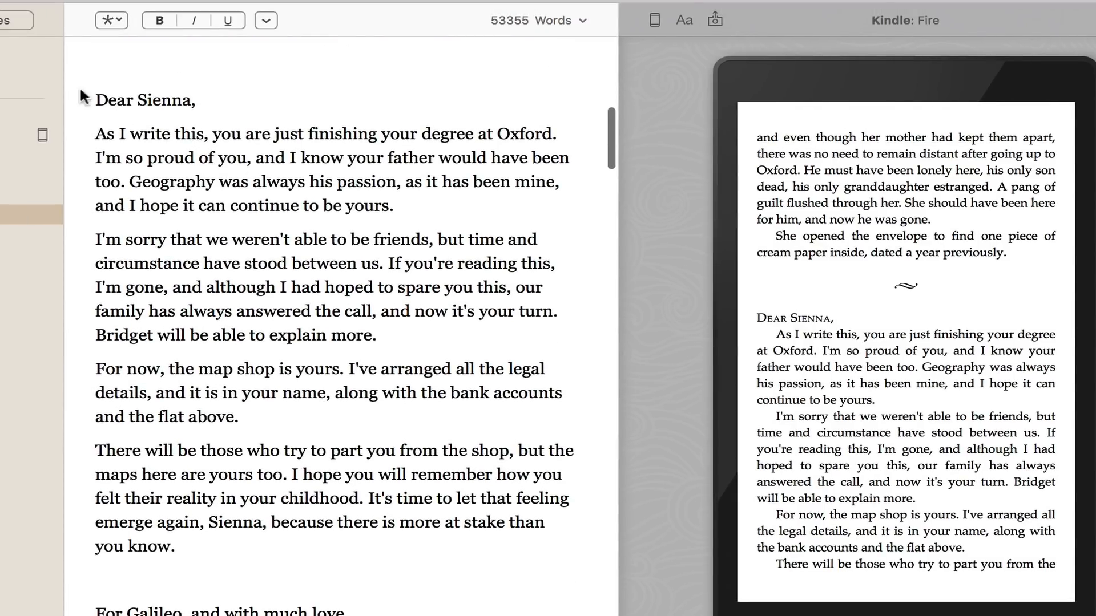
pyautogui.moveTo(95, 101); pyautogui.dragTo(319, 615)
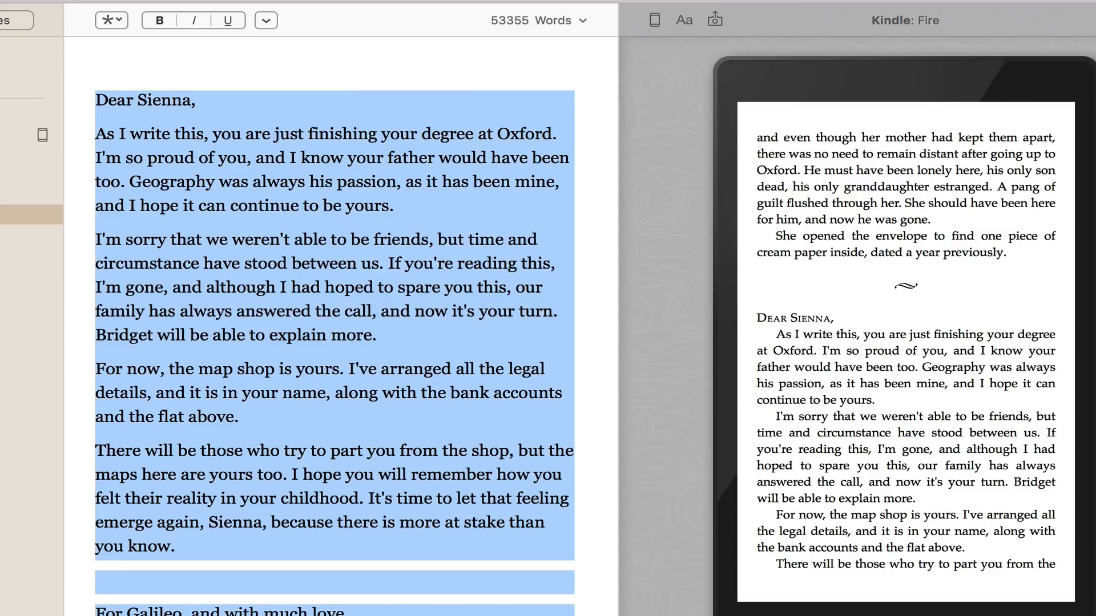
pyautogui.click(112, 21)
pyautogui.click(115, 146)
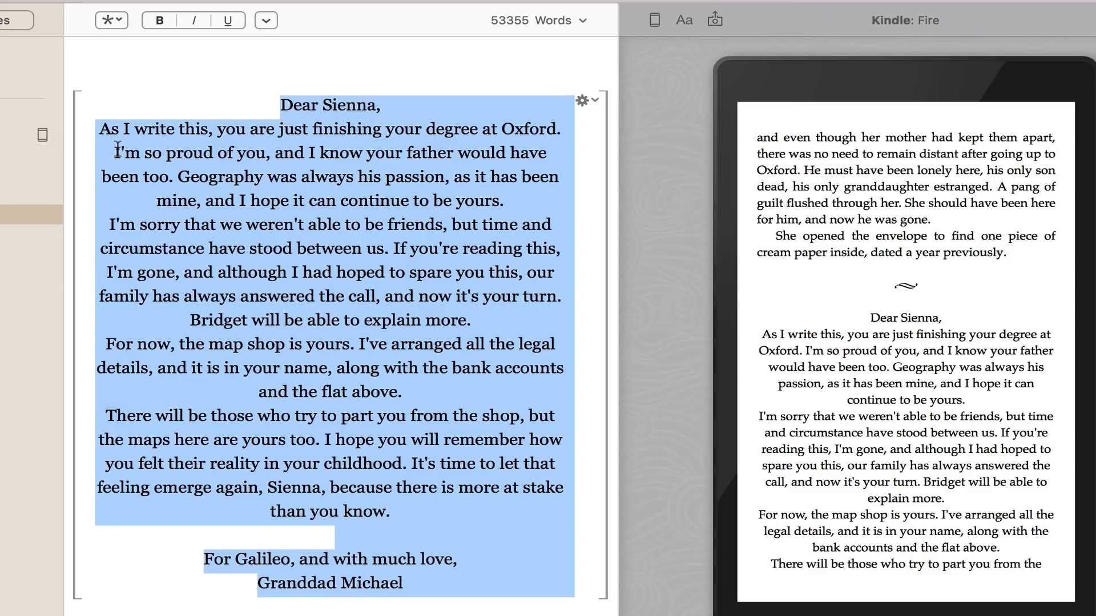
pyautogui.click(116, 24)
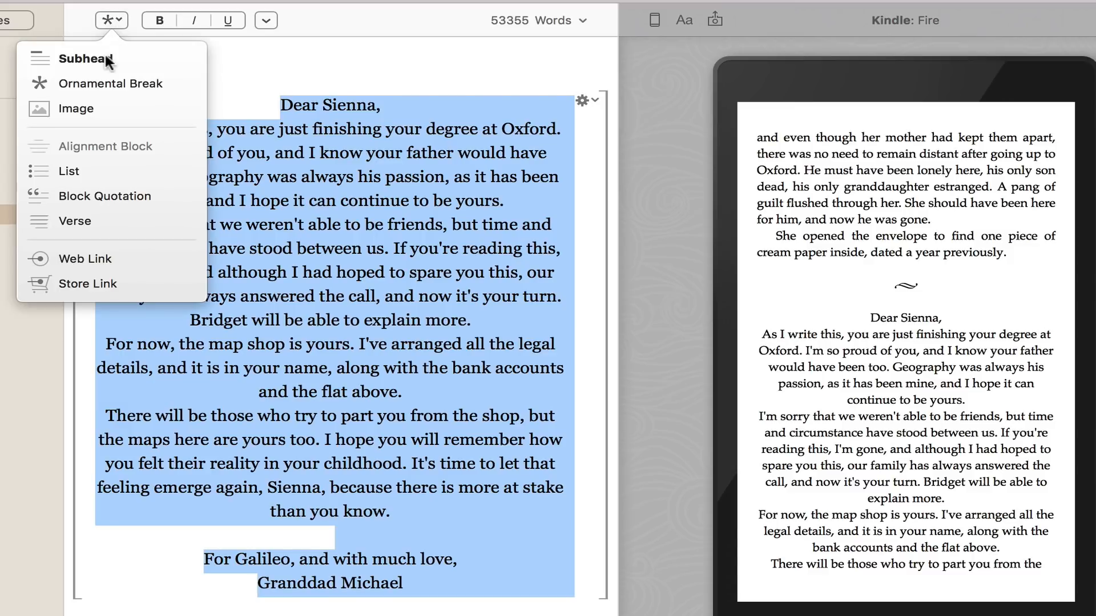
pyautogui.click(100, 195)
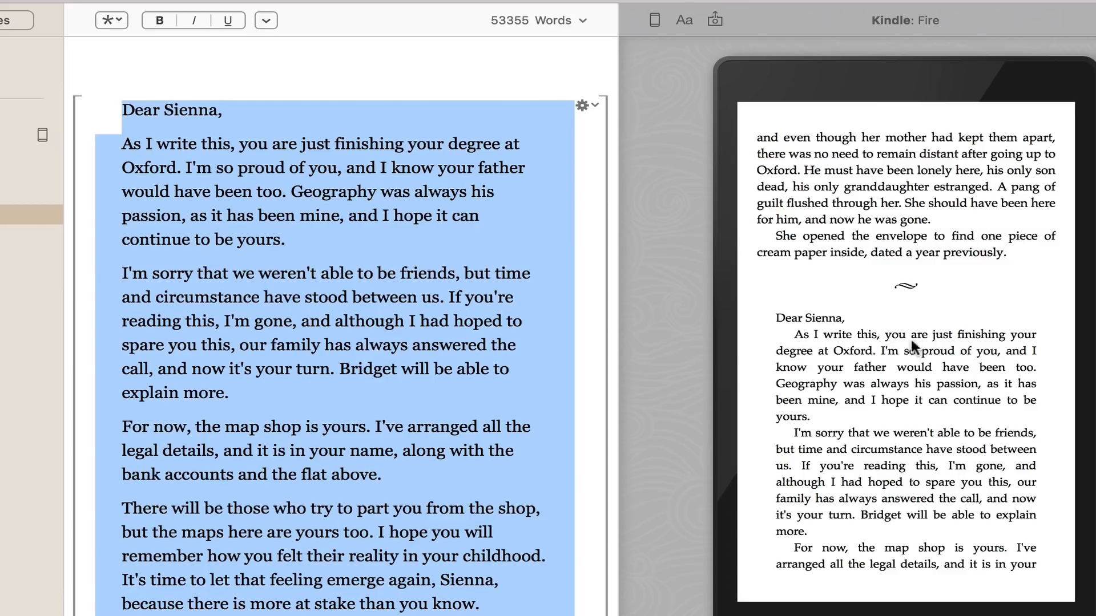
# - Italicise the signature line at the end of the quoted letter
pyautogui.scroll(-1, 449, 367)
pyautogui.scroll(-10, 450, 367)
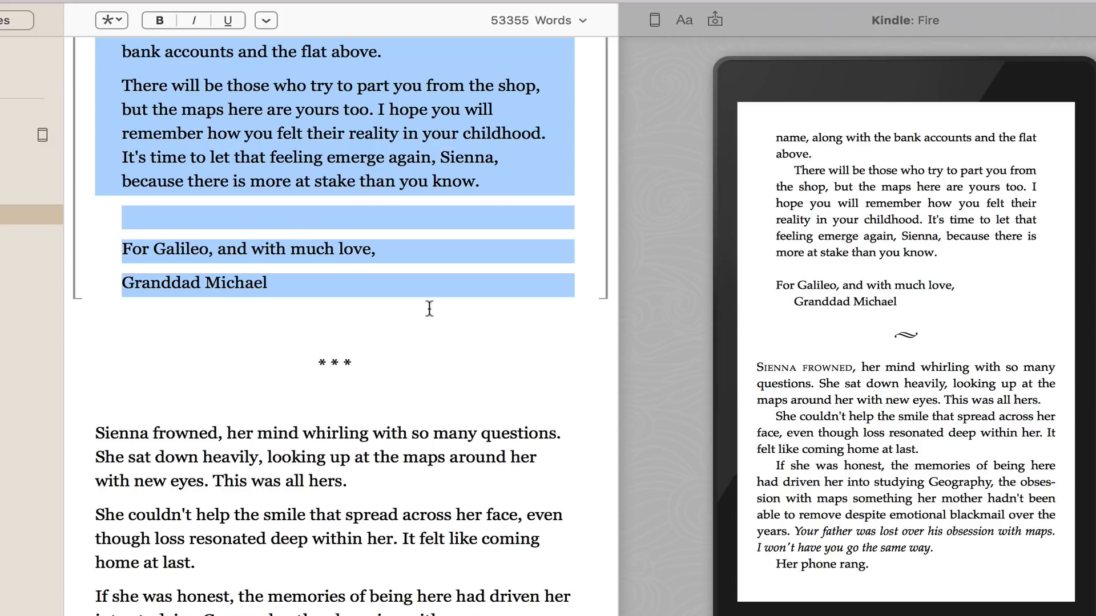
pyautogui.click(306, 280)
pyautogui.moveTo(282, 279); pyautogui.dragTo(122, 283)
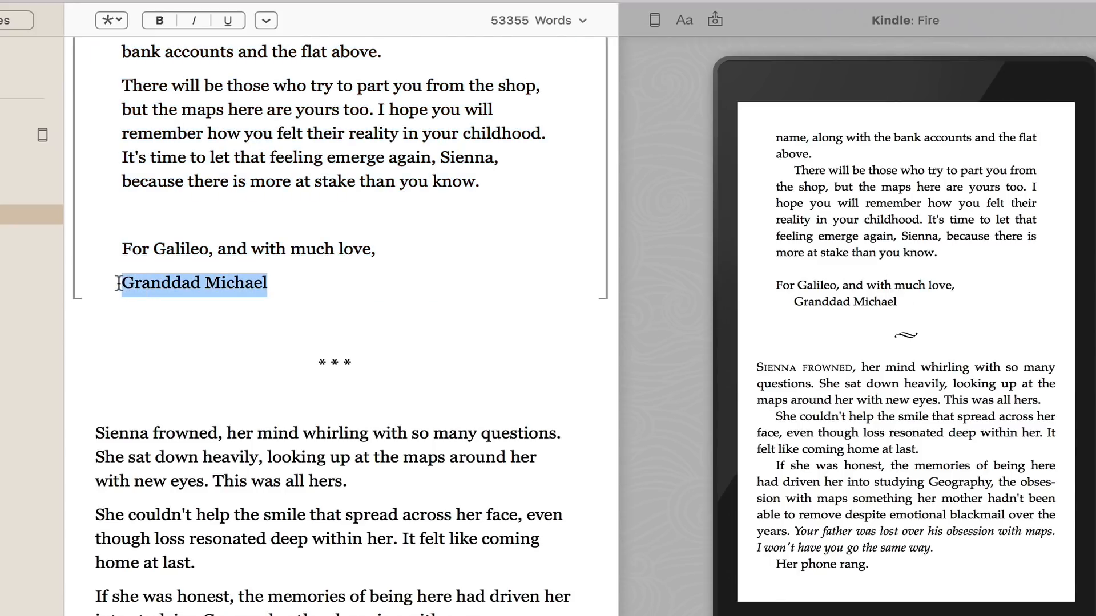
pyautogui.click(192, 19)
pyautogui.click(276, 205)
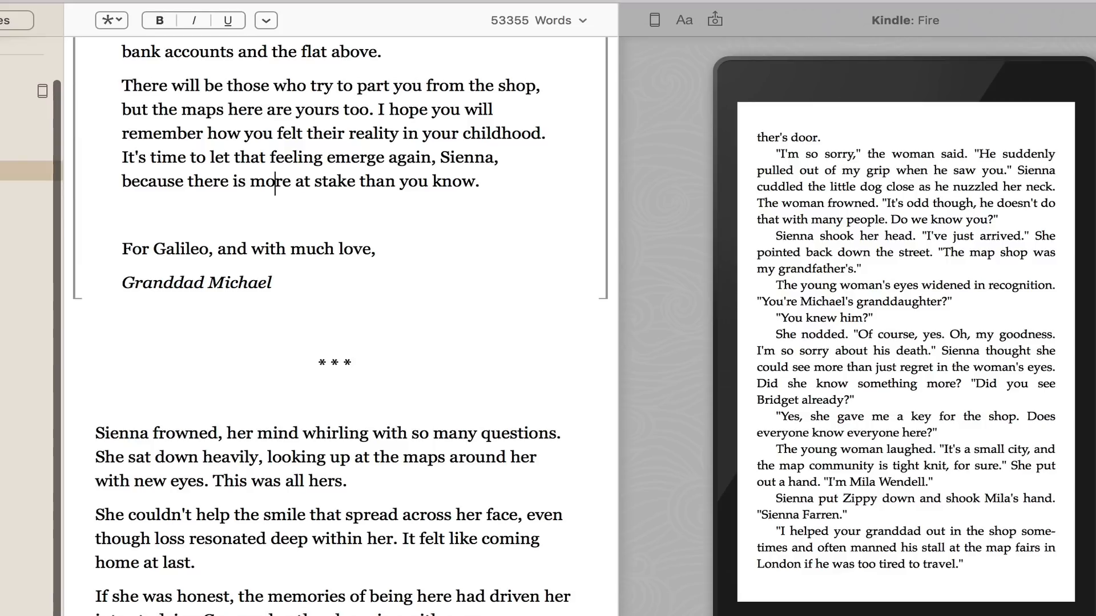
# - Open Chapter 23 and page through its text in the Kindle Fire preview
pyautogui.click(12, 589)
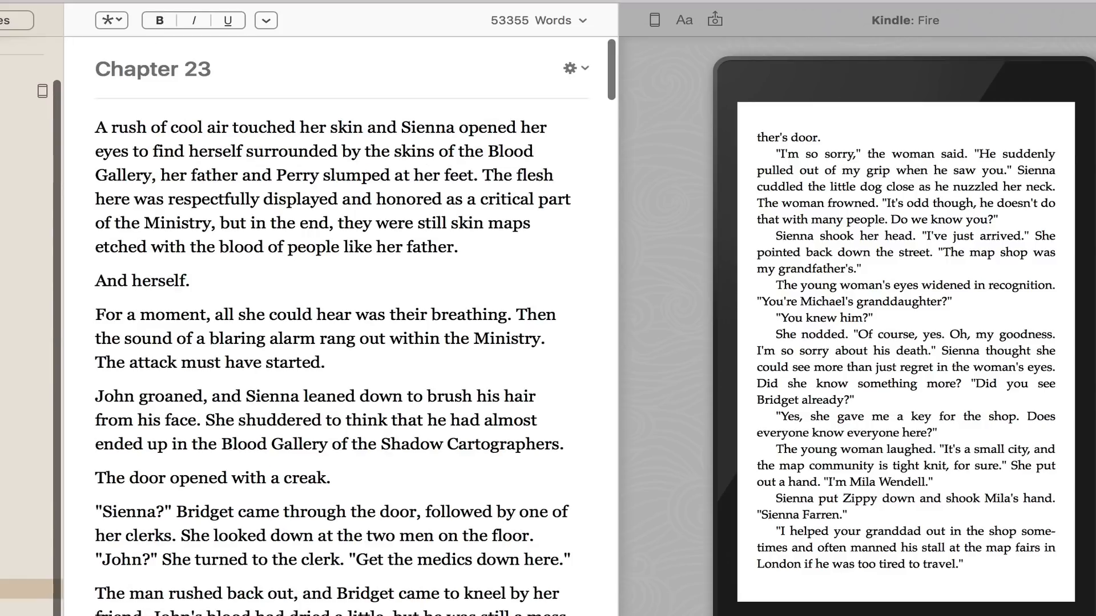
pyautogui.scroll(-1, 344, 426)
pyautogui.scroll(-3, 344, 426)
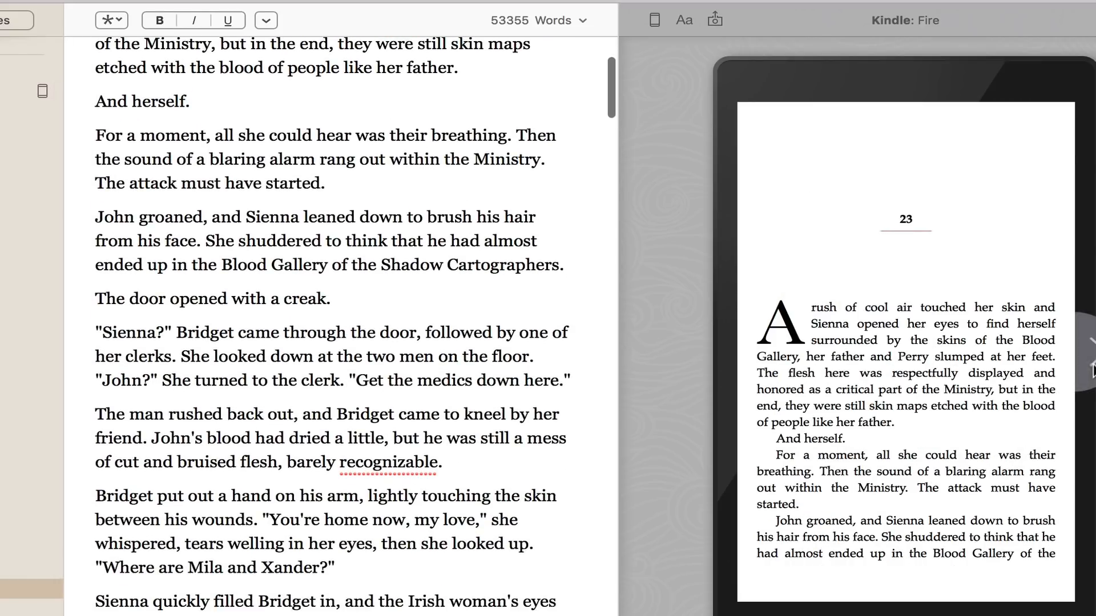
pyautogui.click(1090, 360)
pyautogui.click(1090, 359)
pyautogui.click(1090, 360)
pyautogui.click(1090, 359)
pyautogui.click(1090, 359)
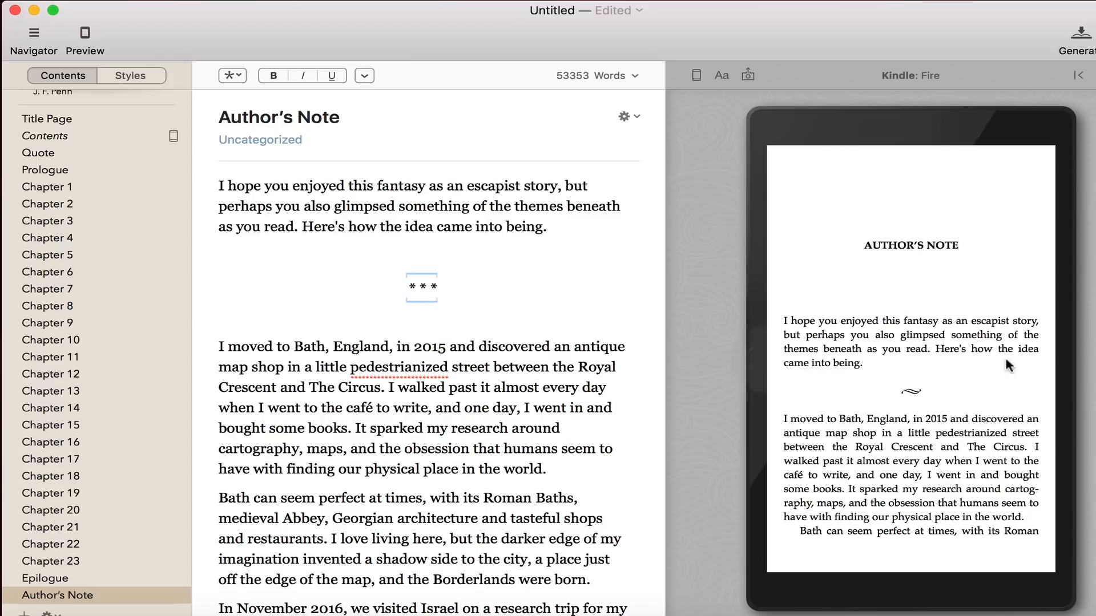
# - Delete the blank lines above and below the "Places in the book" heading in the Author's Note
pyautogui.click(1085, 357)
pyautogui.click(1084, 358)
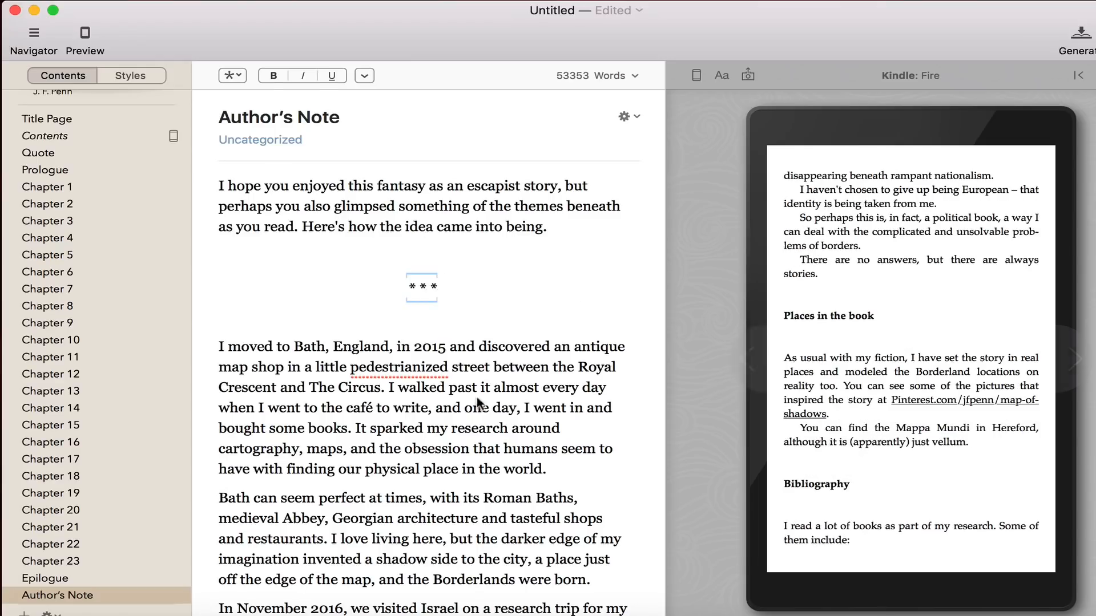
pyautogui.scroll(-5, 413, 404)
pyautogui.scroll(-10, 413, 404)
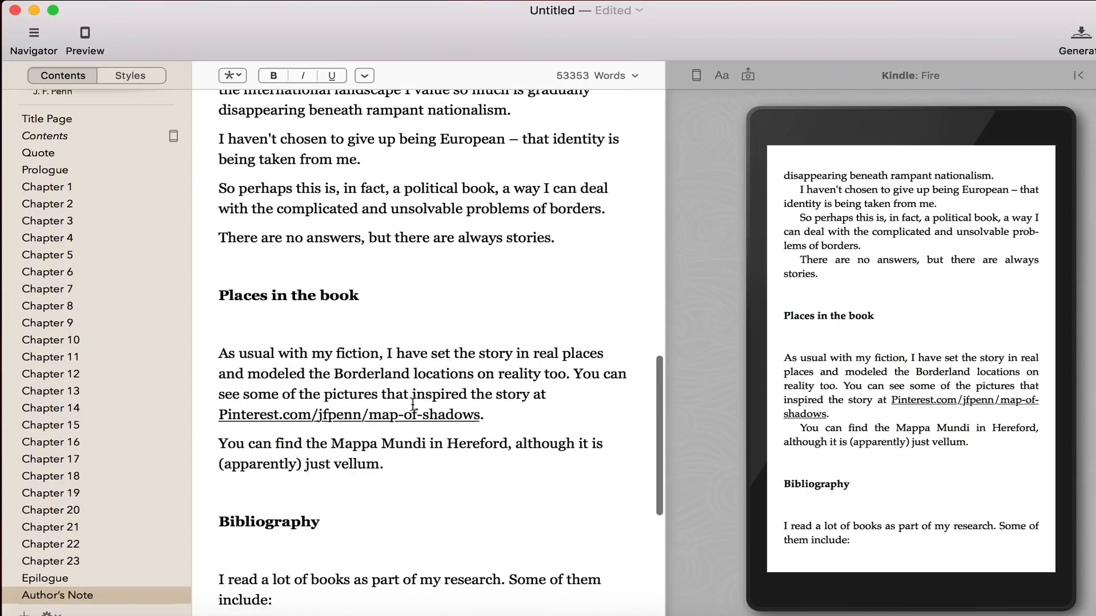
pyautogui.moveTo(358, 296); pyautogui.dragTo(187, 299)
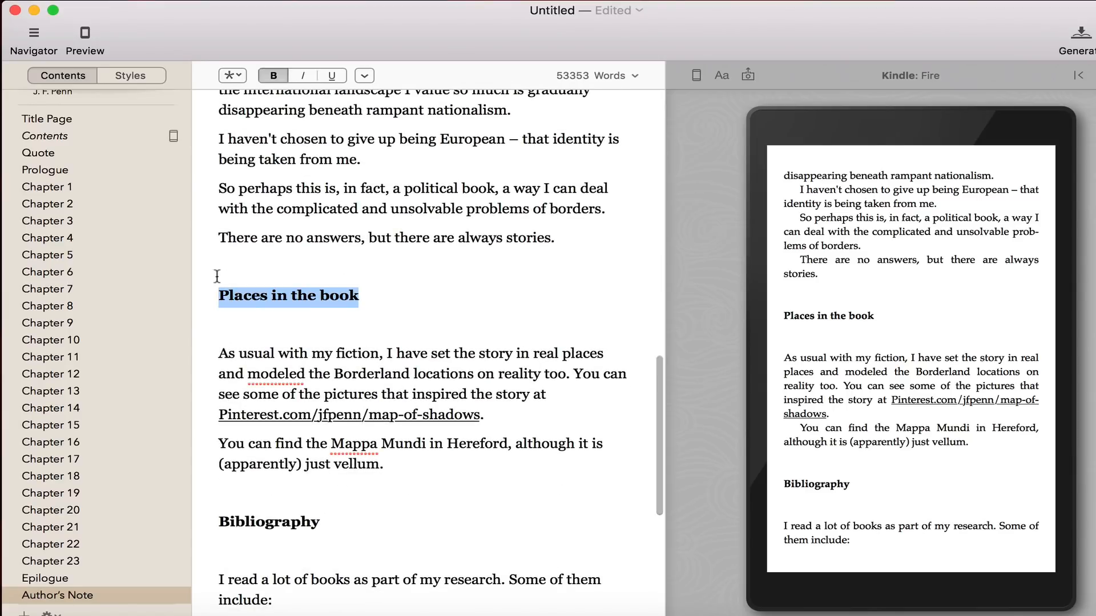
pyautogui.click(233, 265)
pyautogui.press('BackSpace')
pyautogui.click(270, 298)
pyautogui.press('BackSpace')
# - Convert the bold "Places in the book" line in the Author's Note into a Subhead
pyautogui.moveTo(389, 260); pyautogui.dragTo(200, 262)
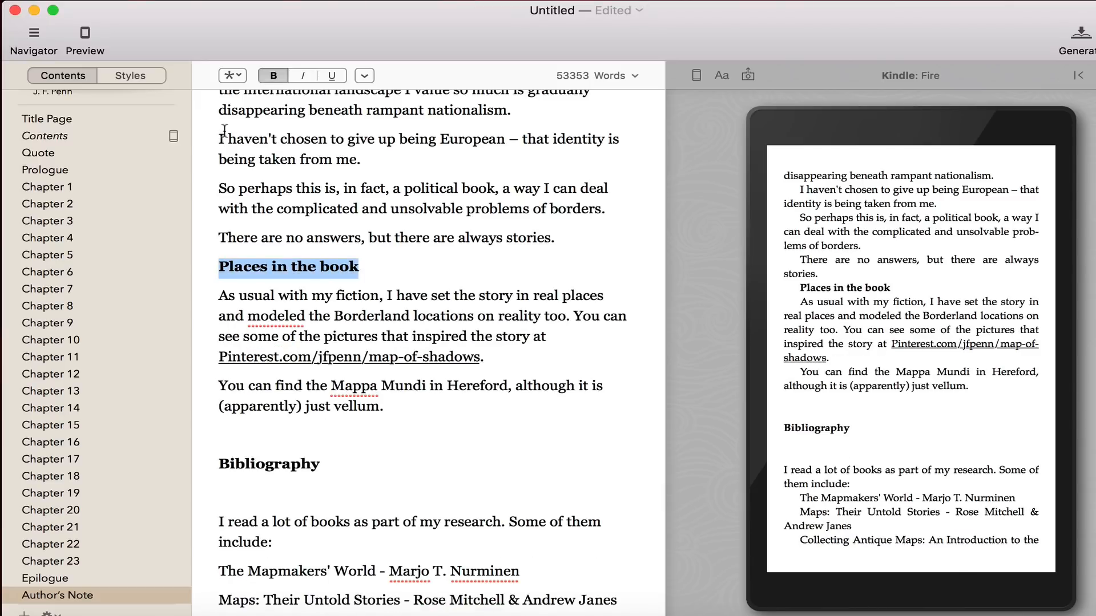
pyautogui.click(232, 75)
pyautogui.click(217, 109)
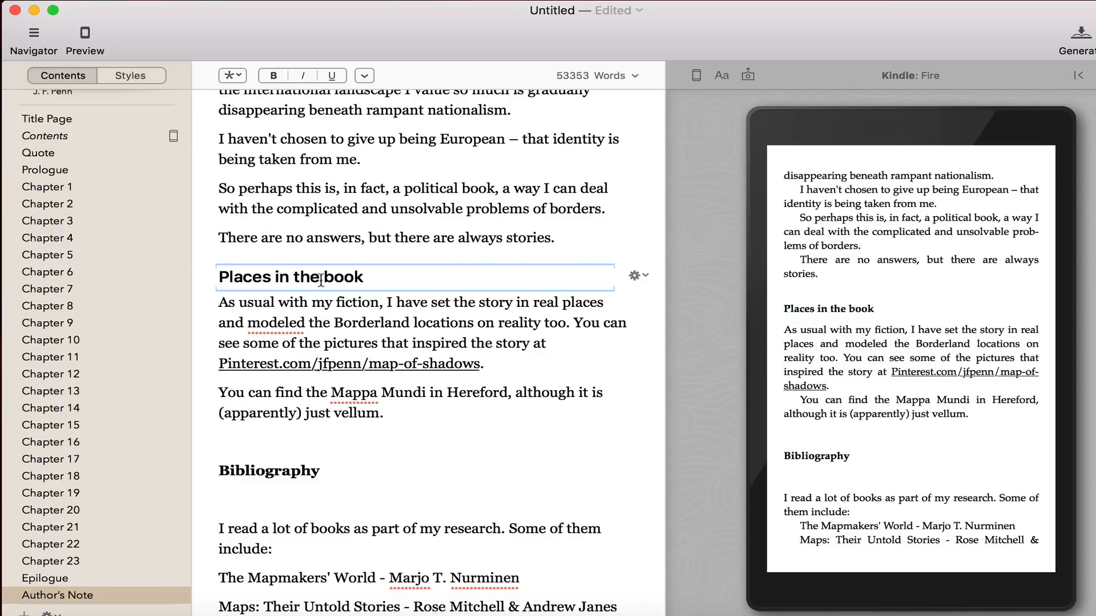
# - Copy the Pinterest address in the "Places in the book" section and remove its underline
pyautogui.click(433, 342)
pyautogui.moveTo(481, 364); pyautogui.dragTo(200, 365)
pyautogui.press('super+c')
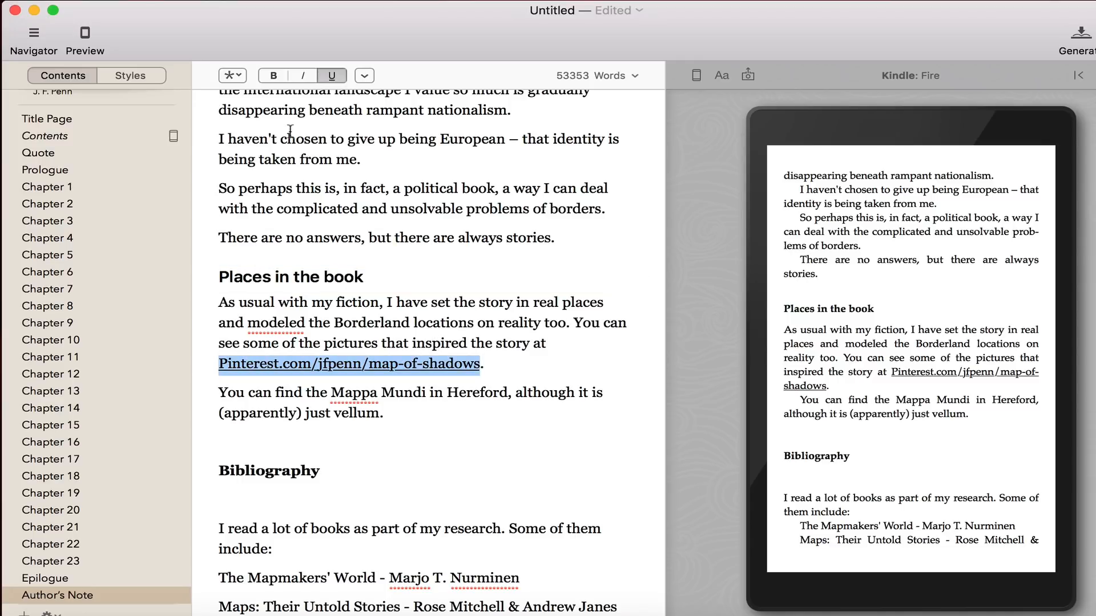
pyautogui.click(235, 76)
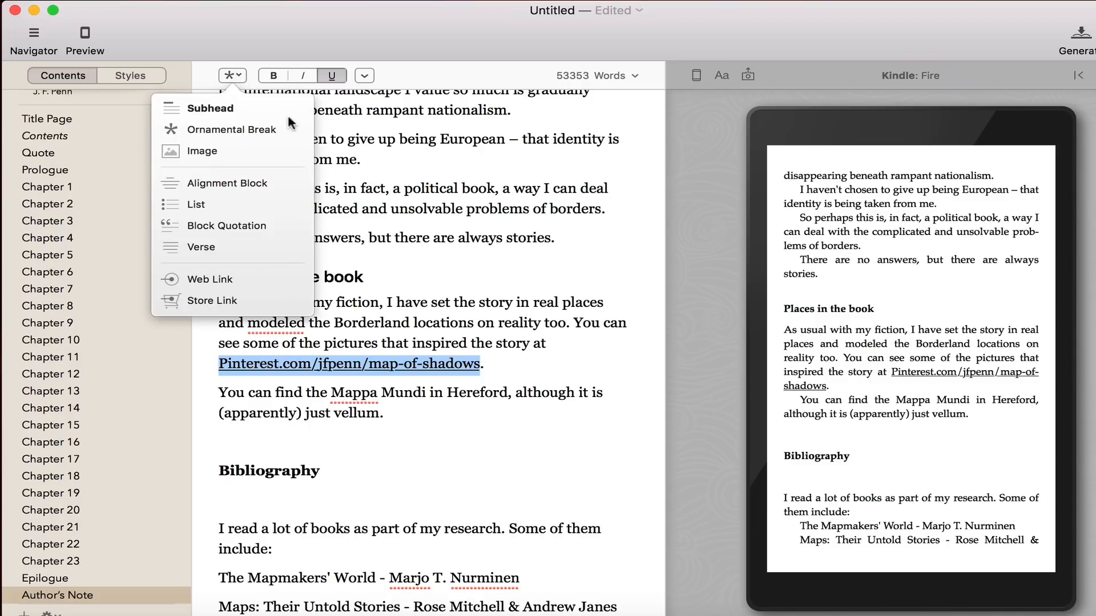
pyautogui.click(332, 76)
pyautogui.click(332, 76)
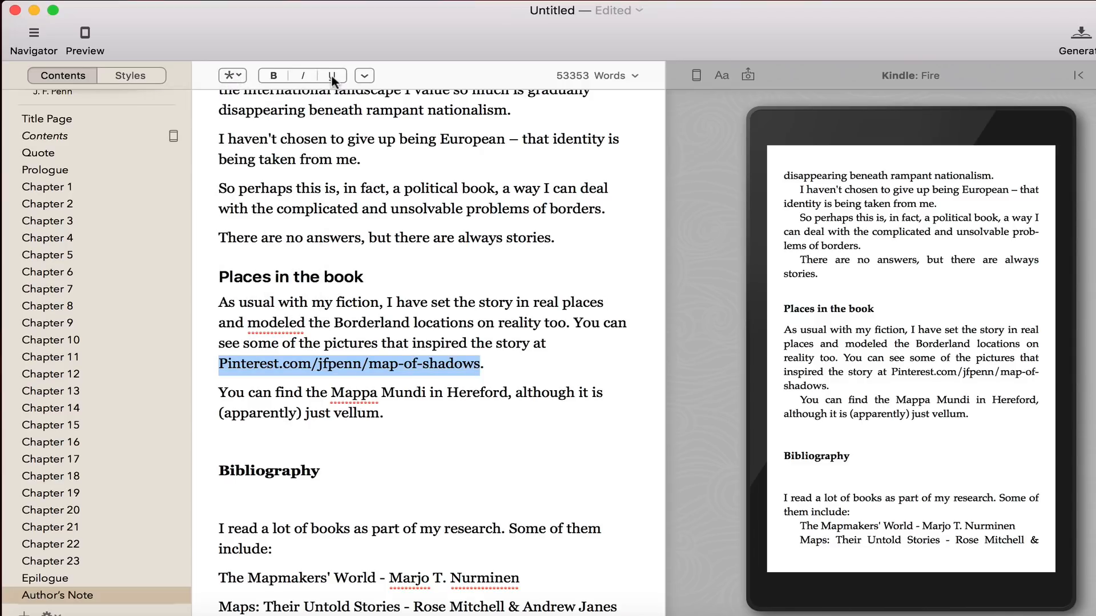
pyautogui.click(231, 76)
pyautogui.click(209, 279)
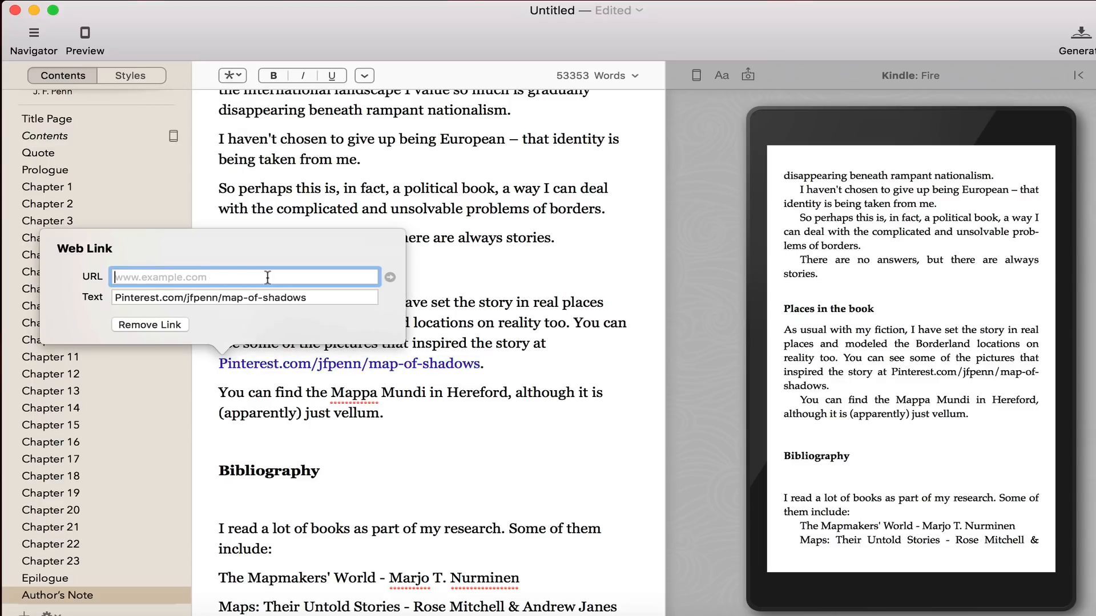
pyautogui.press('super+v')
pyautogui.click(116, 278)
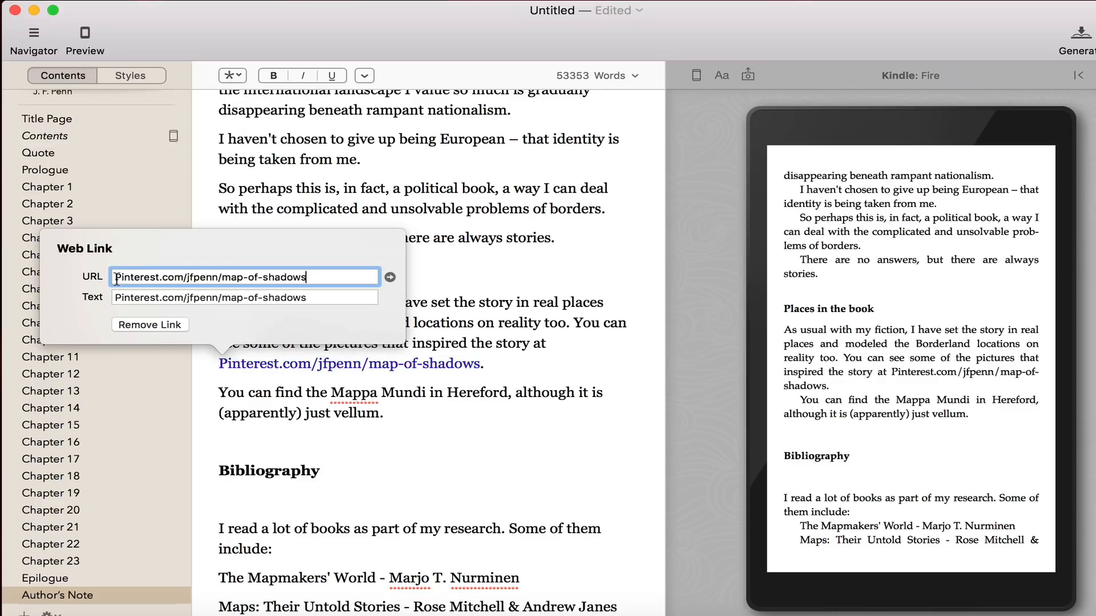
pyautogui.write('http://')
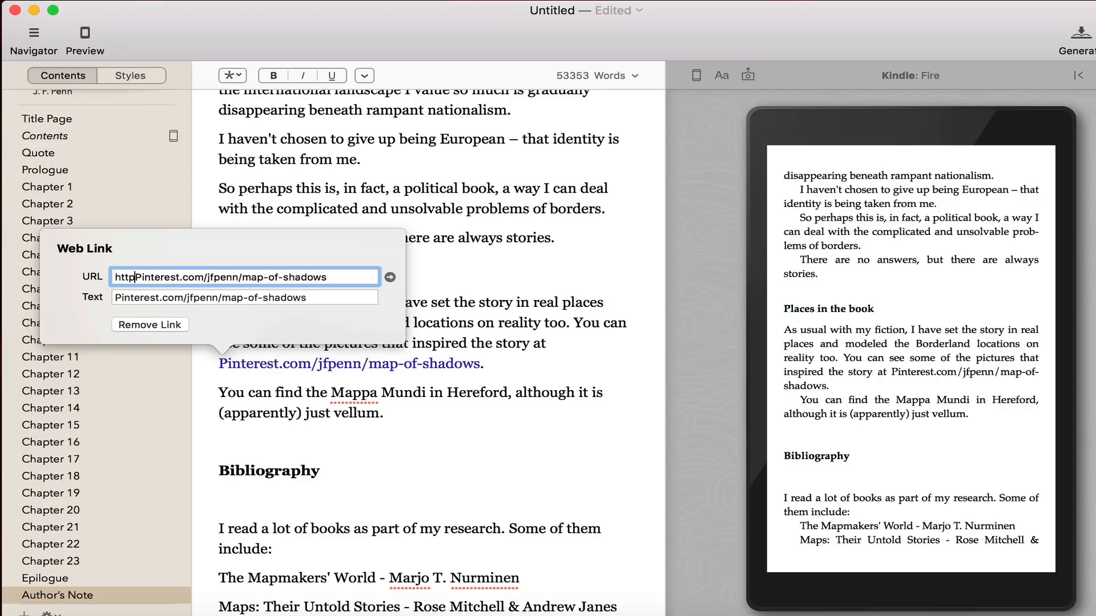
pyautogui.write('www.')
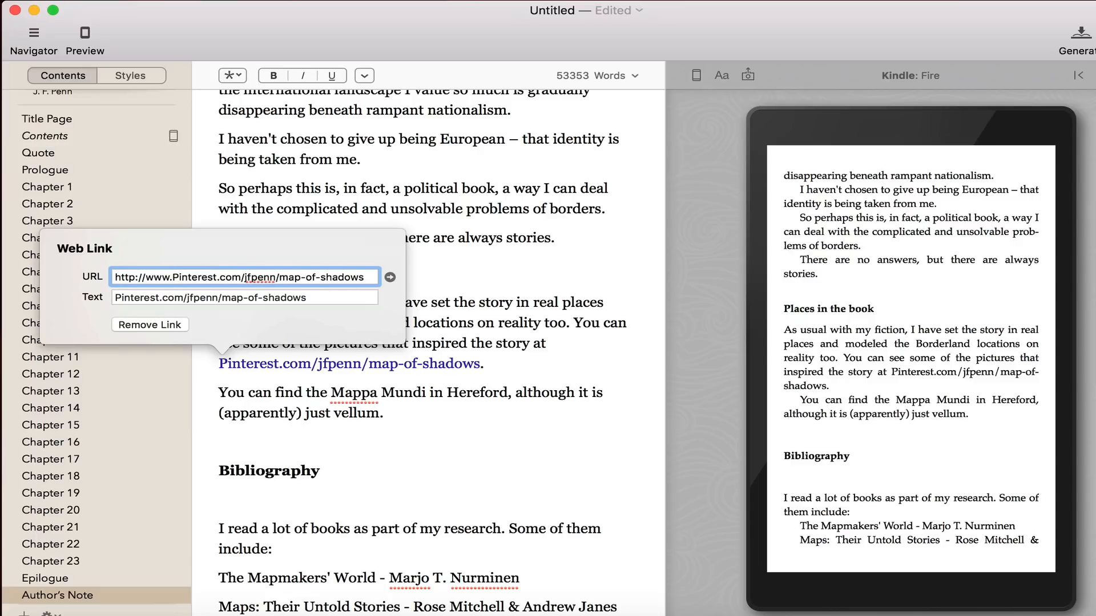
pyautogui.press('Tab')
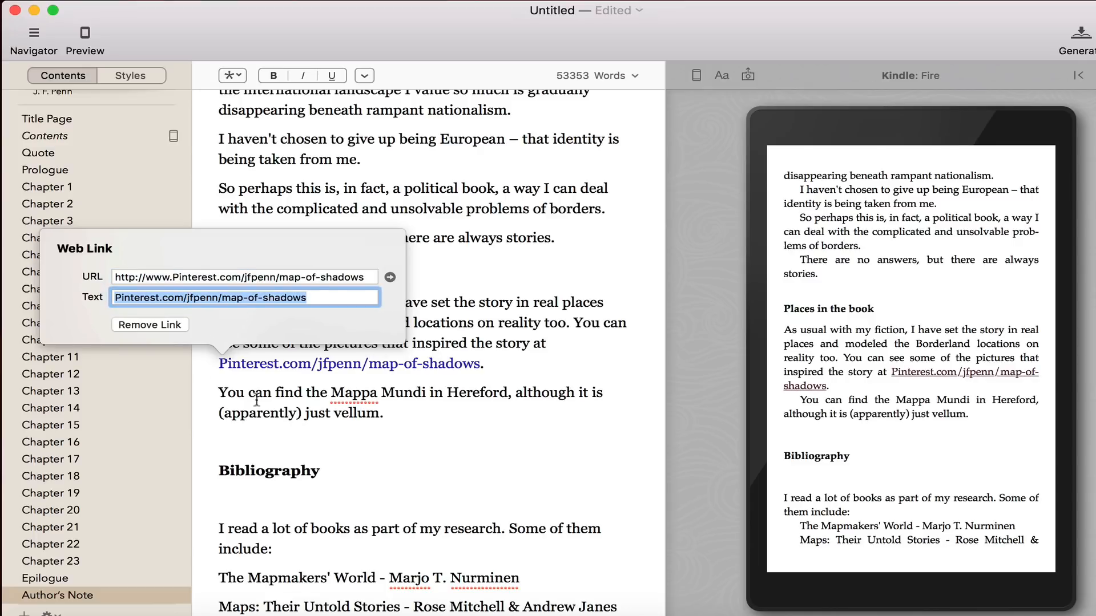
pyautogui.click(484, 343)
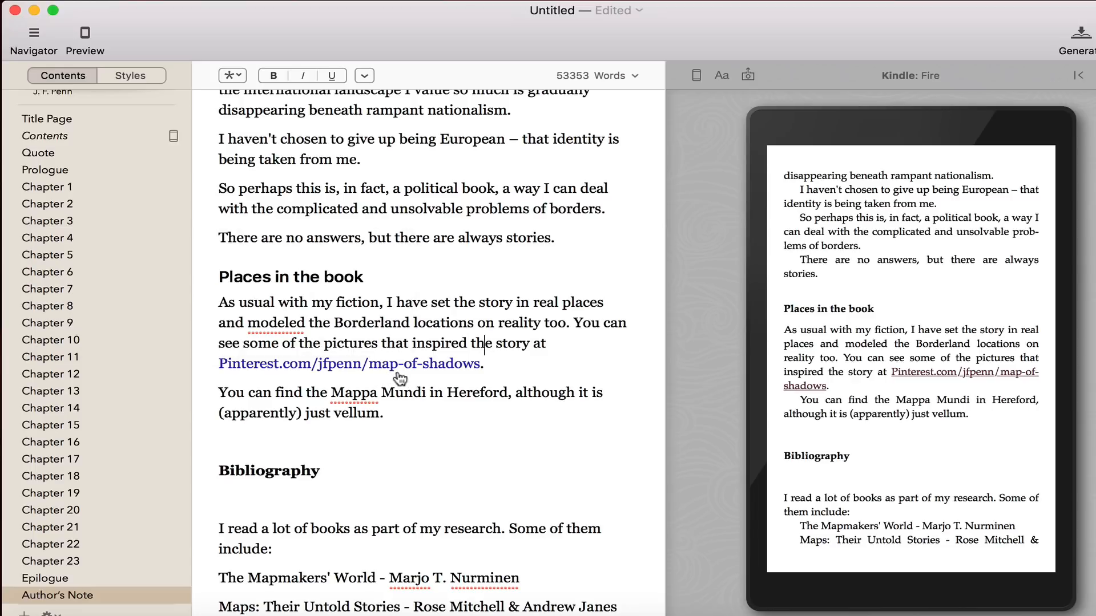
# - Delete the blank lines around the "Bibliography" heading and convert it into a Subhead
pyautogui.click(273, 447)
pyautogui.press('BackSpace')
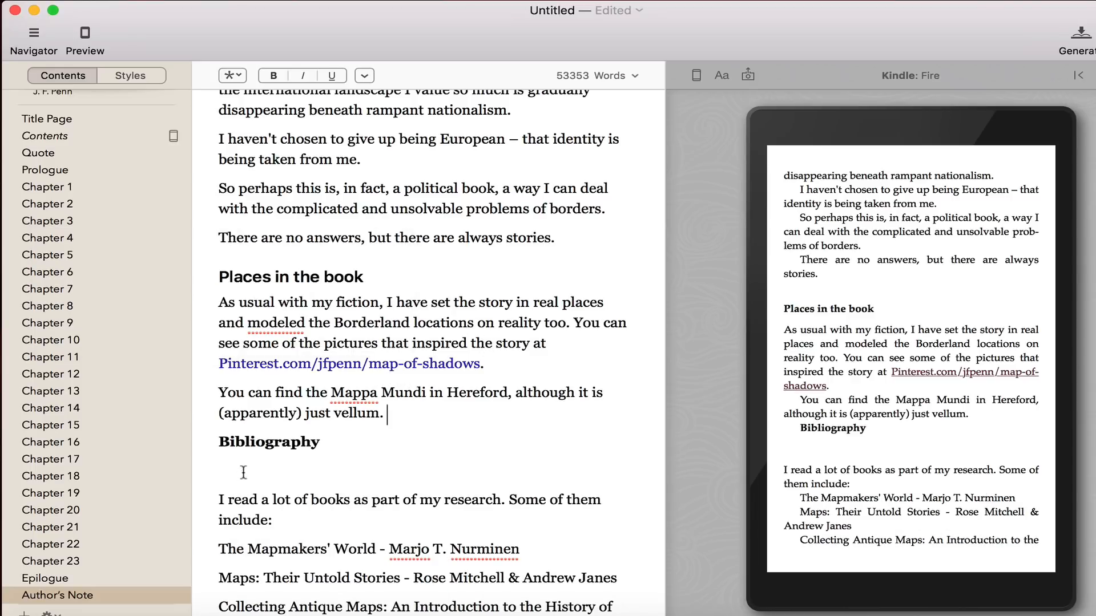
pyautogui.click(243, 473)
pyautogui.press('BackSpace')
pyautogui.moveTo(335, 443); pyautogui.dragTo(165, 443)
pyautogui.click(230, 76)
pyautogui.click(225, 110)
pyautogui.click(494, 324)
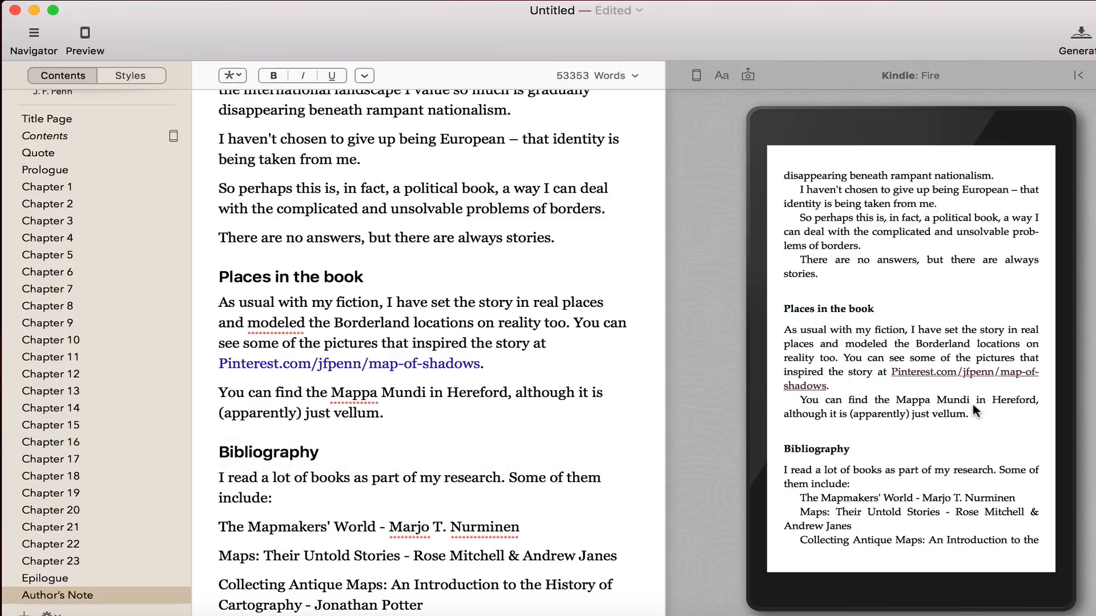
# - Check the next page of the Author's Note in the preview and save the book as MapofShadowsExample
pyautogui.moveTo(1079, 360)
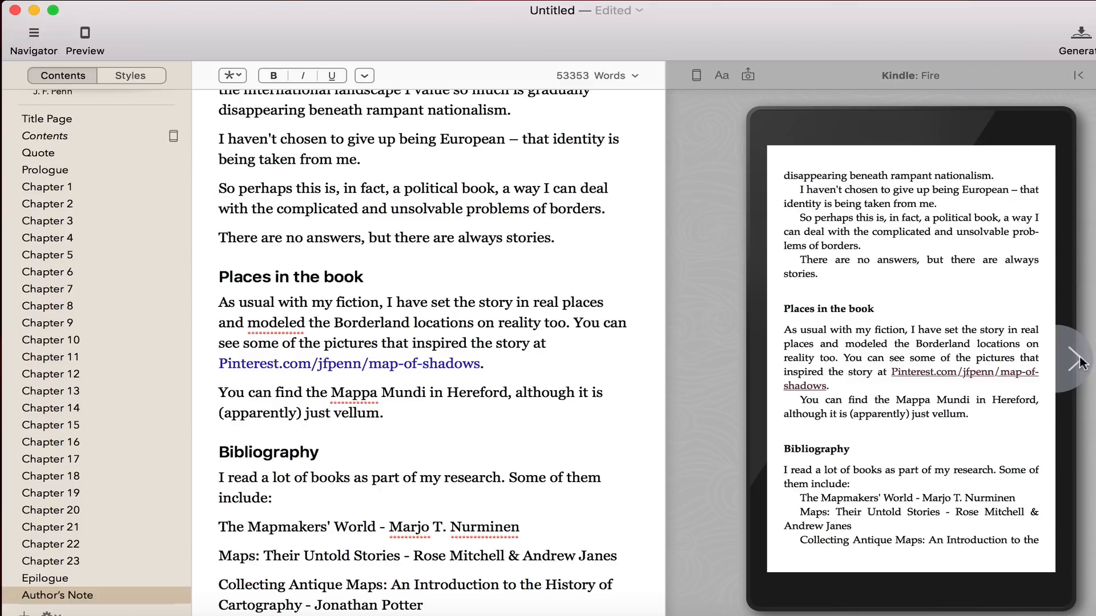
pyautogui.click(1078, 361)
pyautogui.click(129, 1)
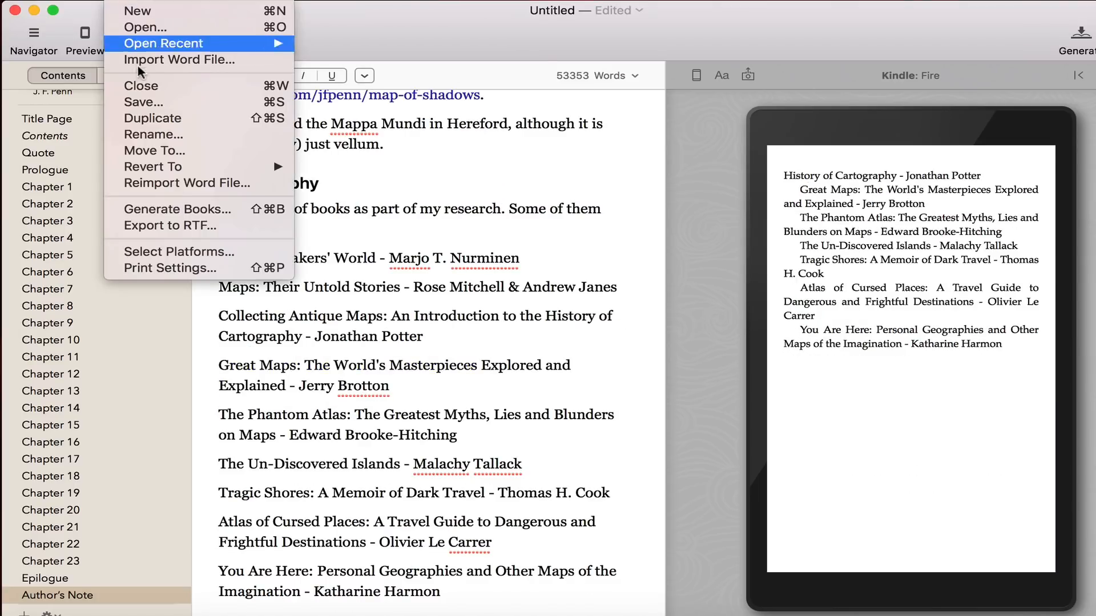
pyautogui.click(139, 98)
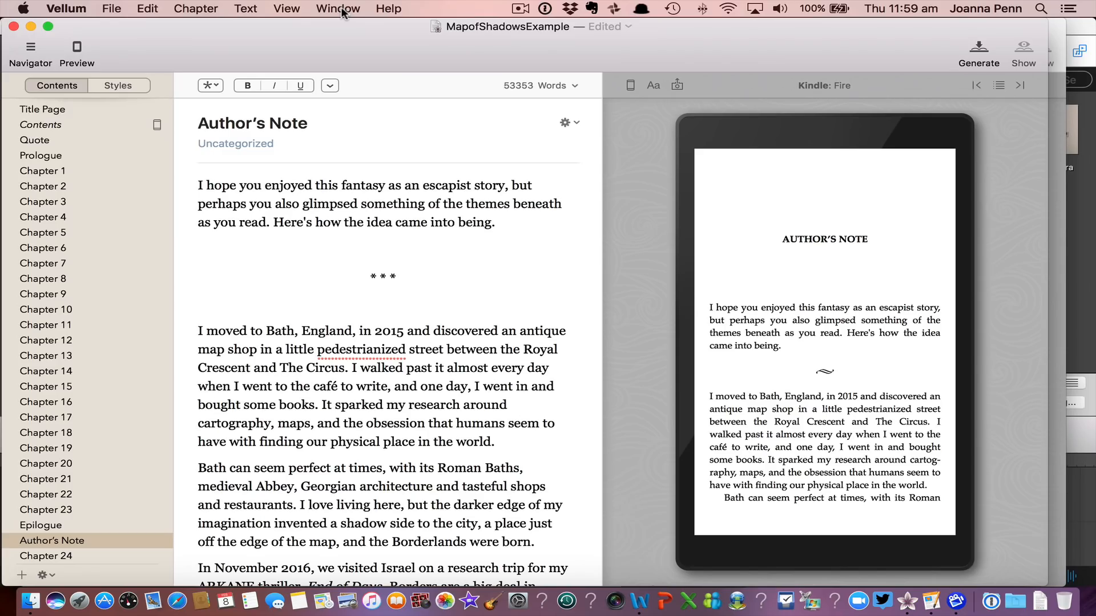
# - Copy the "Want more adventure?", "More Books by J.F.Penn" and "About the Author" chapters from TheDarkQueen and paste them after Chapter 24 in MapofShadowsExample
pyautogui.click(341, 11)
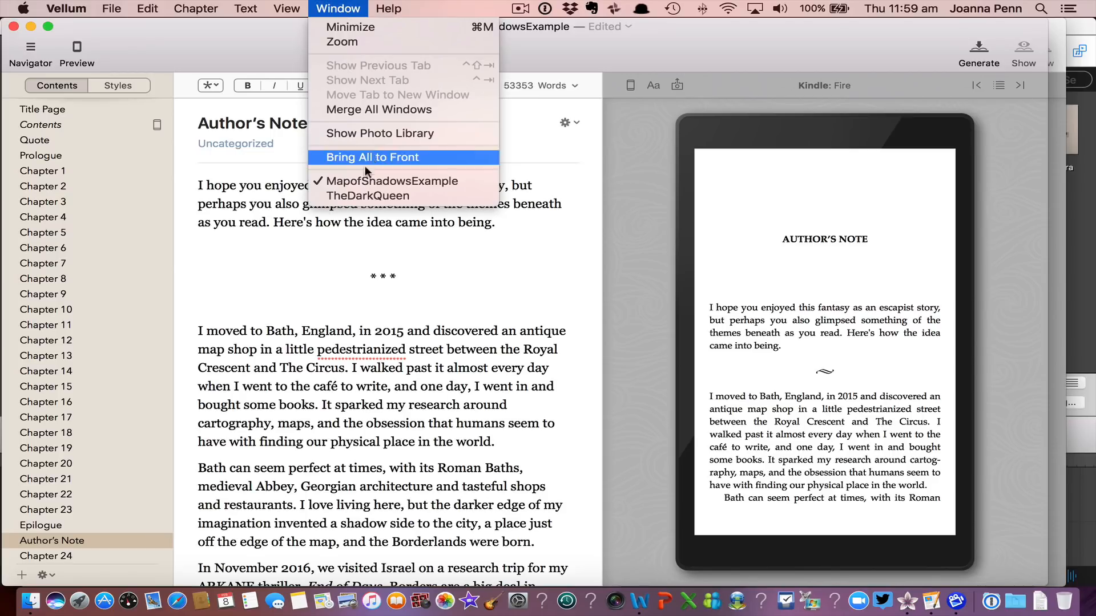
pyautogui.click(363, 194)
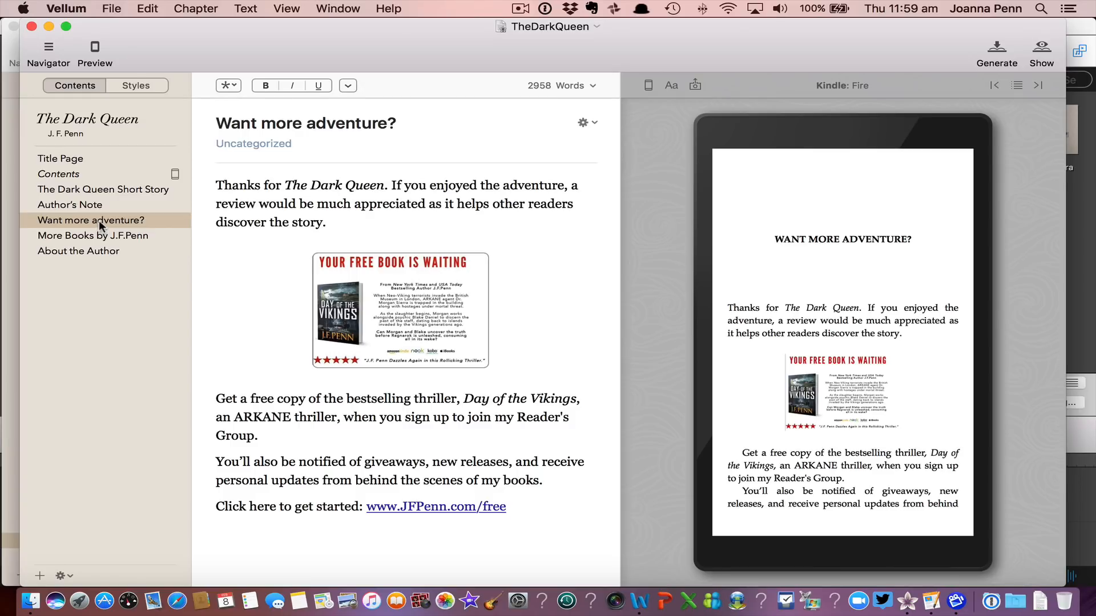
pyautogui.keyDown('shift'); pyautogui.click(100, 236); pyautogui.keyUp('shift')
pyautogui.keyDown('shift'); pyautogui.click(93, 251); pyautogui.keyUp('shift')
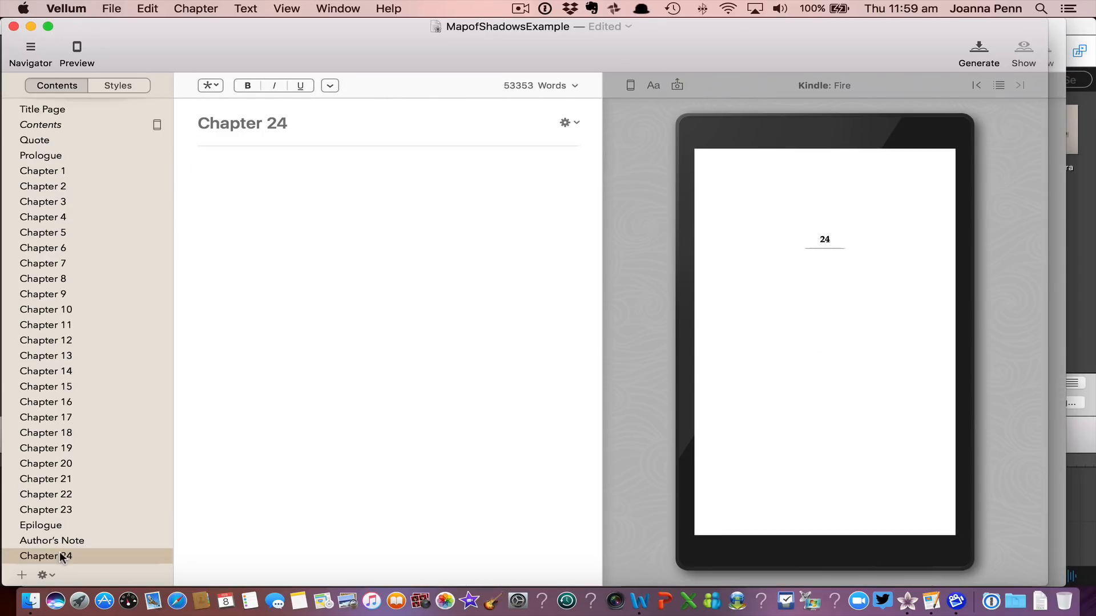
pyautogui.press('super+v')
# - Remove the empty Chapter 24 from the MapofShadowsExample contents
pyautogui.scroll(-2, 64, 549)
pyautogui.click(86, 511)
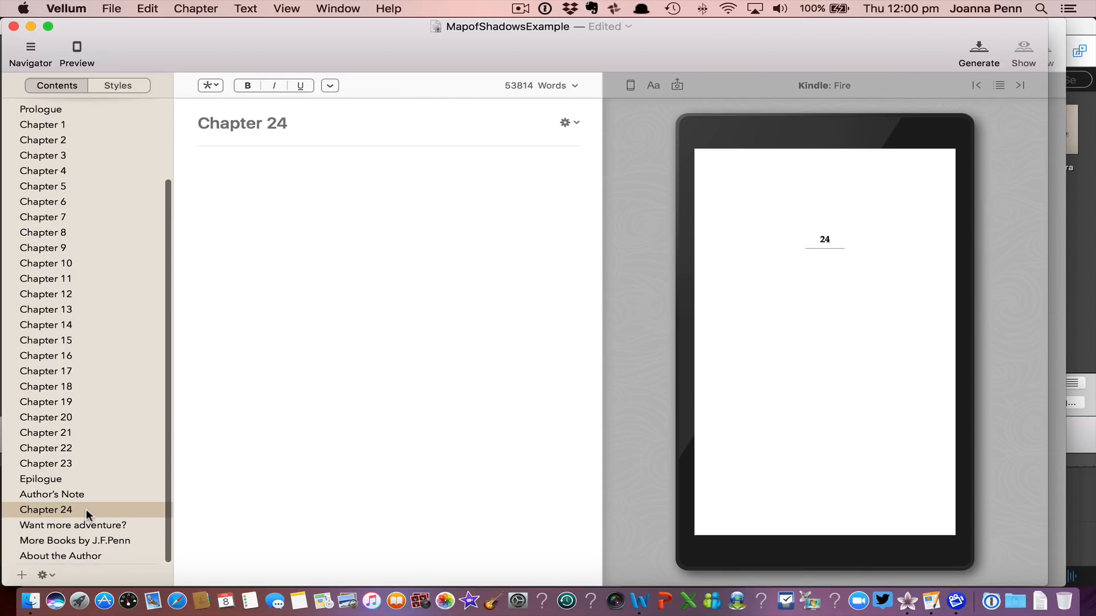
pyautogui.rightClick(85, 508)
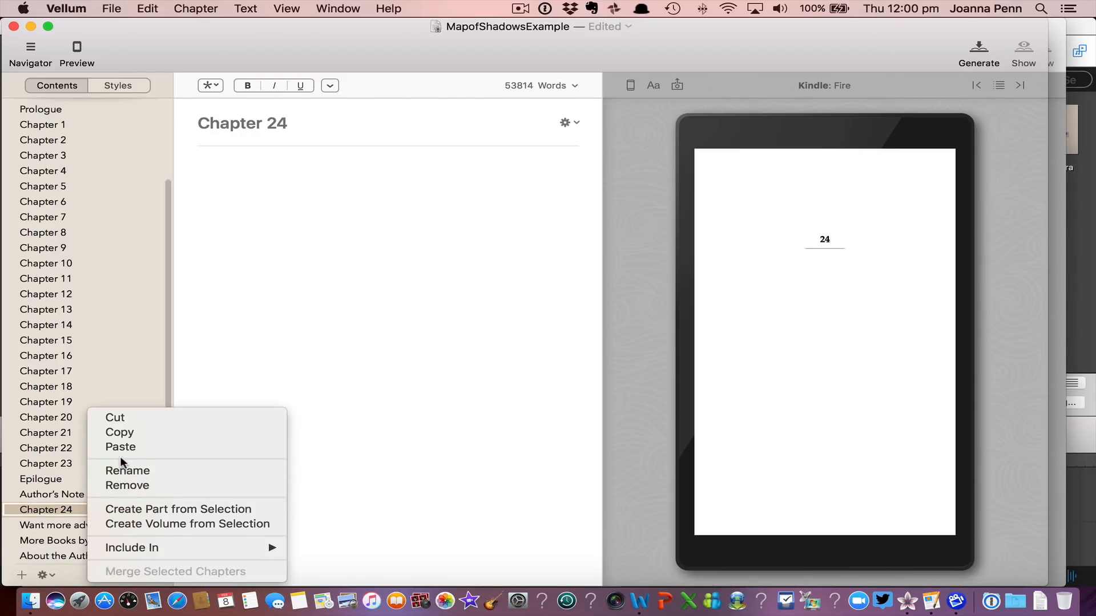
pyautogui.click(123, 485)
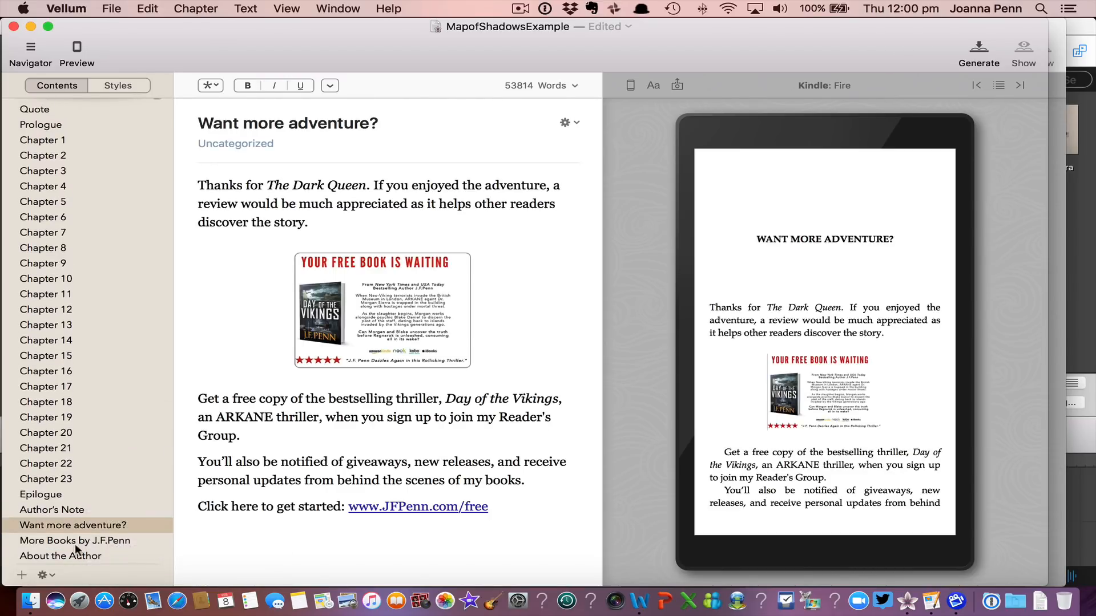
# - Reword the opening of "Want more adventure?" to "Thanks for reading Map of Shadows", replacing the other book's title
pyautogui.click(92, 534)
pyautogui.click(92, 524)
pyautogui.click(262, 185)
pyautogui.write('rading')
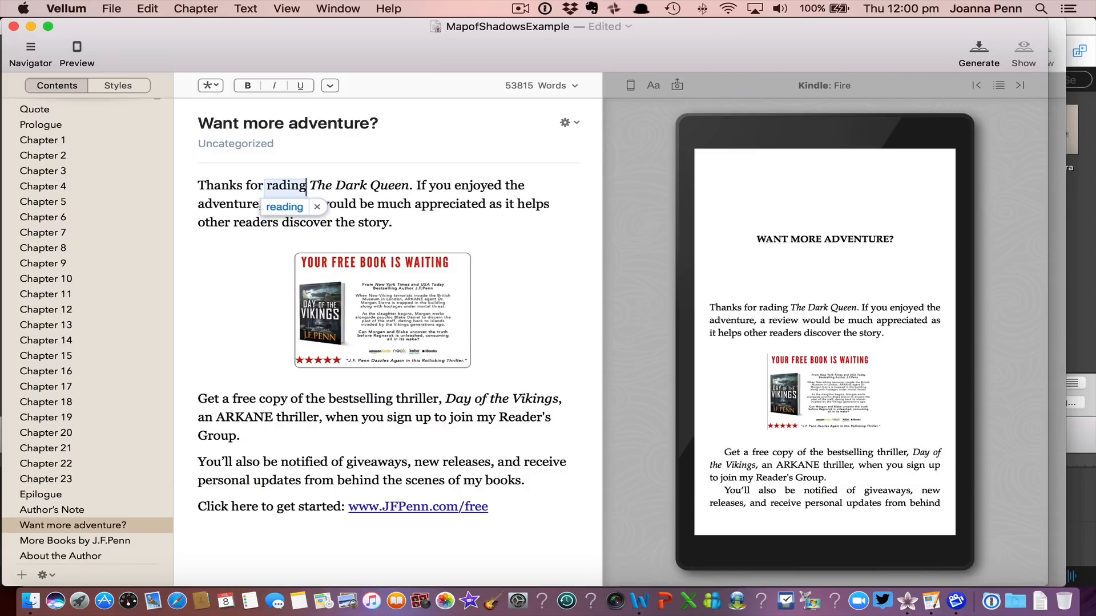
pyautogui.press('Return')
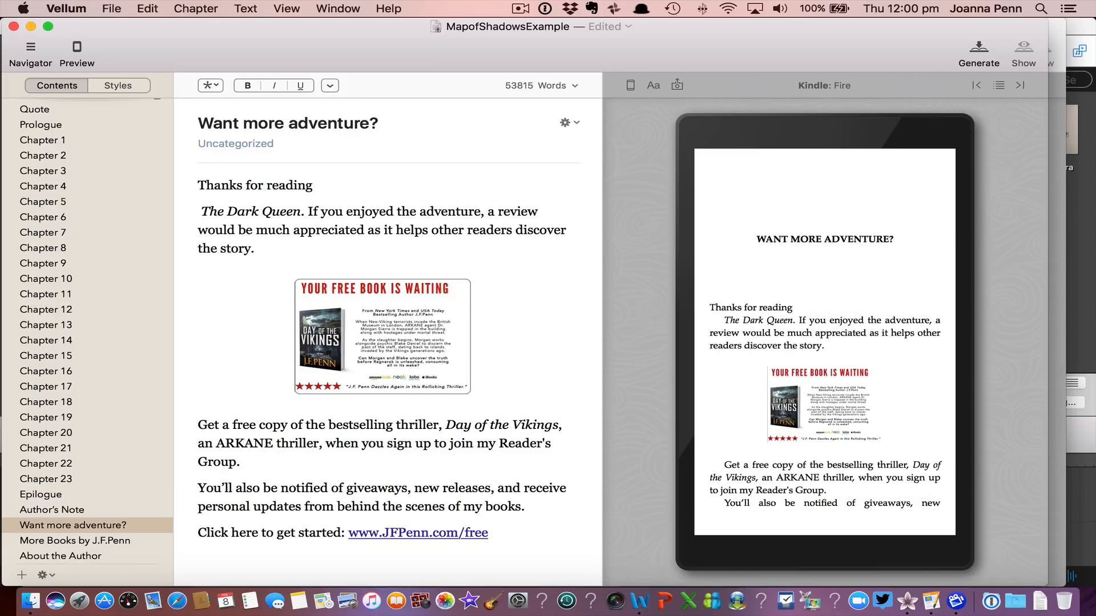
pyautogui.moveTo(301, 211); pyautogui.dragTo(197, 212)
pyautogui.press('BackSpace')
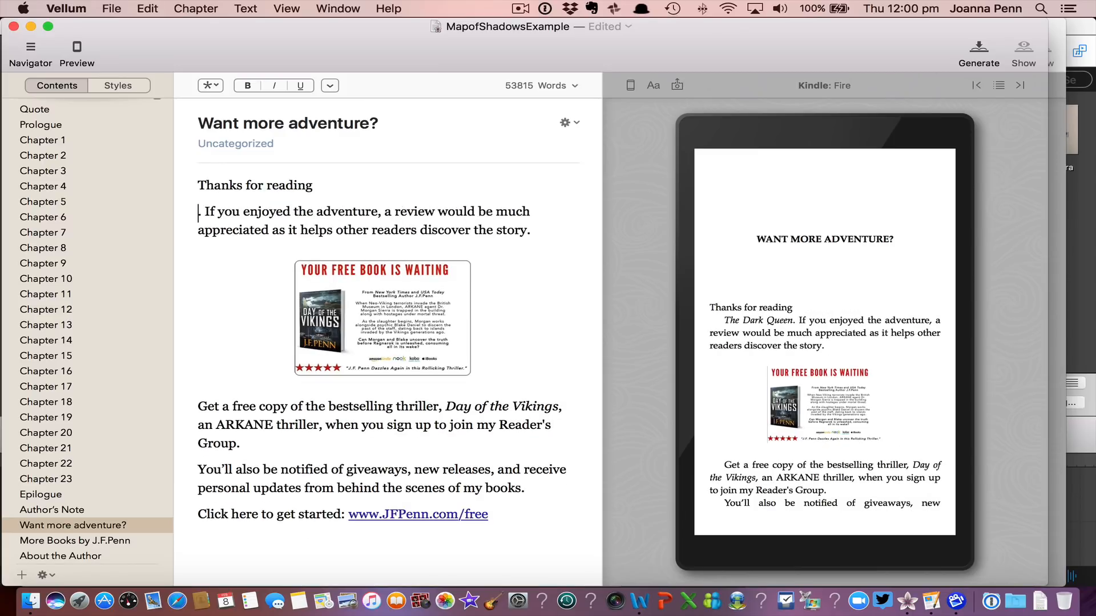
pyautogui.press('BackSpace')
pyautogui.write('Map of')
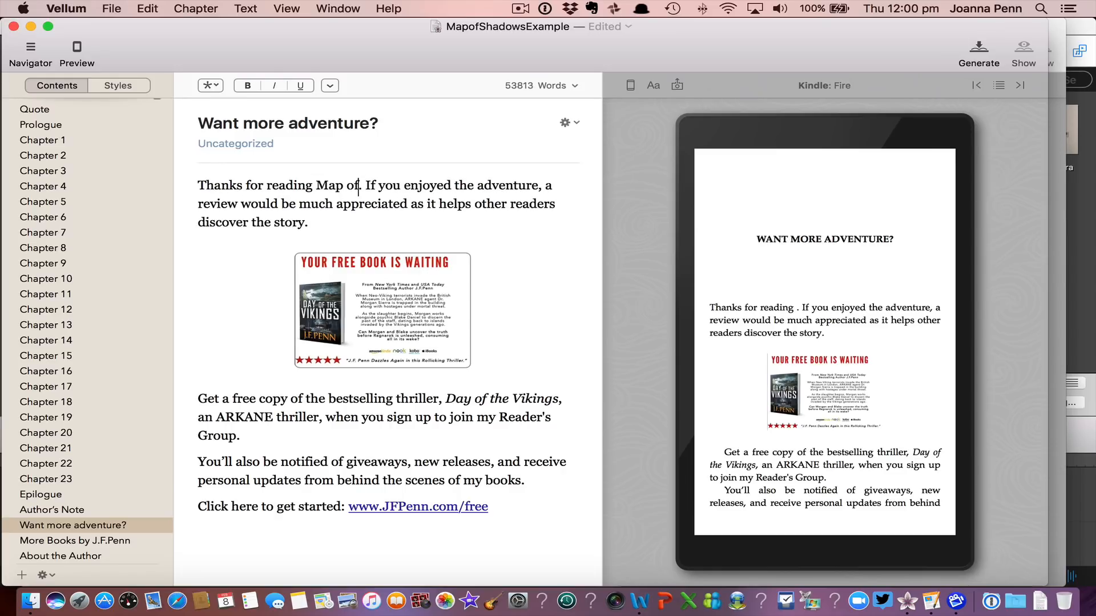
pyautogui.write(' Shadows')
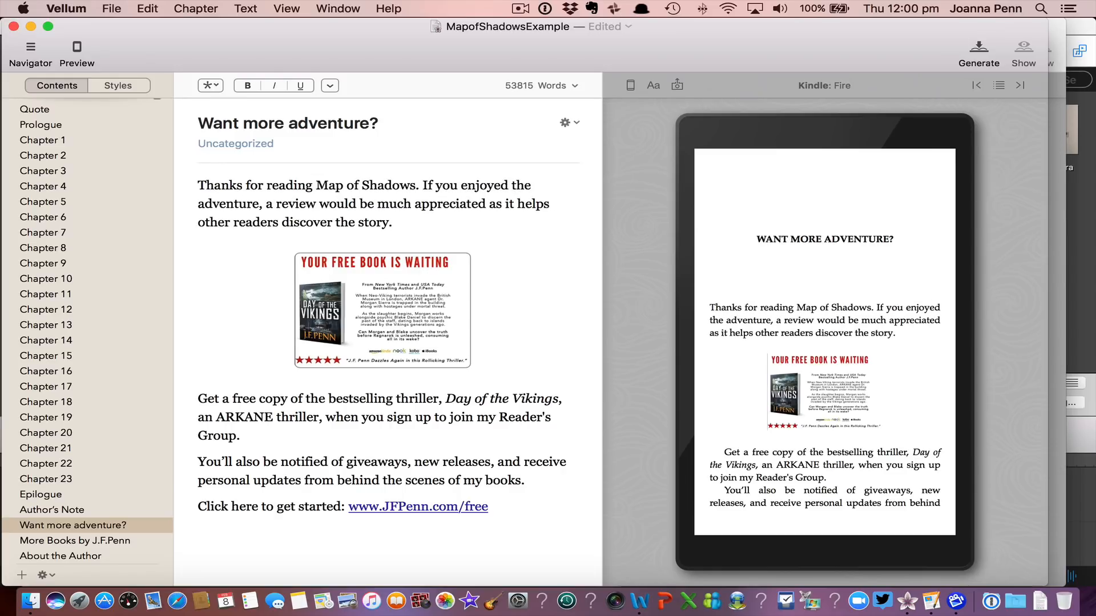
# - Insert a photograph on a new line below the paragraph ending "Reader's Group."
pyautogui.click(330, 437)
pyautogui.press('Return')
pyautogui.click(207, 86)
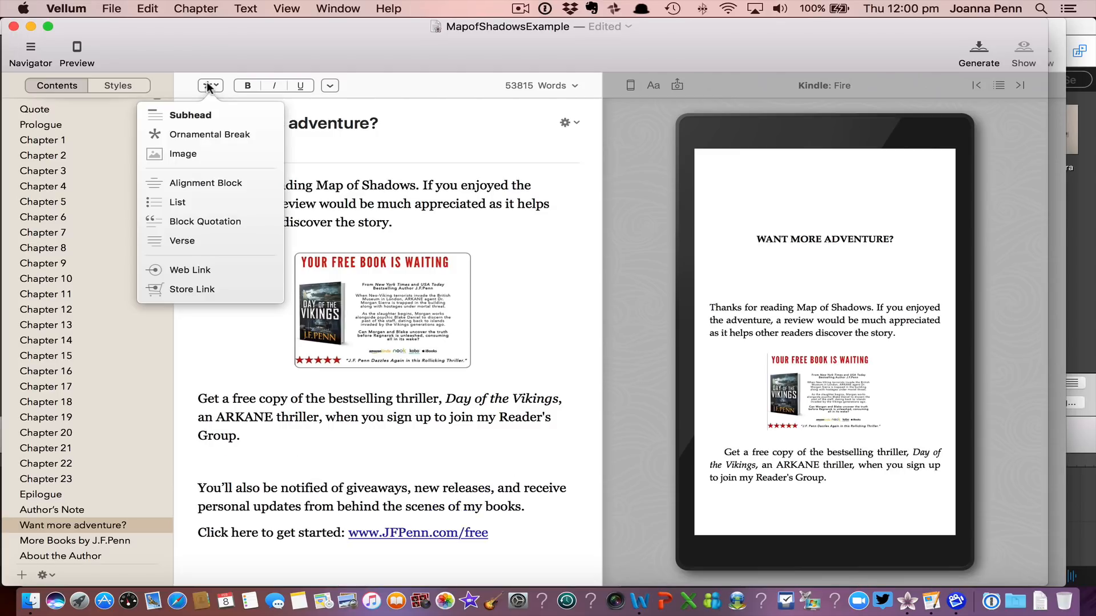
pyautogui.click(178, 154)
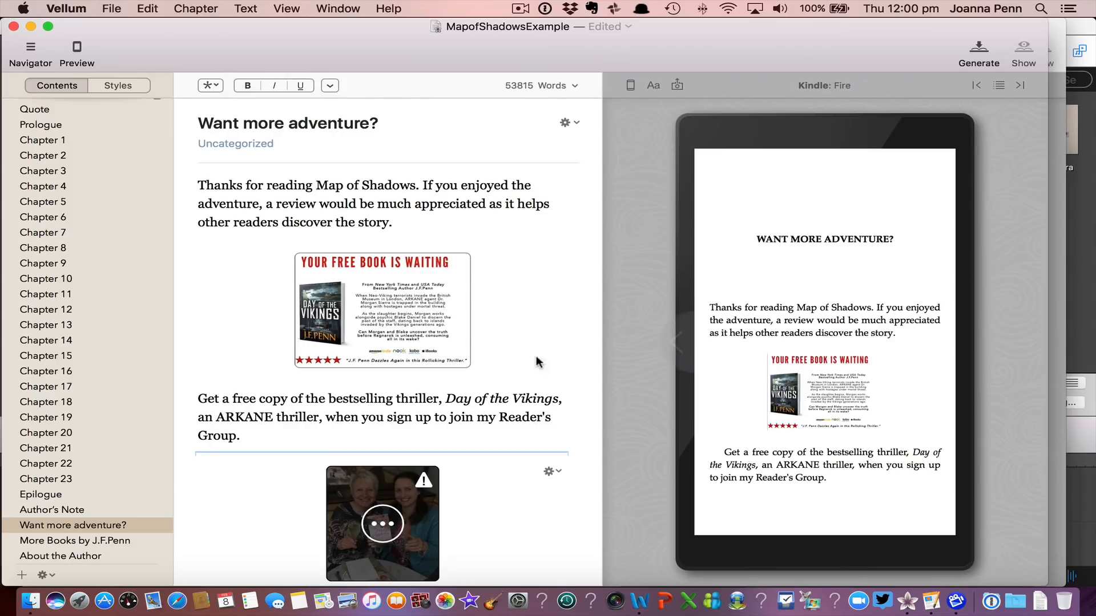
# - Enter the author's name as the inserted photograph's accessibility description and select its web link address for editing
pyautogui.scroll(-1, 500, 338)
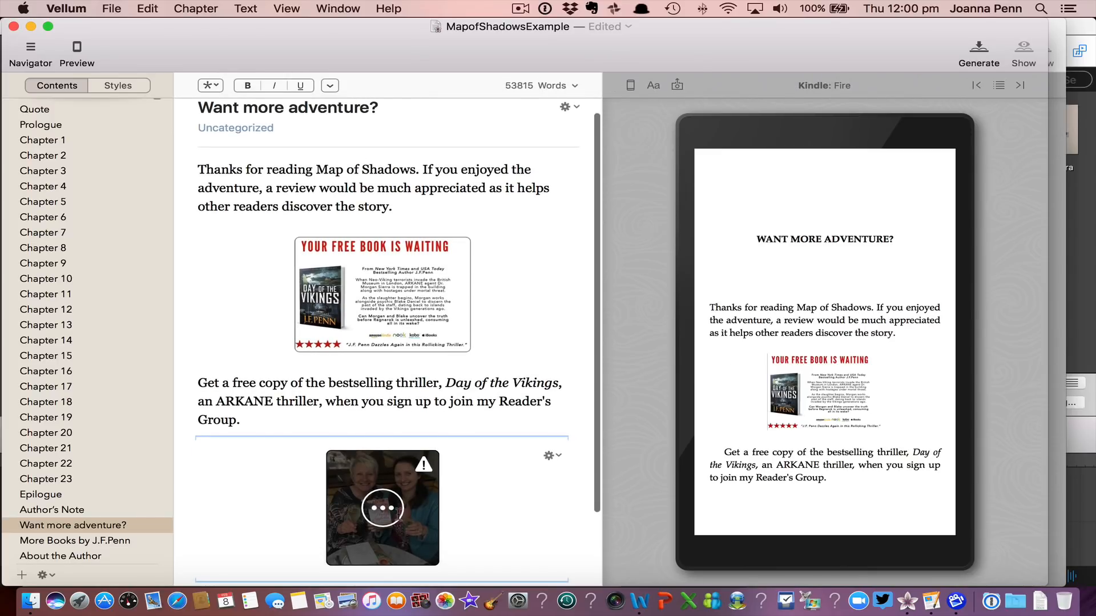
pyautogui.click(383, 508)
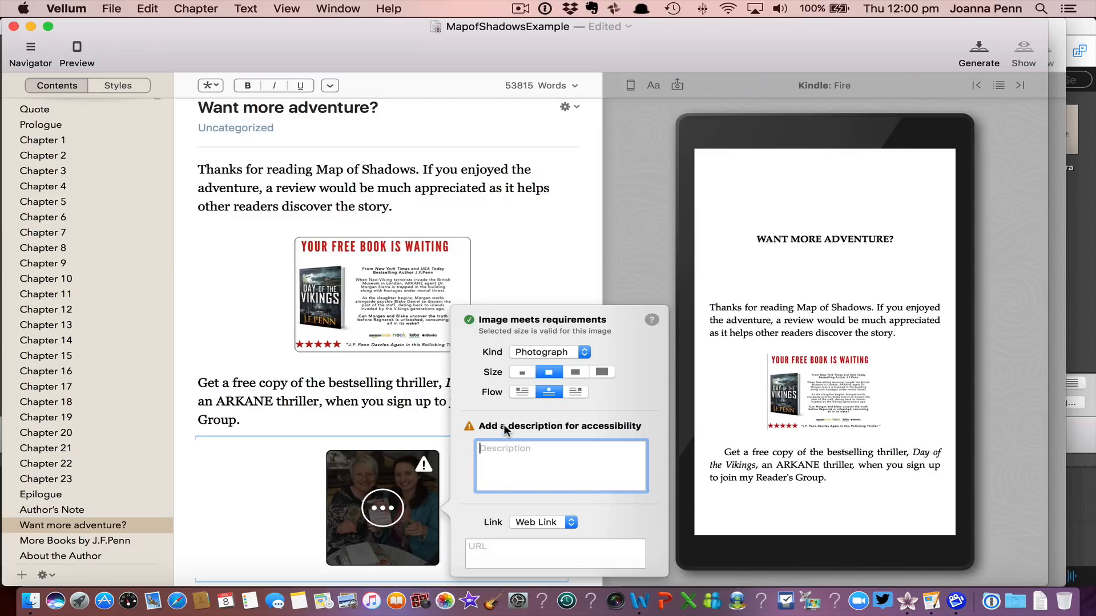
pyautogui.write('jj penn')
pyautogui.click(558, 540)
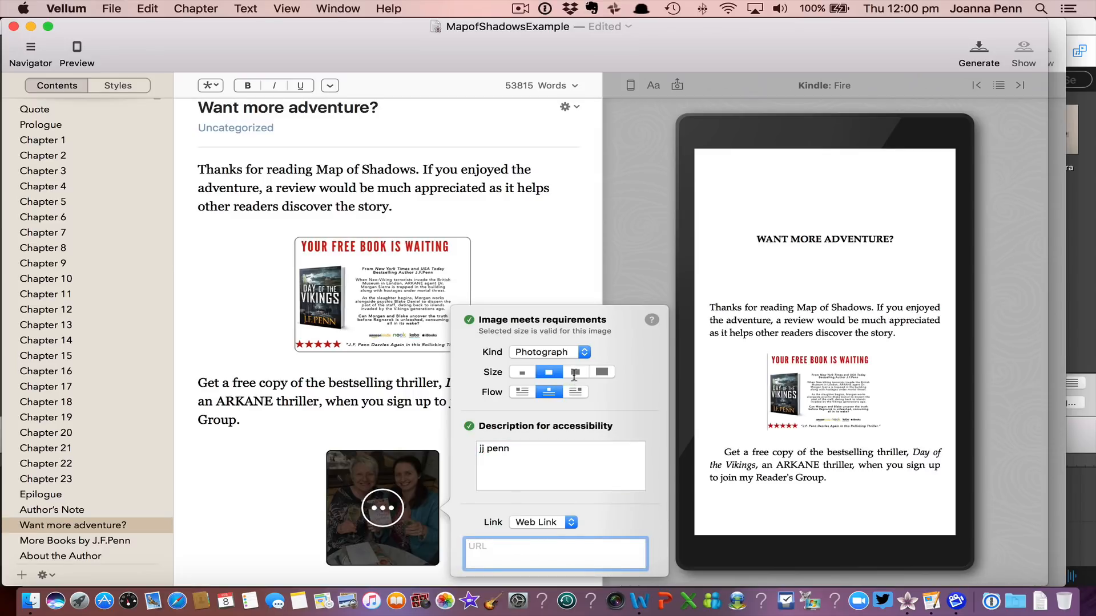
# - Try the next larger size for the inserted photograph, return it to the previous size, and close its settings
pyautogui.click(576, 372)
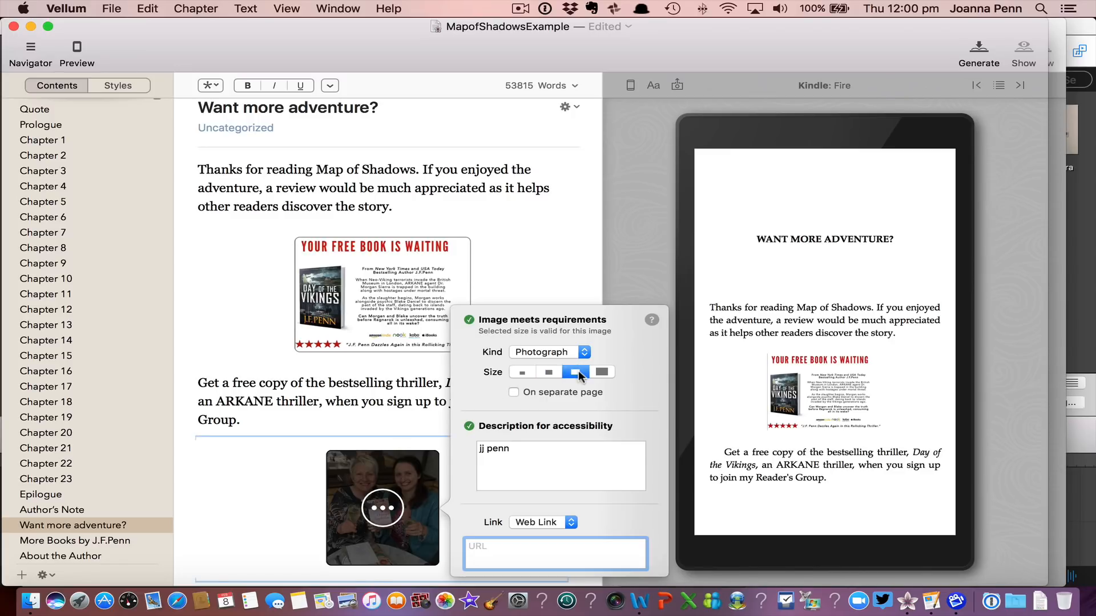
pyautogui.click(549, 372)
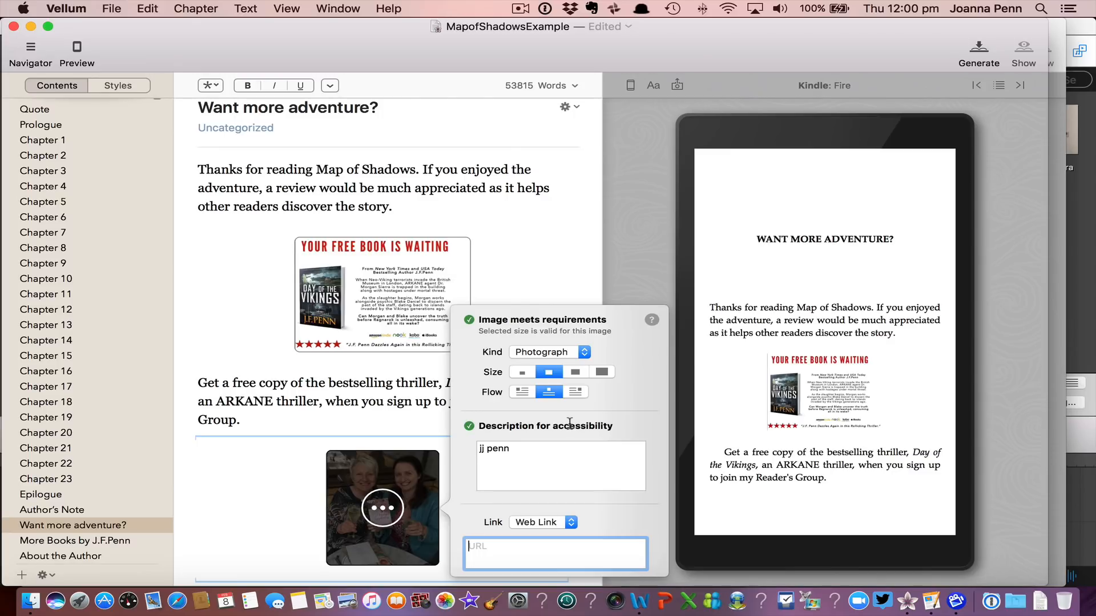
pyautogui.click(446, 427)
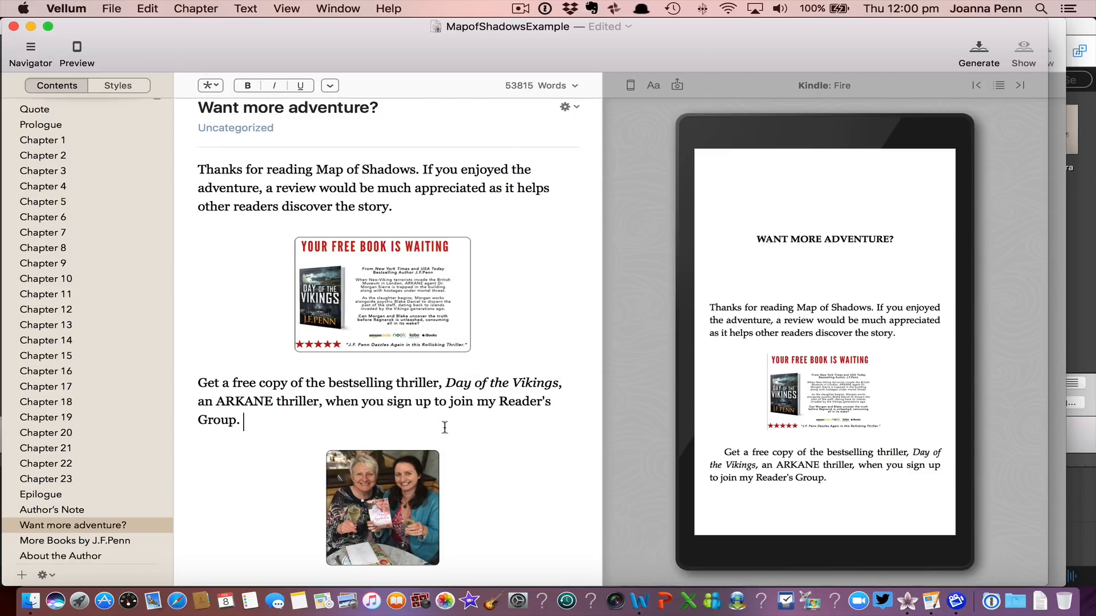
# - Check the photograph in the device preview and delete it from "Want more adventure?"
pyautogui.scroll(-2, 500, 439)
pyautogui.scroll(-2, 500, 440)
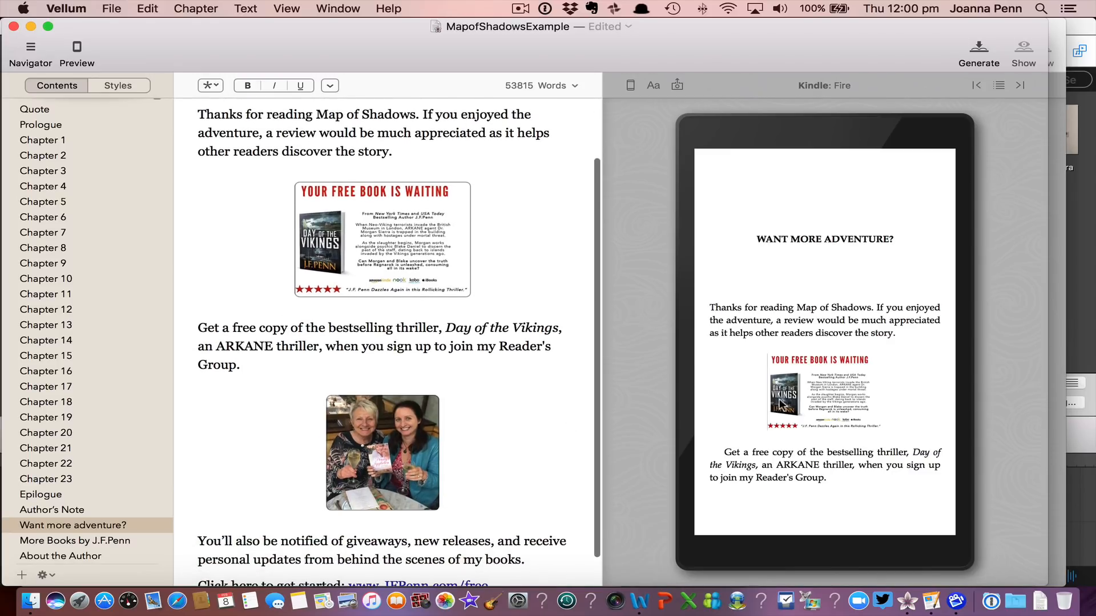
pyautogui.click(972, 344)
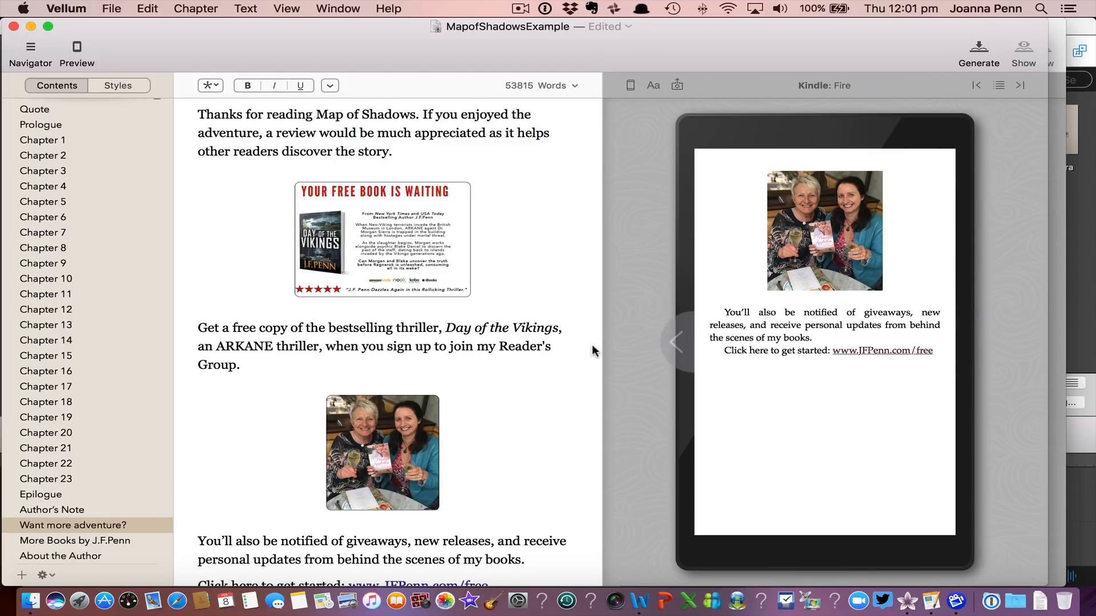
pyautogui.moveTo(480, 444)
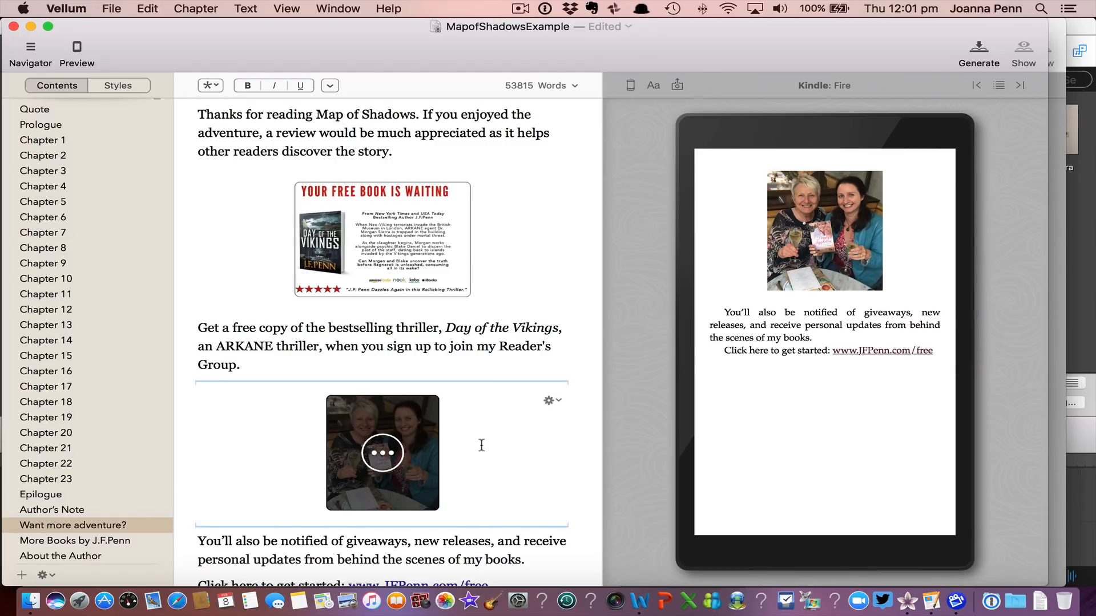
pyautogui.press('BackSpace')
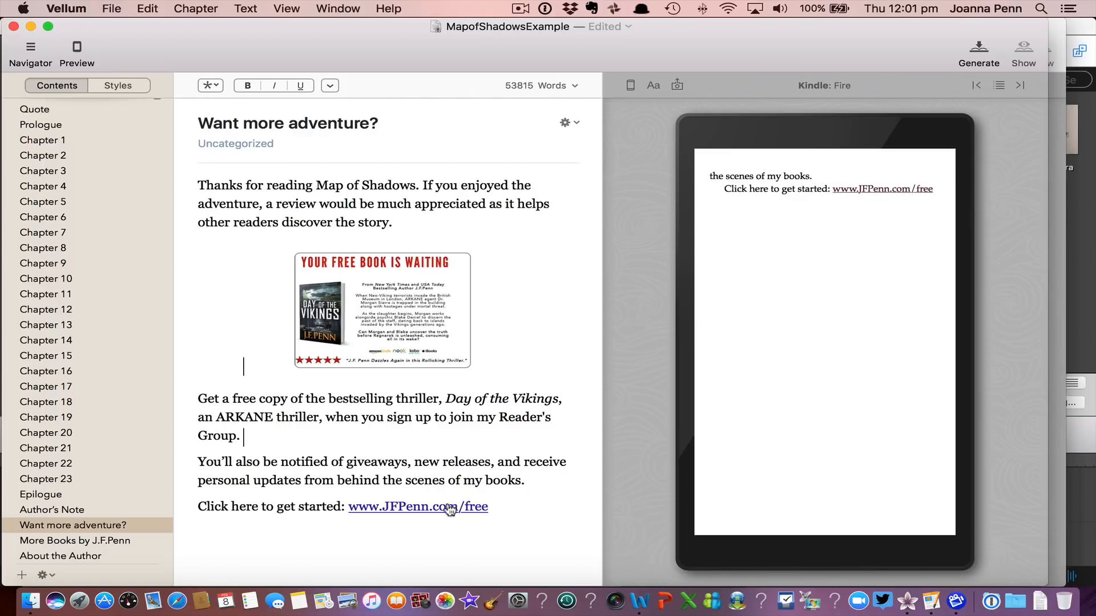
# - Review the "More Books by J.F.Penn" page, including the alignment options of its first block and the remaining book lists
pyautogui.click(110, 541)
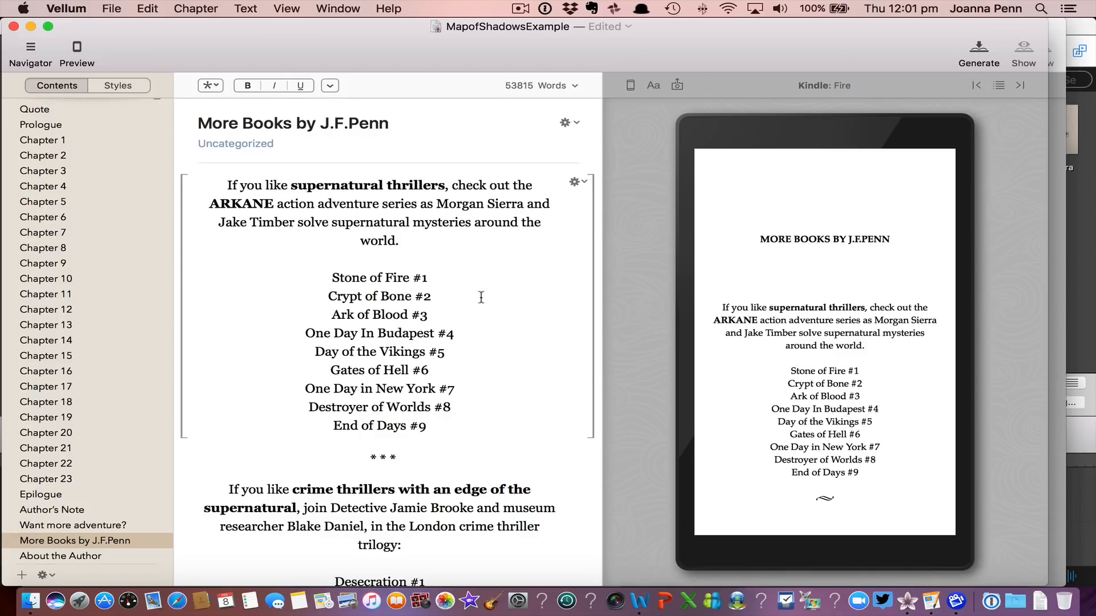
pyautogui.click(584, 183)
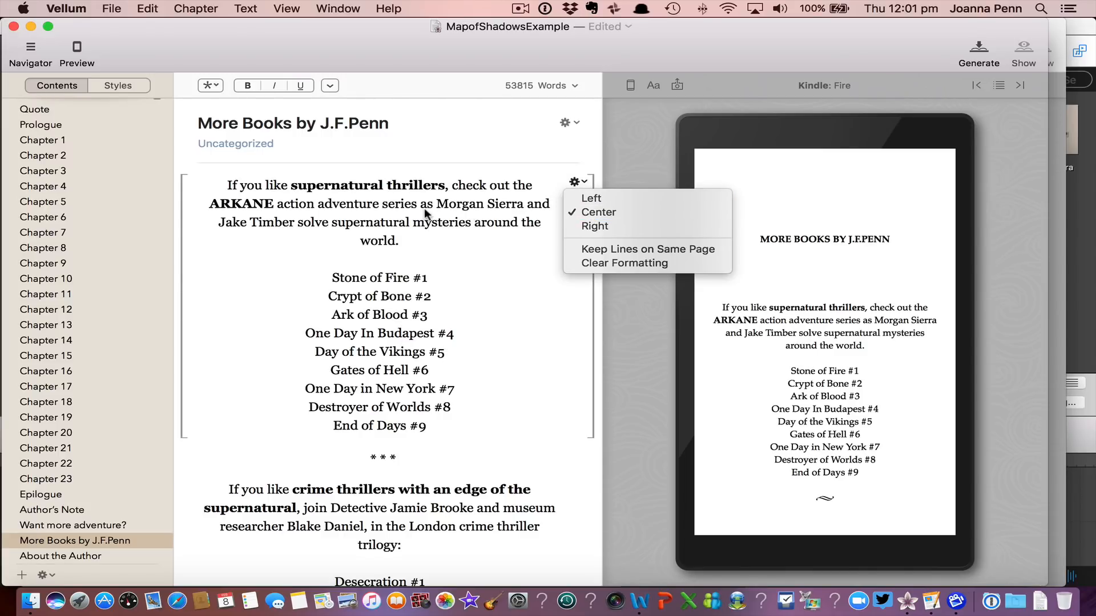
pyautogui.click(449, 227)
pyautogui.scroll(-7, 480, 379)
pyautogui.scroll(-6, 481, 379)
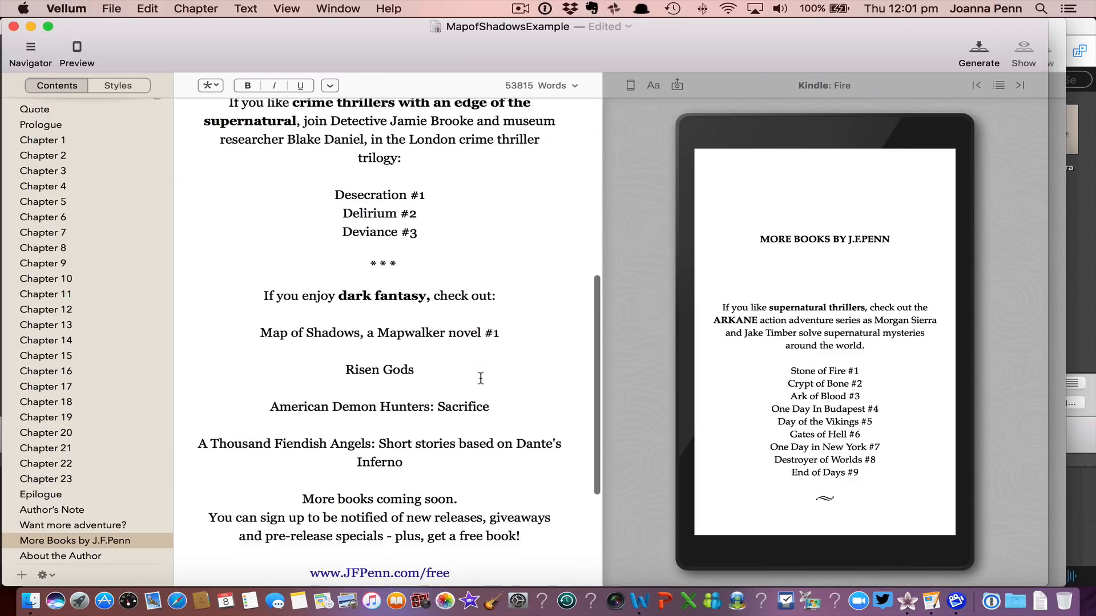
# - Examine the "About the Author" page, its social media display options for the print edition, and its next preview page
pyautogui.click(89, 557)
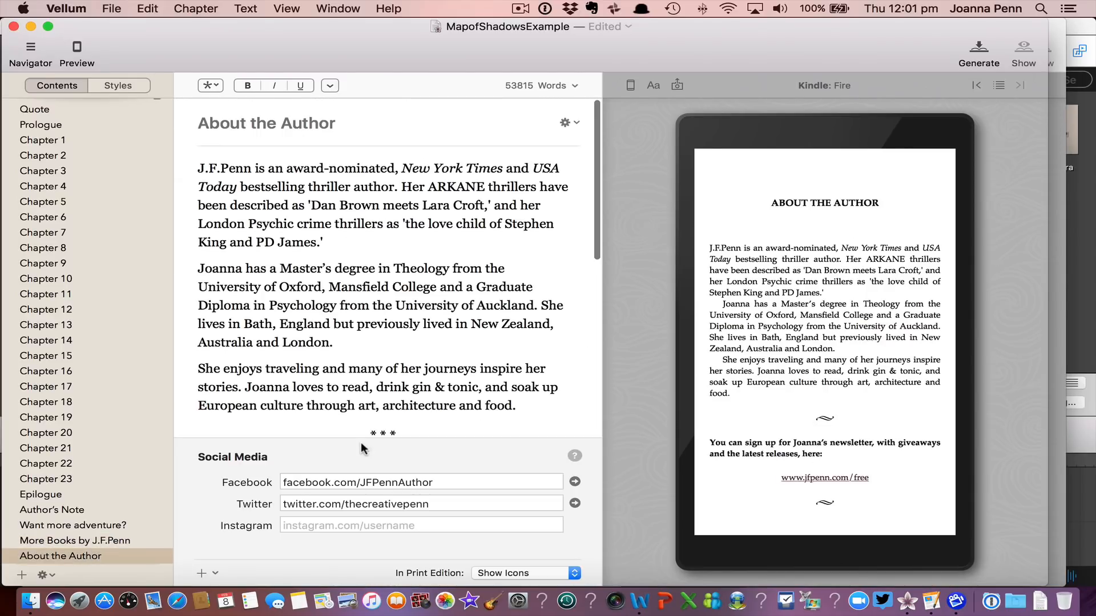
pyautogui.scroll(-2, 371, 407)
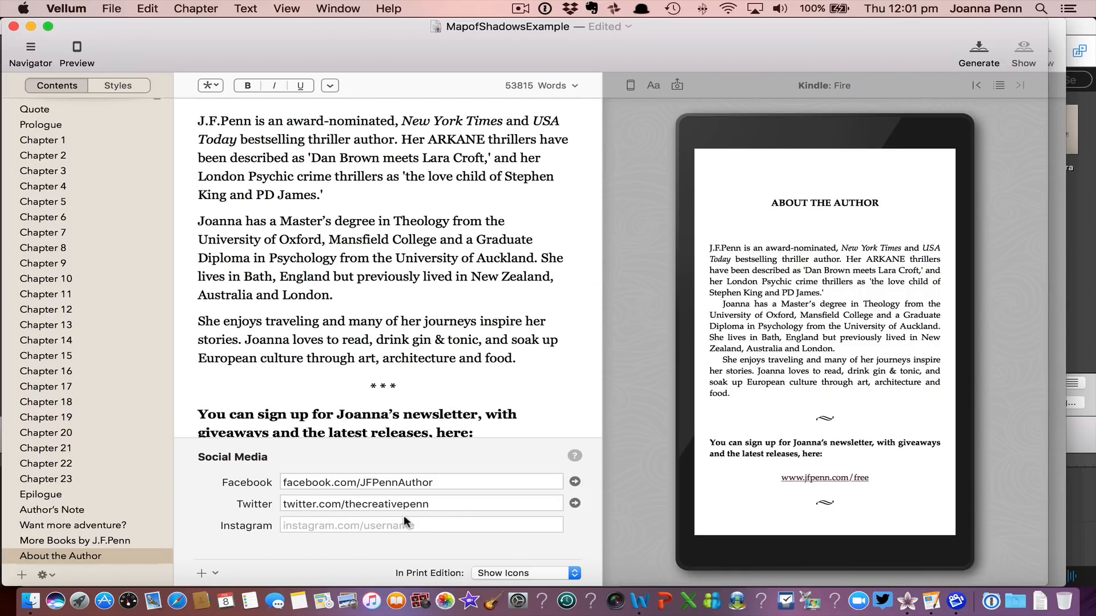
pyautogui.click(575, 574)
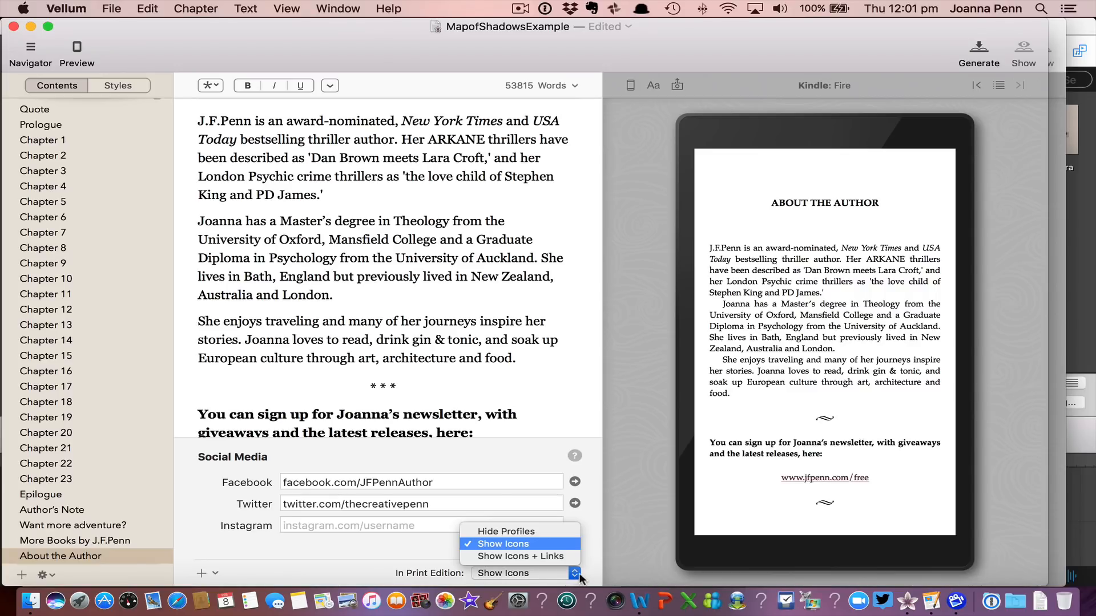
pyautogui.click(591, 573)
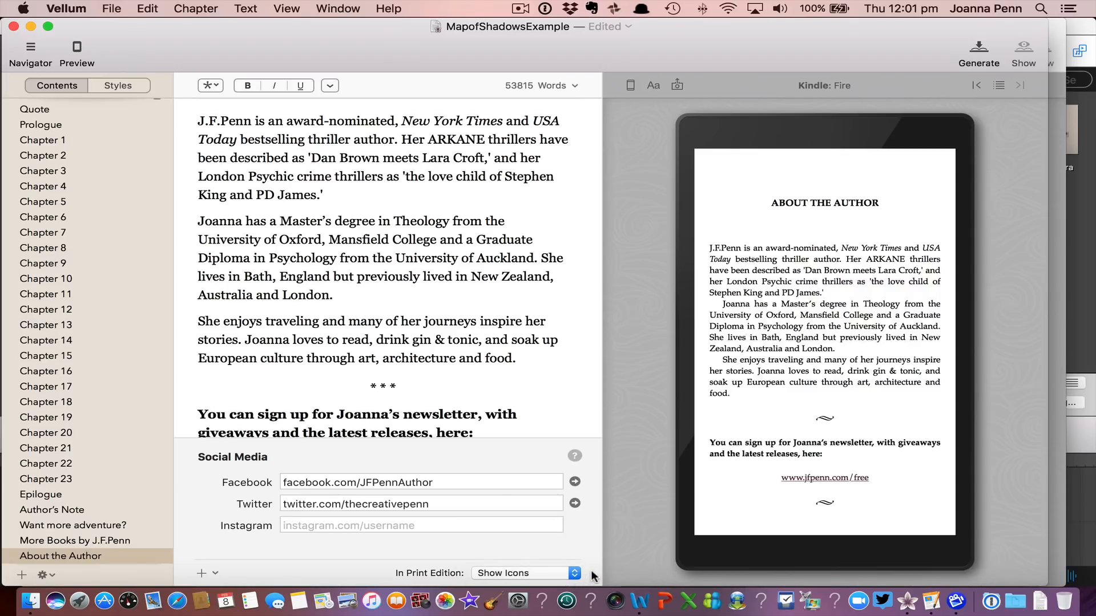
pyautogui.scroll(-1, 502, 428)
pyautogui.click(968, 344)
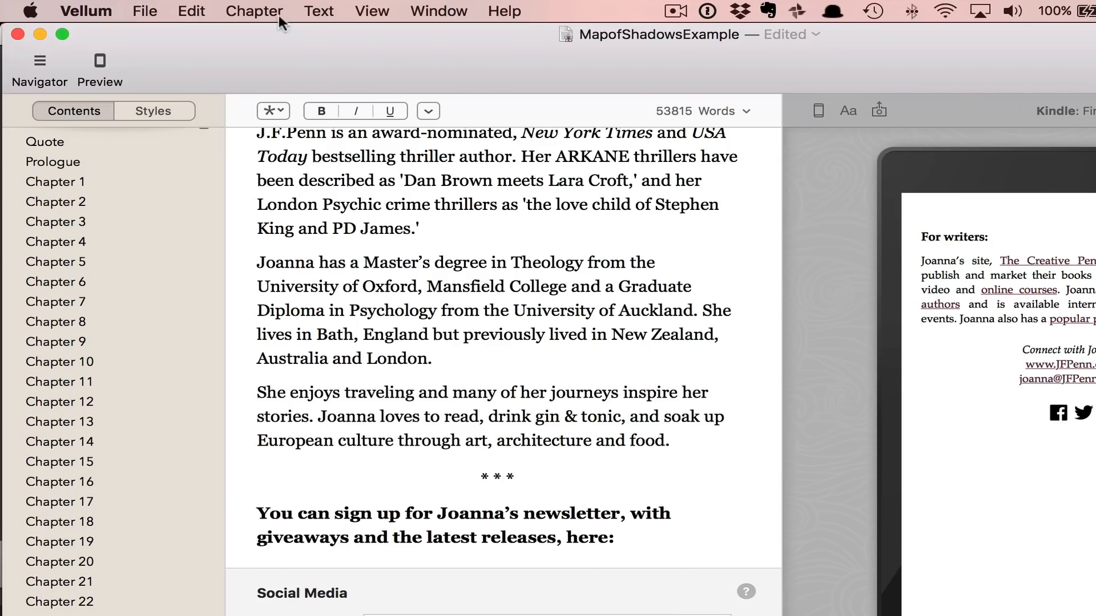
# - Import the HealthyWriter171117 Word manuscript as a new book and view its Part I page, "The Unhealthy Writer"
pyautogui.click(145, 12)
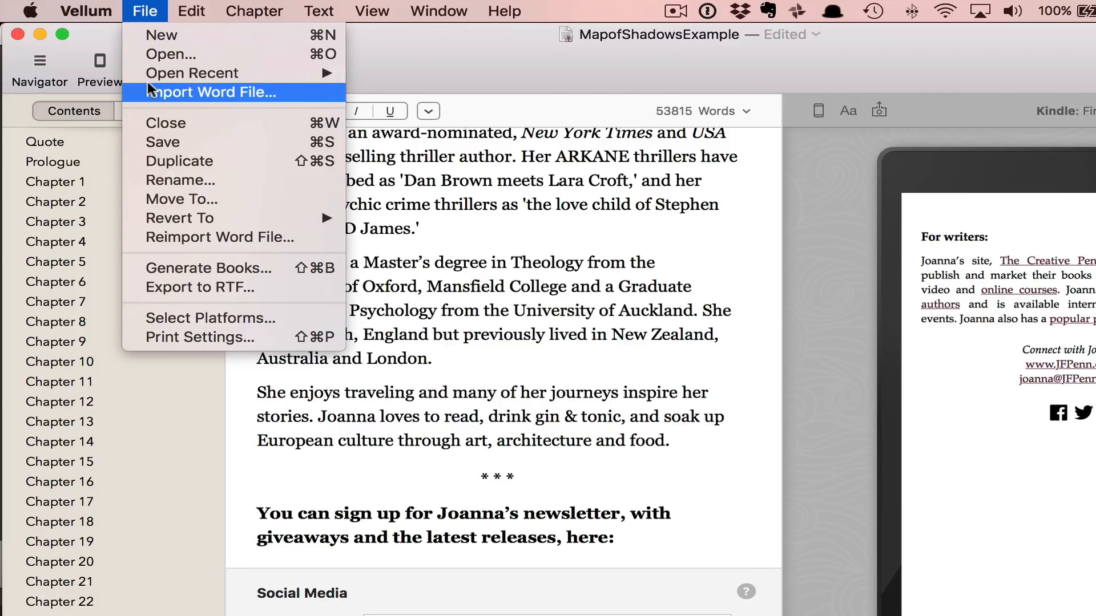
pyautogui.click(154, 91)
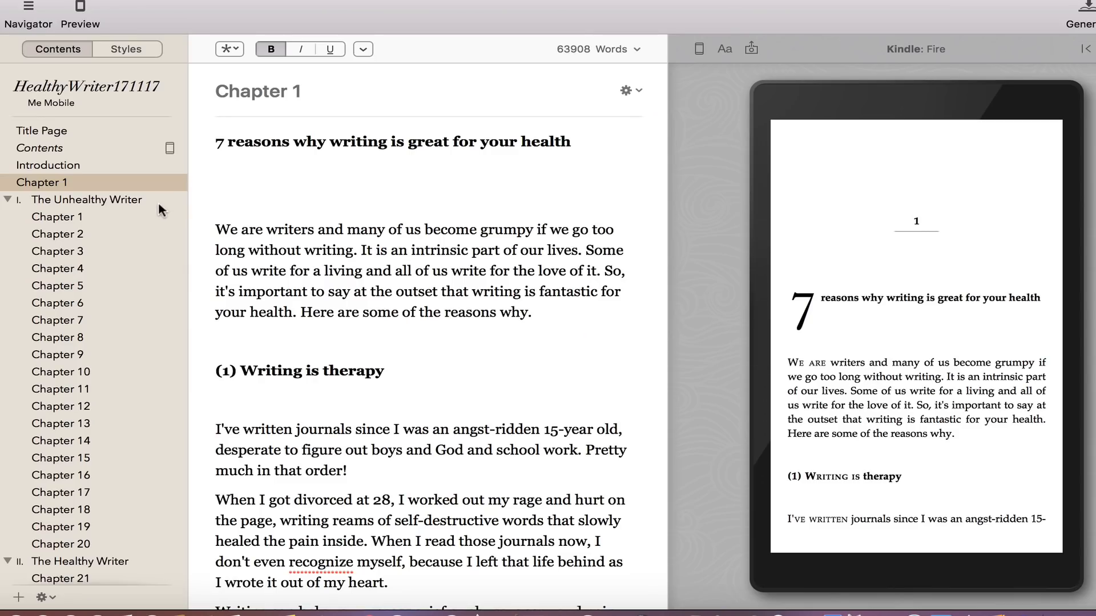
pyautogui.click(78, 203)
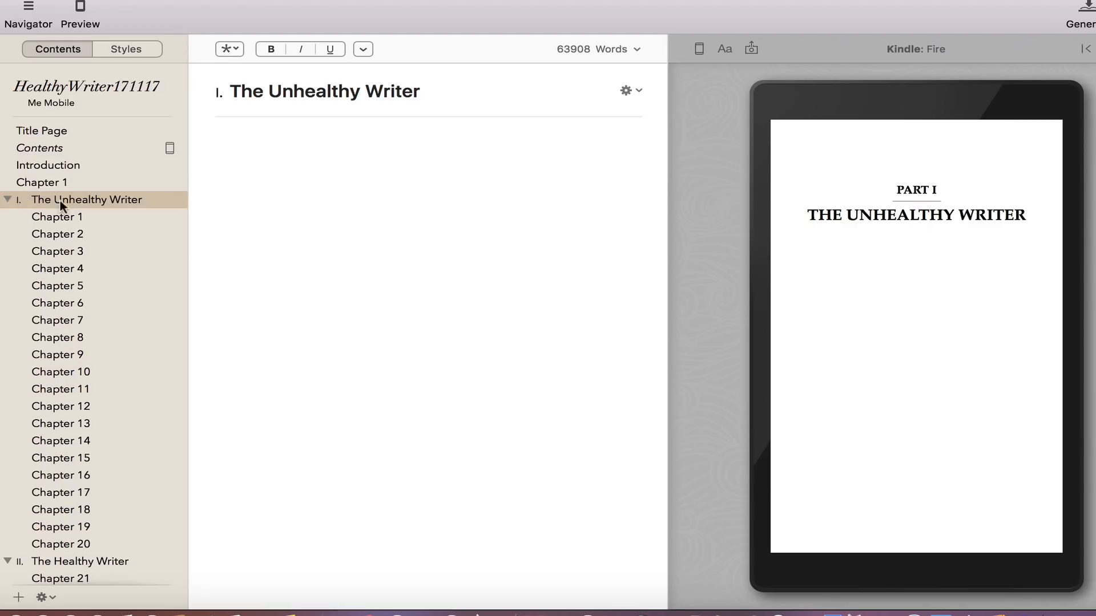
pyautogui.click(634, 97)
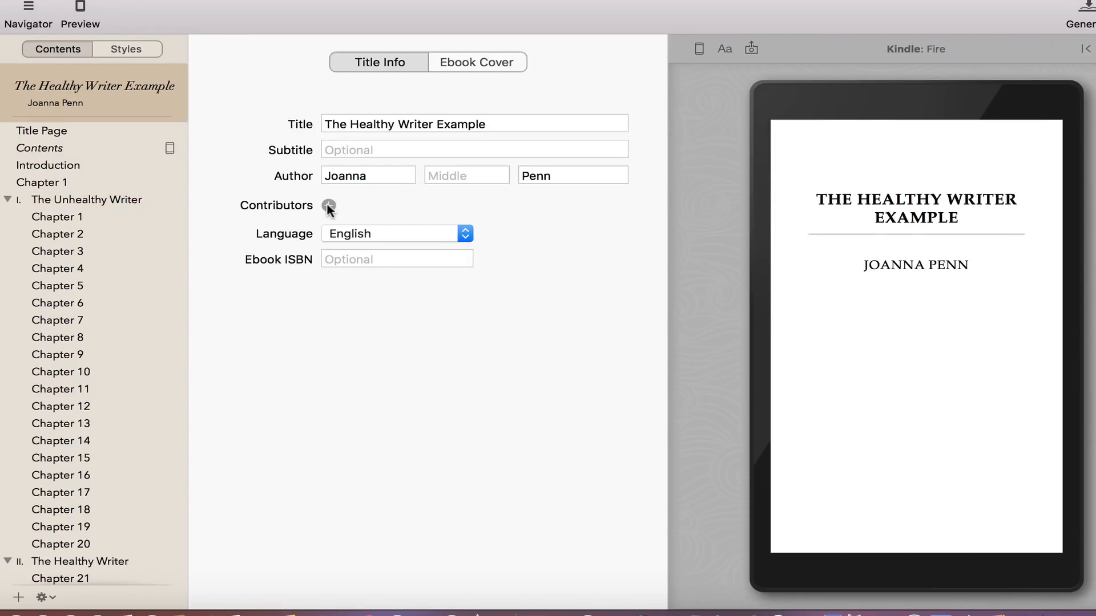
# - Add a contributor with the Author role to the title info and enter the co-author's first and last name
pyautogui.click(328, 205)
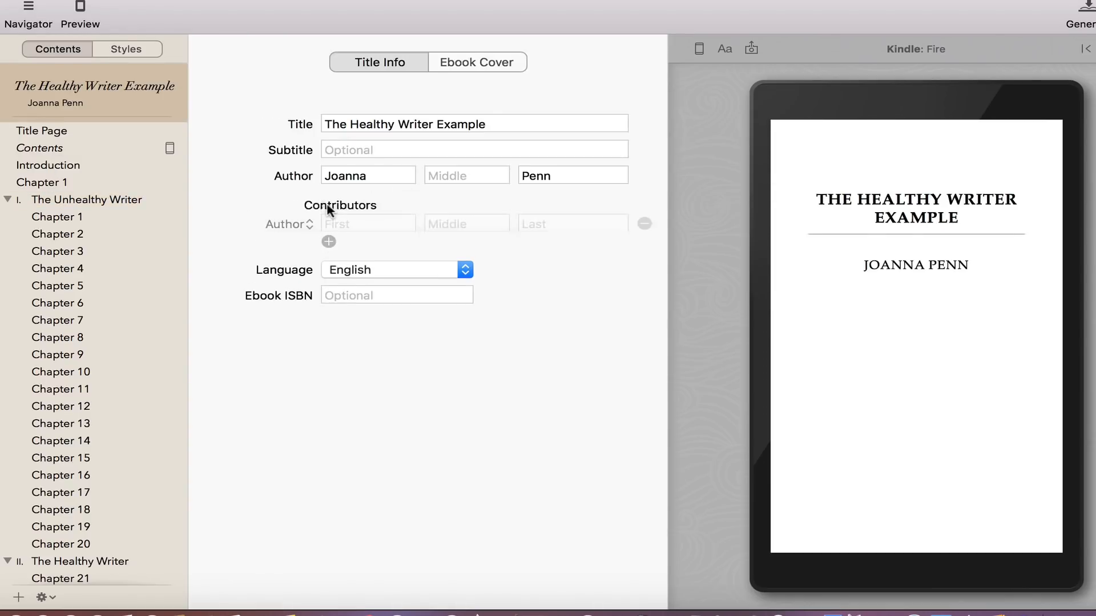
pyautogui.click(337, 227)
pyautogui.write('Euan')
pyautogui.press('Tab')
pyautogui.press('Tab')
pyautogui.write('Lawson')
pyautogui.press('Tab')
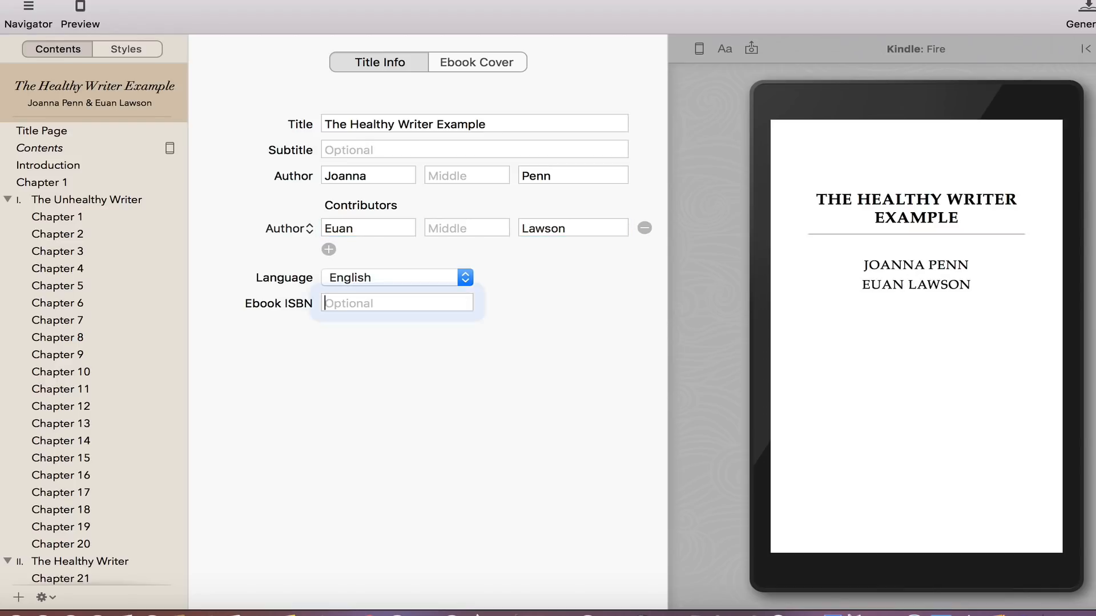
# - Add the title "Dr" before the contributor's first name
pyautogui.click(324, 228)
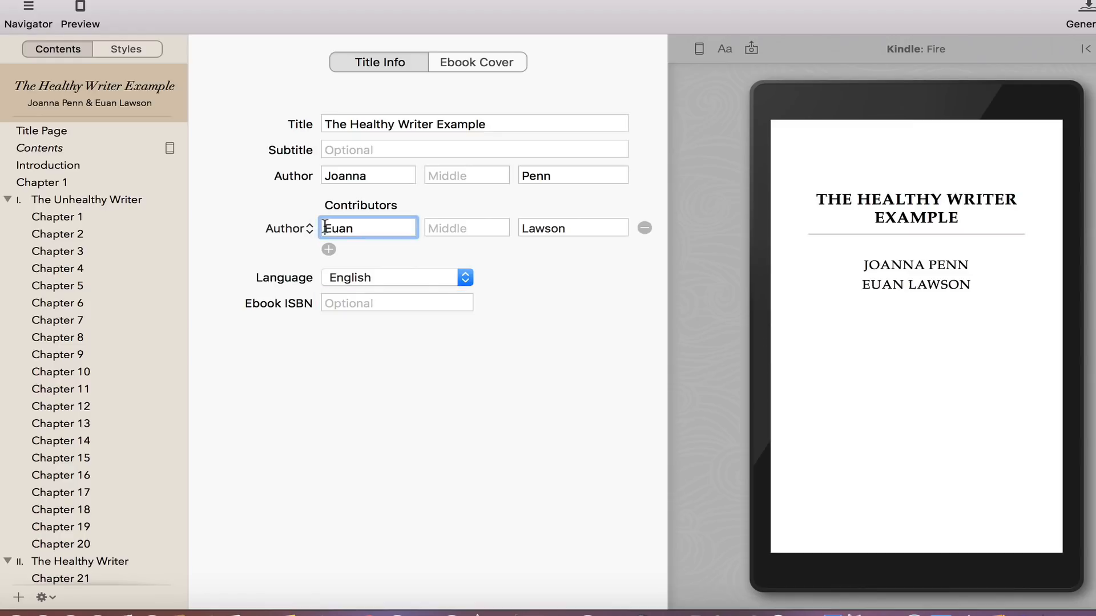
pyautogui.write('d')
pyautogui.press('BackSpace')
pyautogui.write('Dr')
pyautogui.press('Tab')
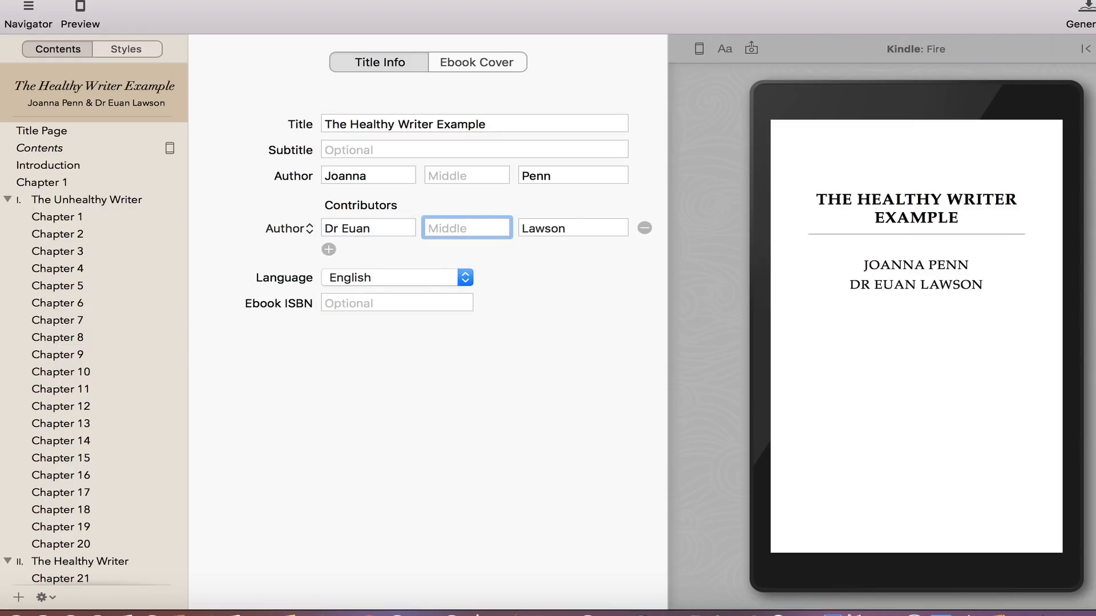
# - View the ebook cover, and check the alignment options of the opening quote in the Introduction
pyautogui.click(505, 61)
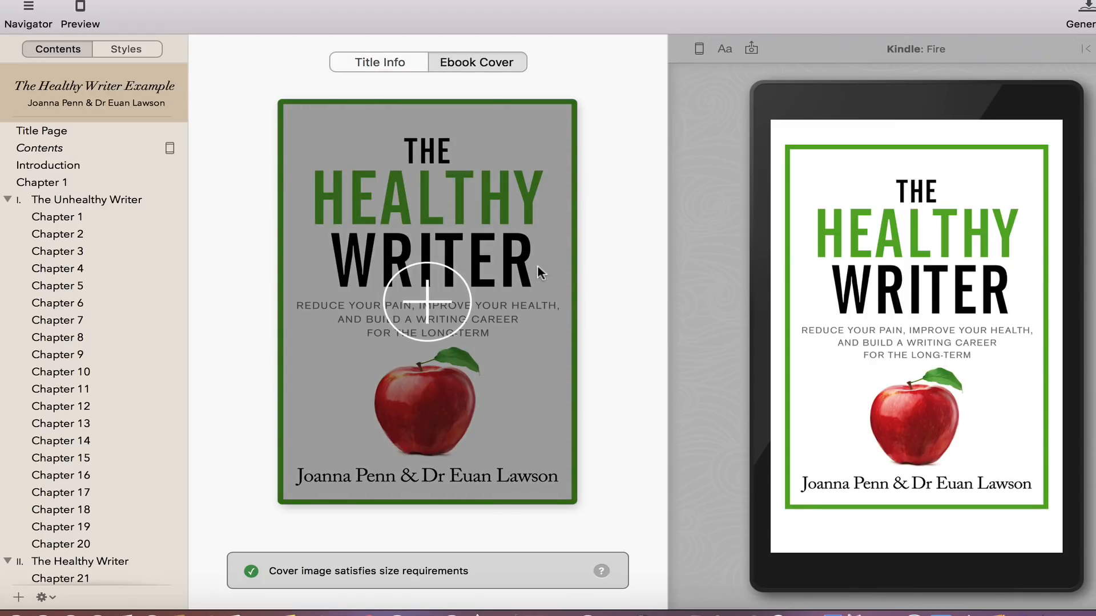
pyautogui.click(57, 166)
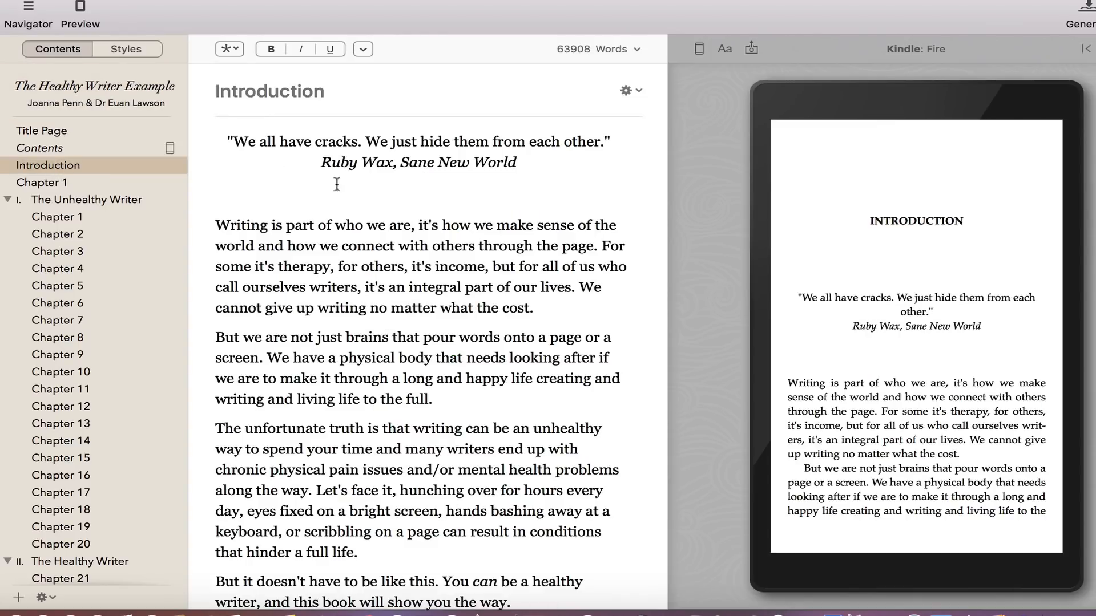
pyautogui.click(508, 164)
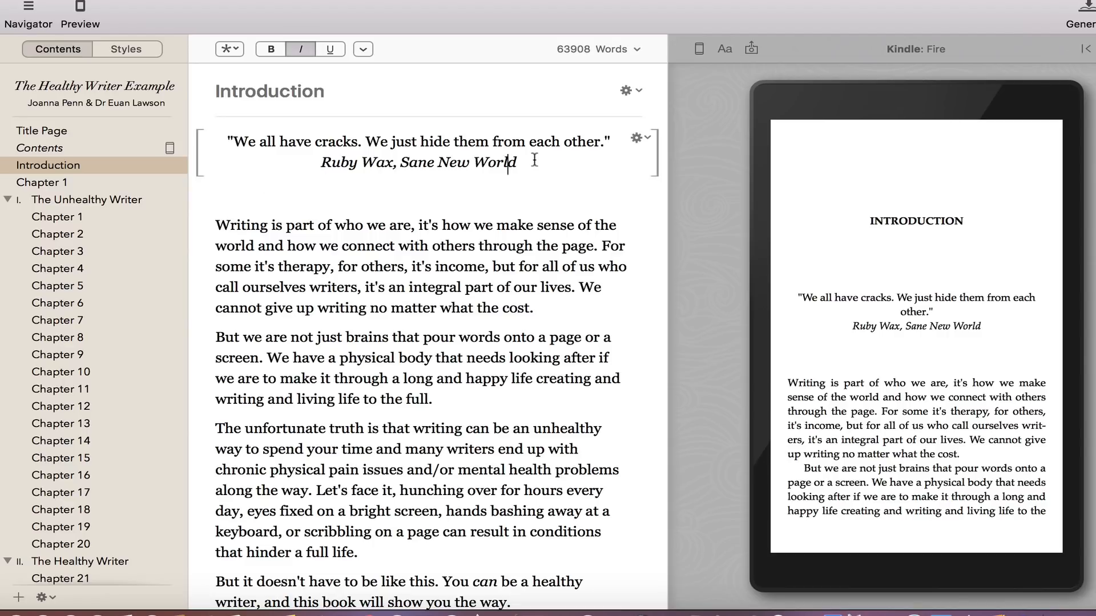
pyautogui.click(645, 138)
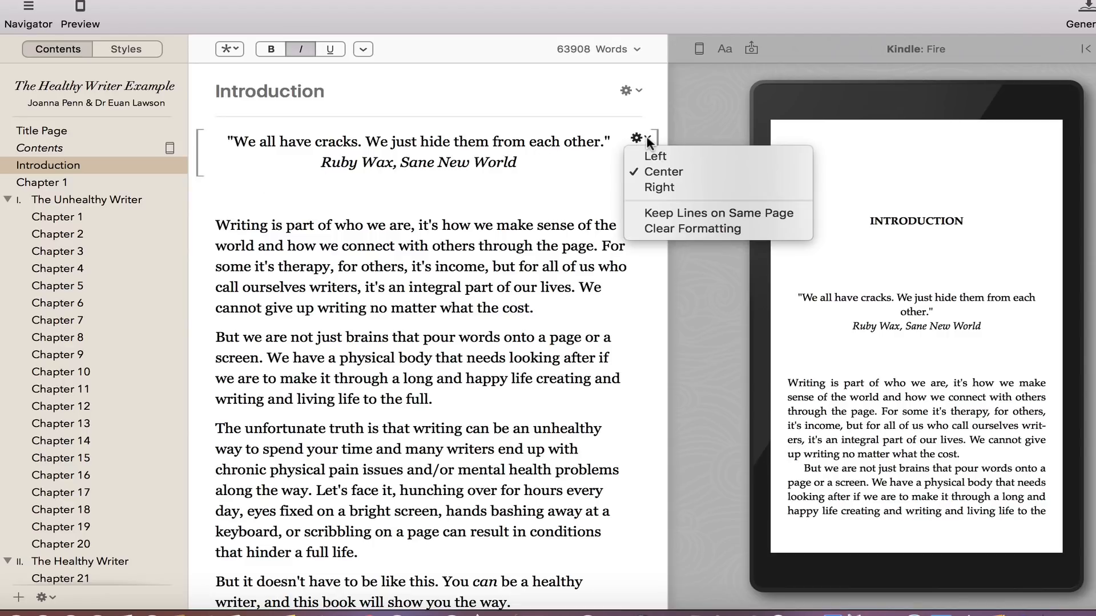
pyautogui.click(599, 153)
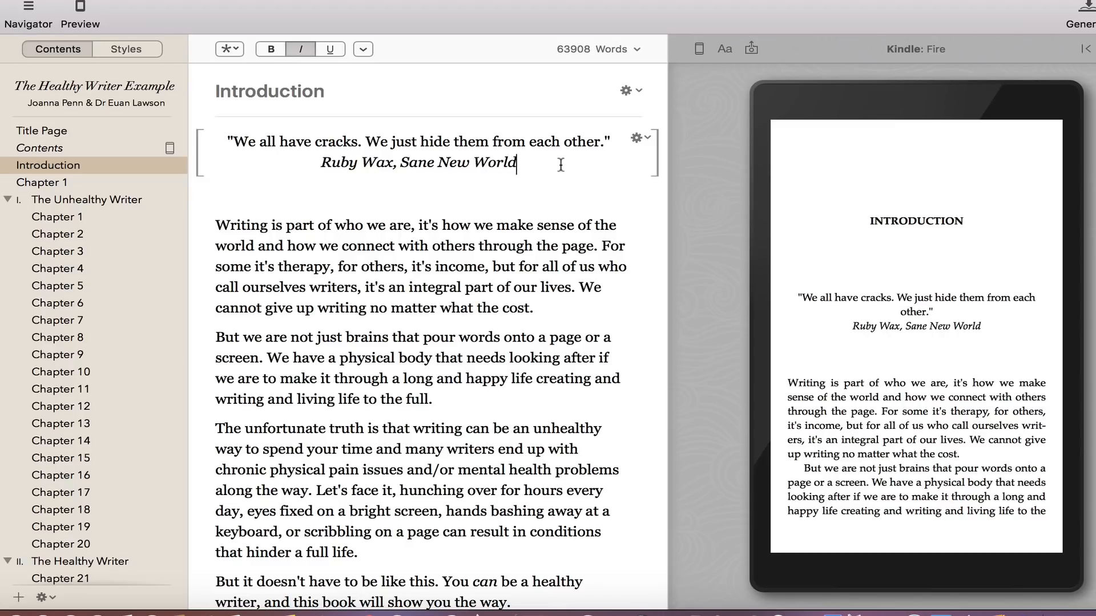
# - Format the Introduction's opening quote and attribution as a block quotation and remove the blank line below it
pyautogui.moveTo(564, 164); pyautogui.dragTo(212, 135)
pyautogui.click(229, 50)
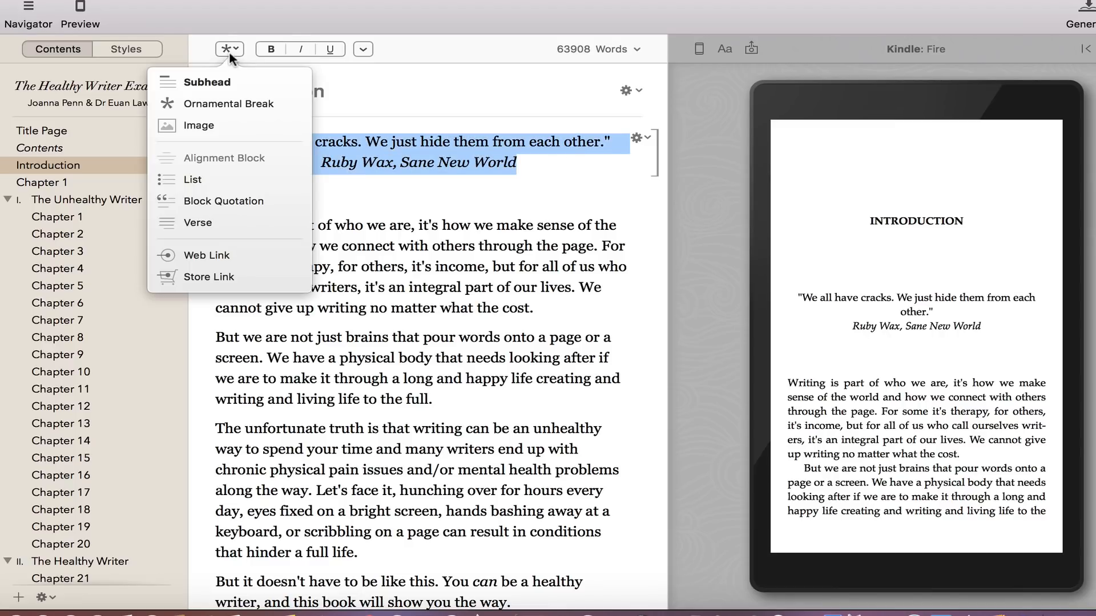
pyautogui.click(209, 201)
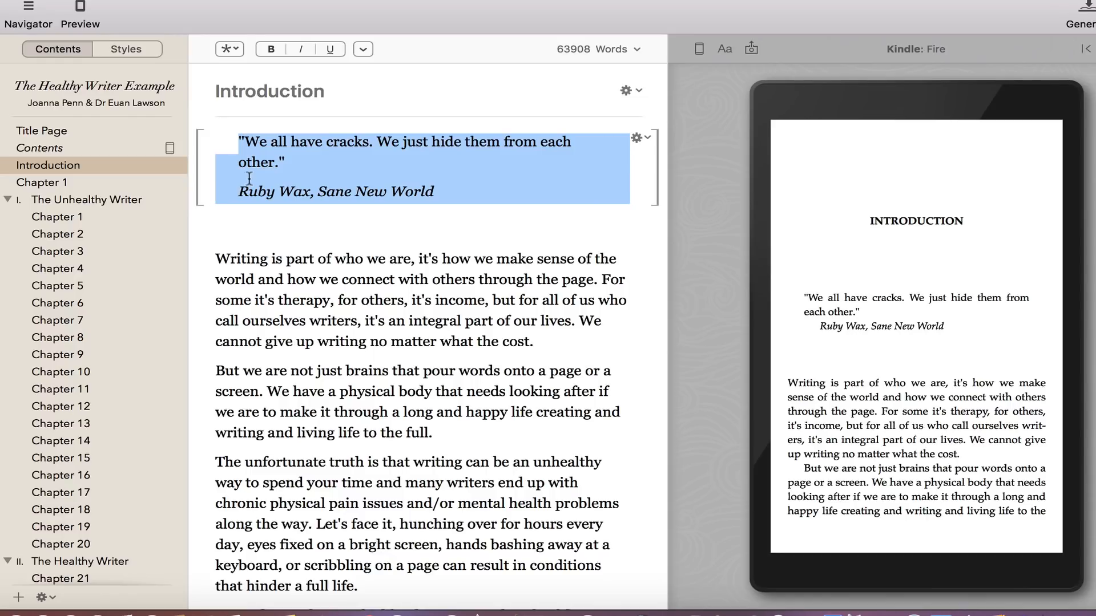
pyautogui.click(215, 259)
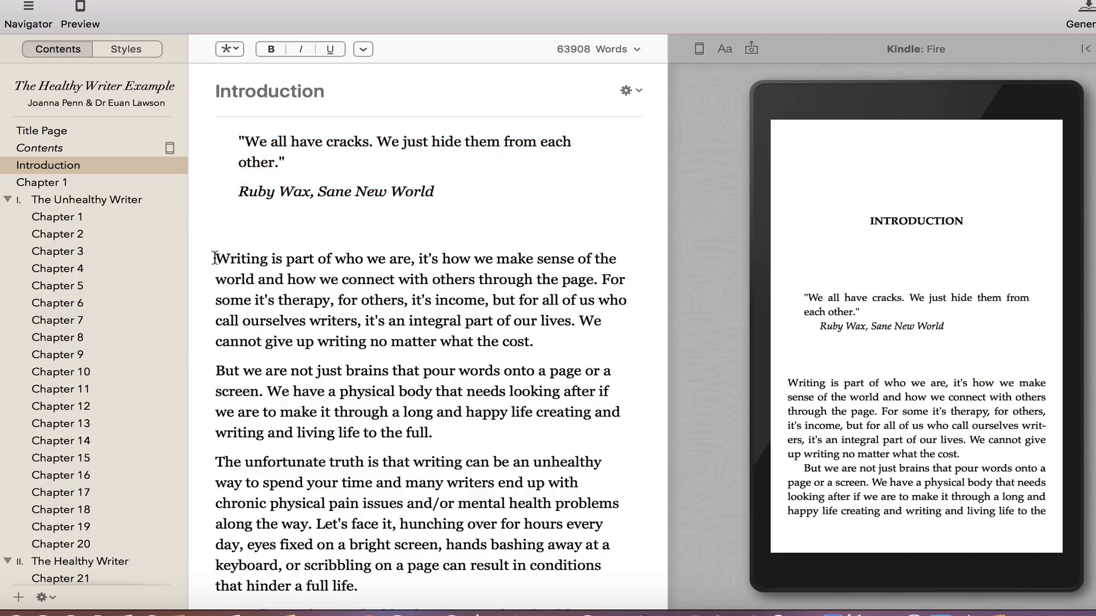
pyautogui.press('BackSpace')
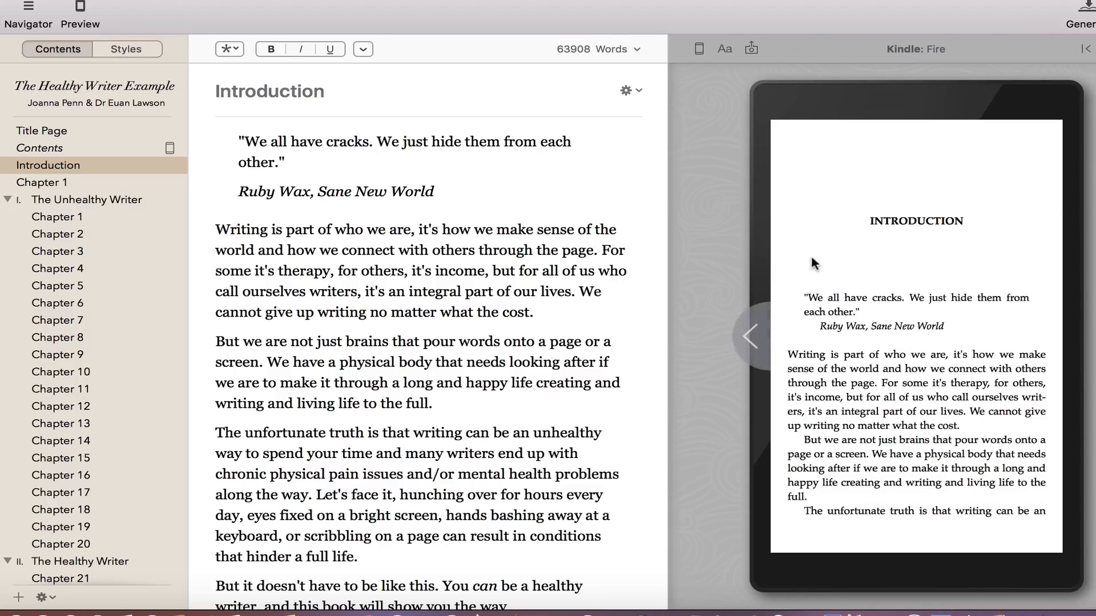
# - Insert an ornamental break on the blank line after "this book will show you the way." in the Introduction
pyautogui.scroll(-7, 500, 307)
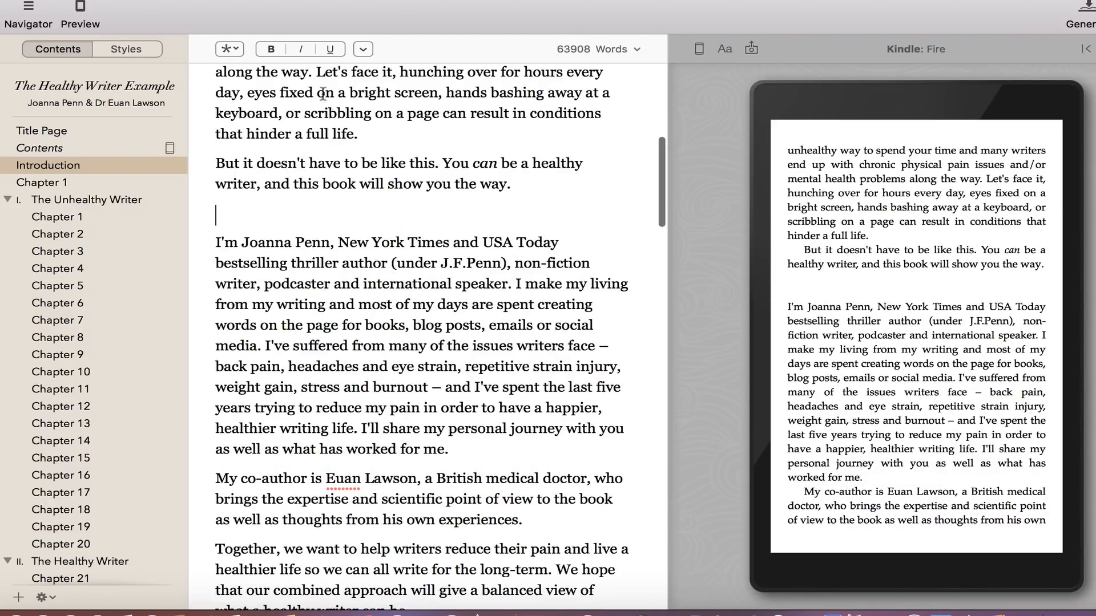
pyautogui.click(239, 50)
pyautogui.click(220, 104)
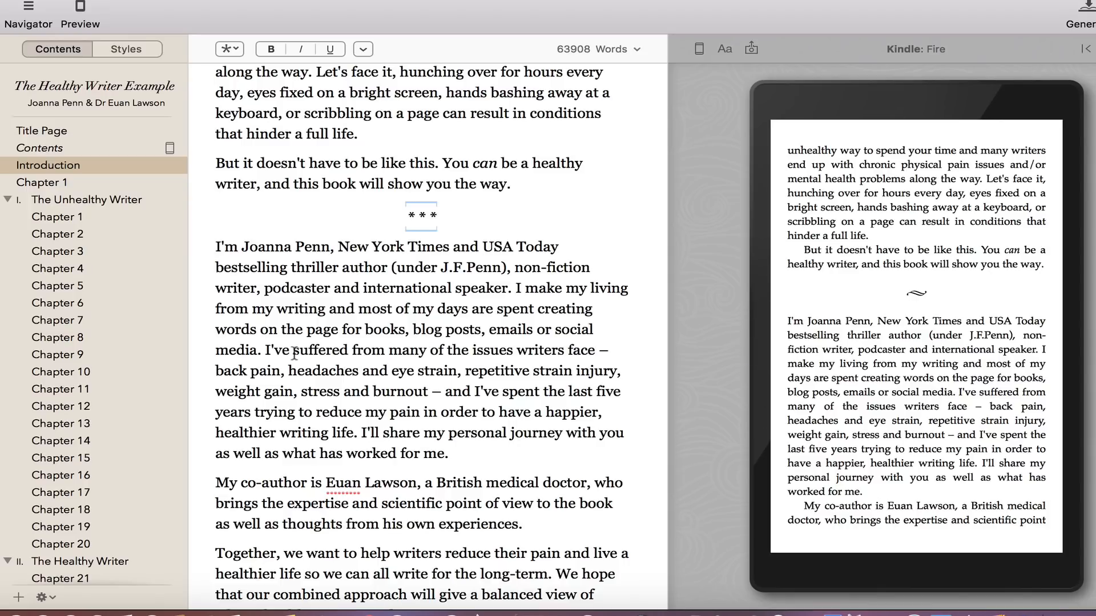
# - Split the author's introductory paragraph into two before "I've suffered from many of the issues writers face"
pyautogui.click(265, 350)
pyautogui.press('Return')
pyautogui.scroll(2, 440, 338)
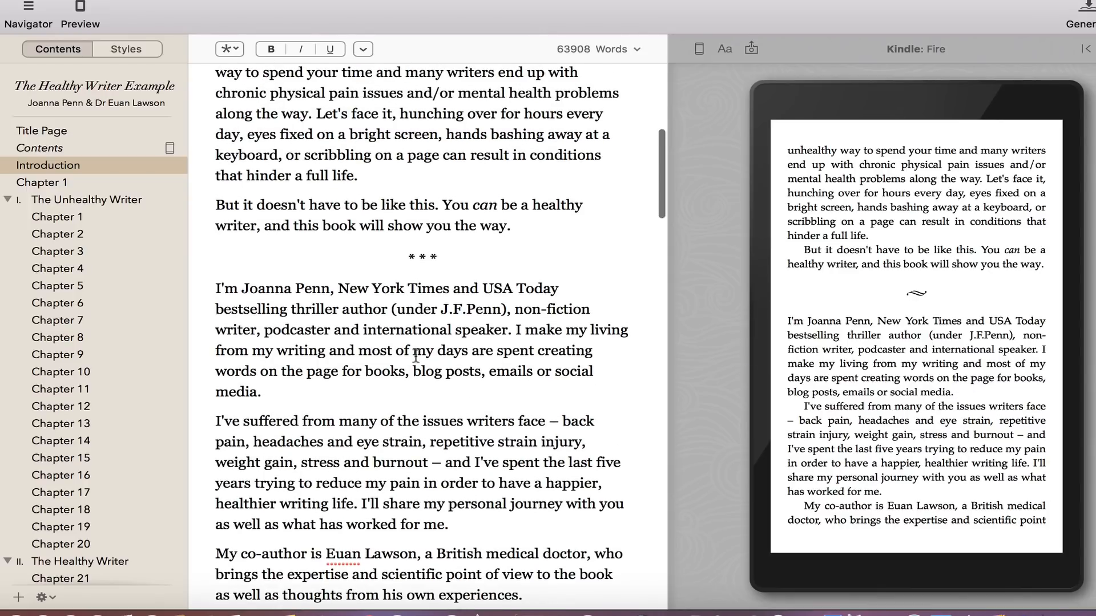
# - Remove the blank lines above and below the Disclaimer paragraph in the Introduction
pyautogui.click(1064, 341)
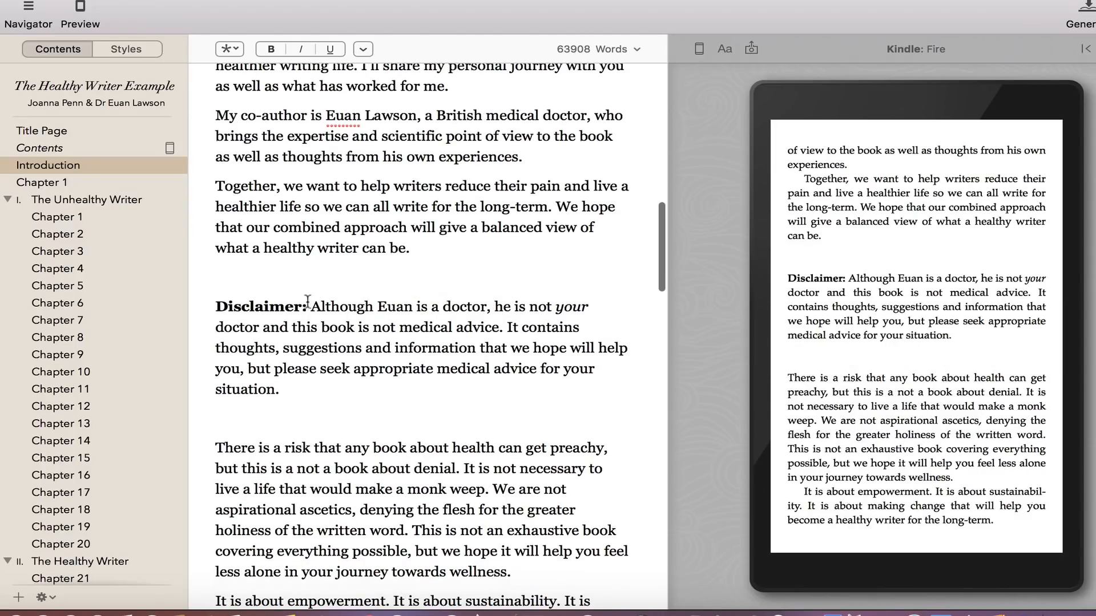
pyautogui.click(329, 276)
pyautogui.press('BackSpace')
pyautogui.click(283, 384)
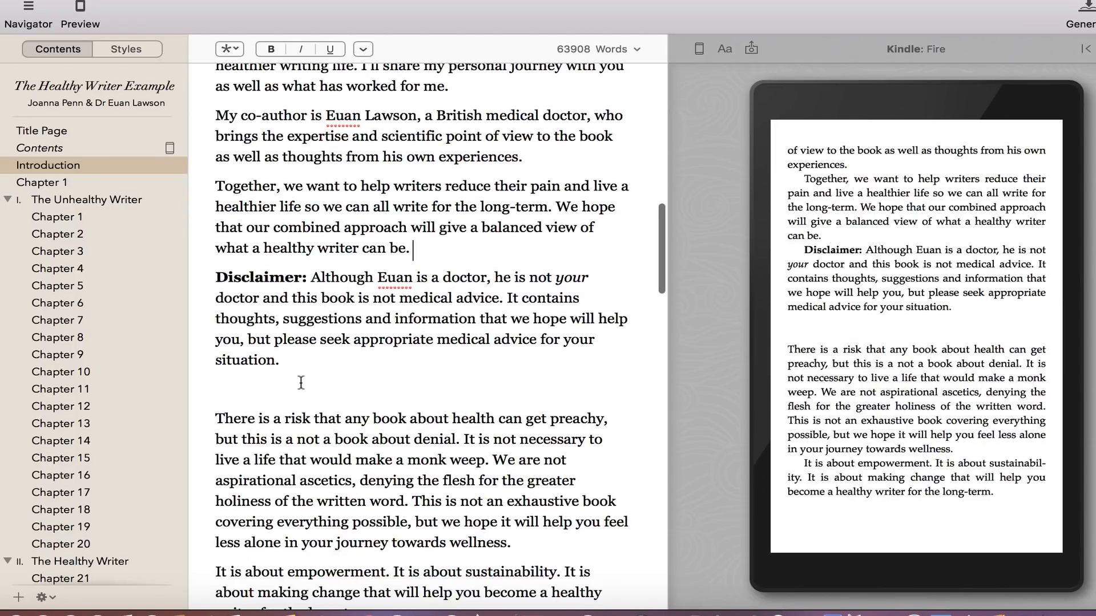
pyautogui.press('BackSpace')
# - Format the Disclaimer paragraph in the Introduction as a centred alignment block
pyautogui.moveTo(284, 361); pyautogui.dragTo(204, 282)
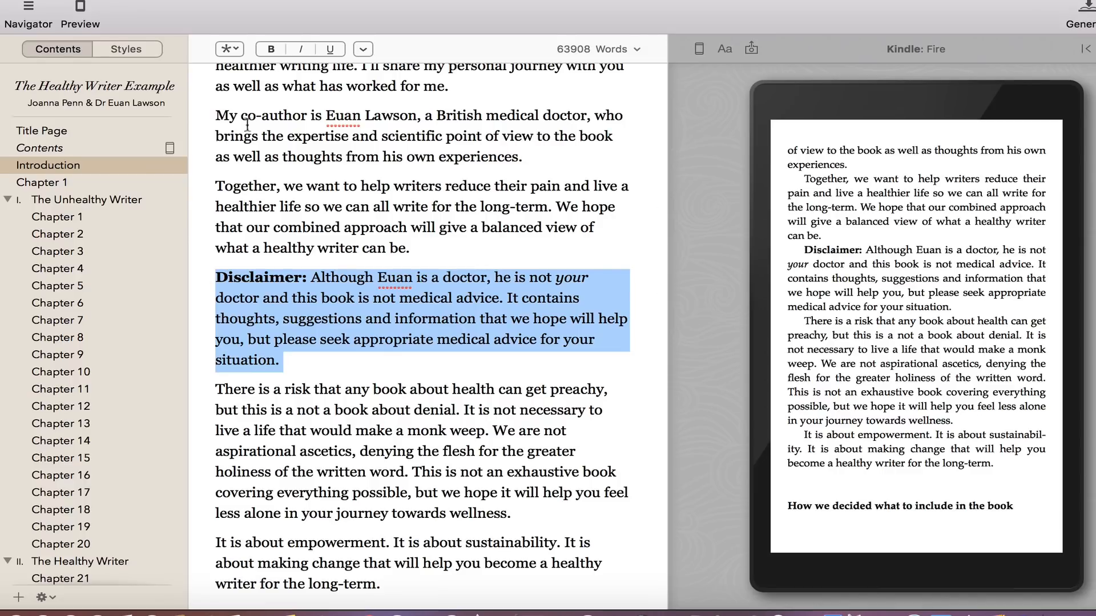
pyautogui.click(229, 49)
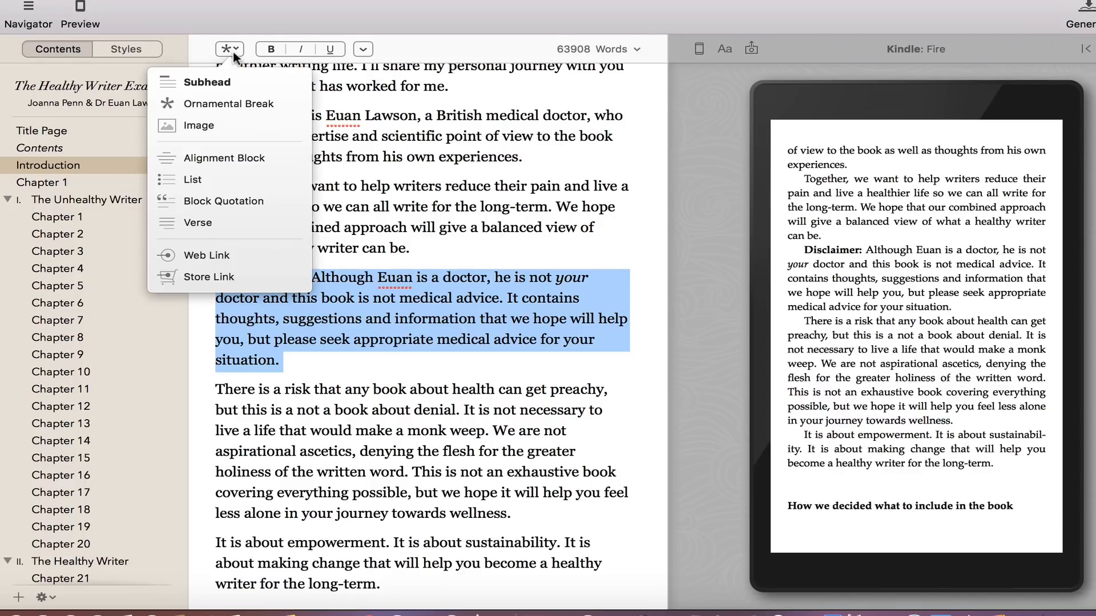
pyautogui.click(230, 156)
pyautogui.scroll(1, 230, 154)
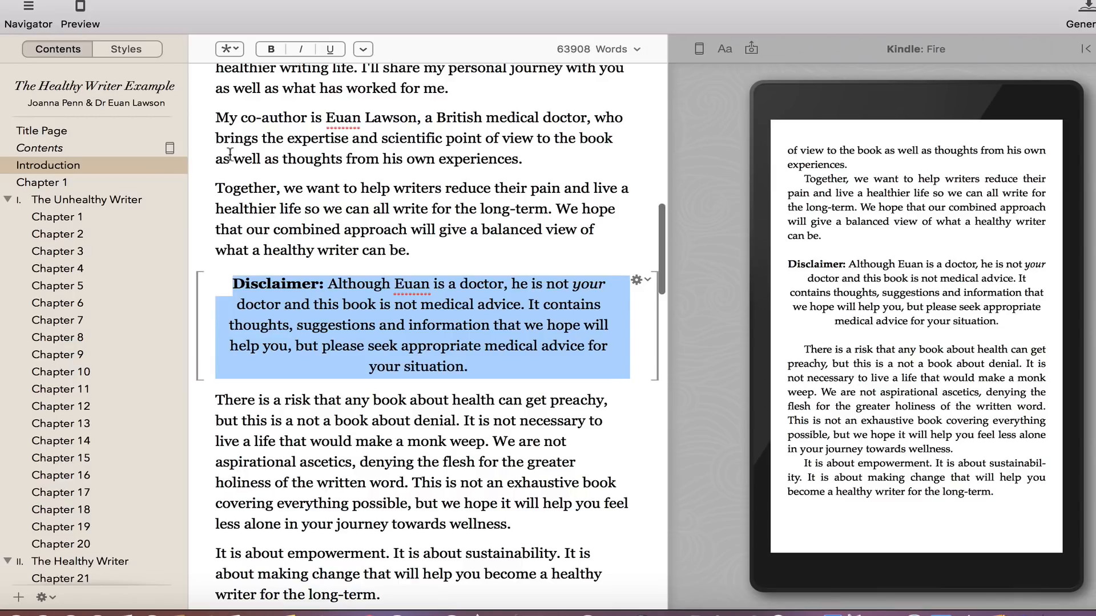
pyautogui.scroll(-2, 393, 336)
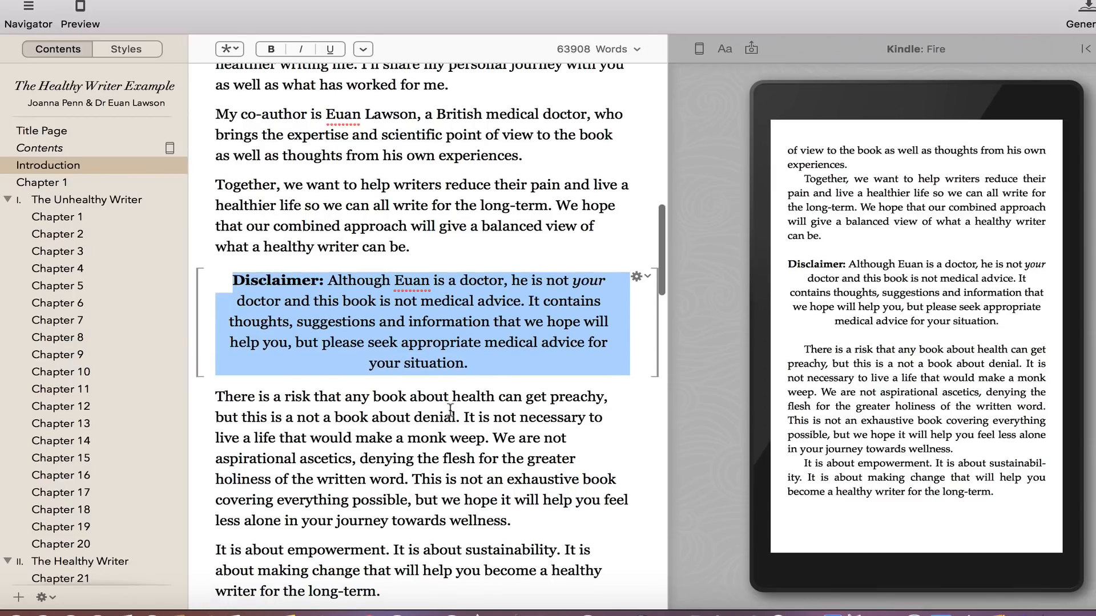
pyautogui.click(450, 410)
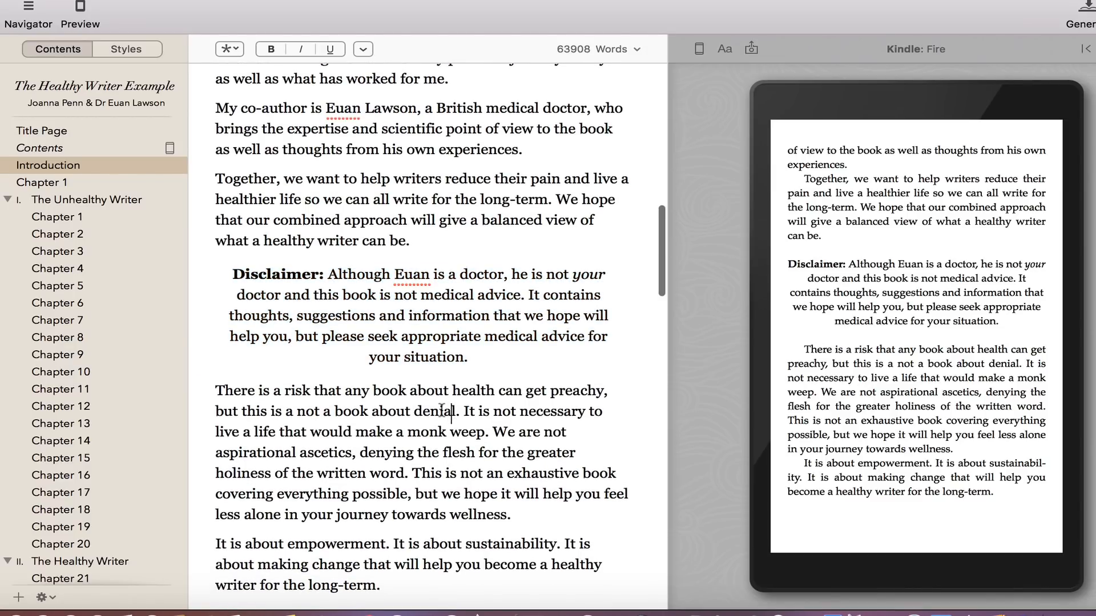
# - Split the paragraph before "It is about making change" and make "It is about empowerment. It is about sustainability." bold
pyautogui.scroll(-5, 437, 408)
pyautogui.scroll(-2, 433, 408)
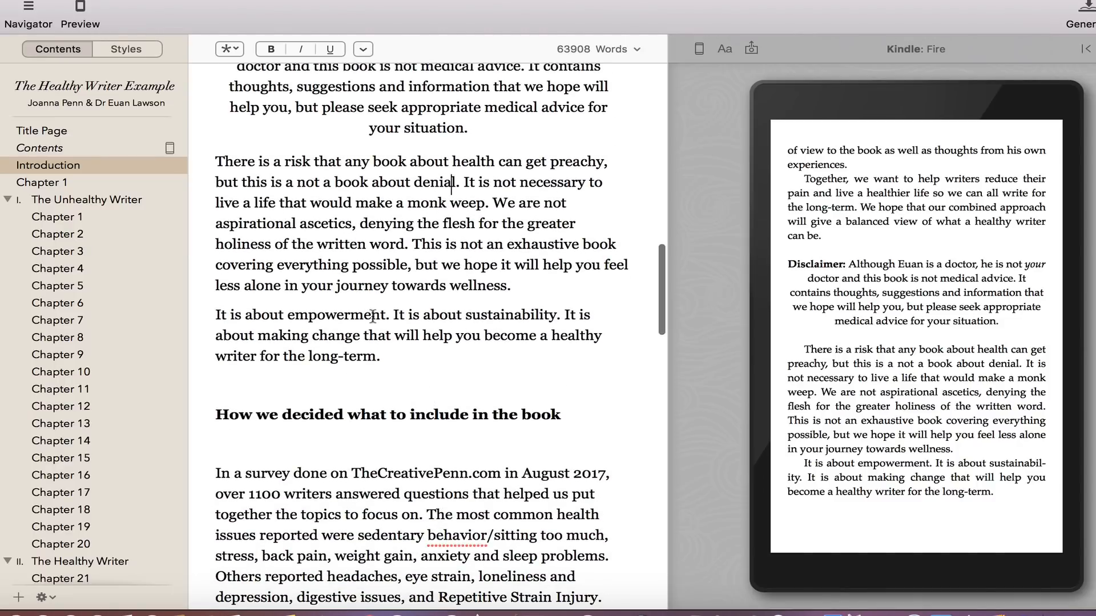
pyautogui.click(566, 315)
pyautogui.press('Return')
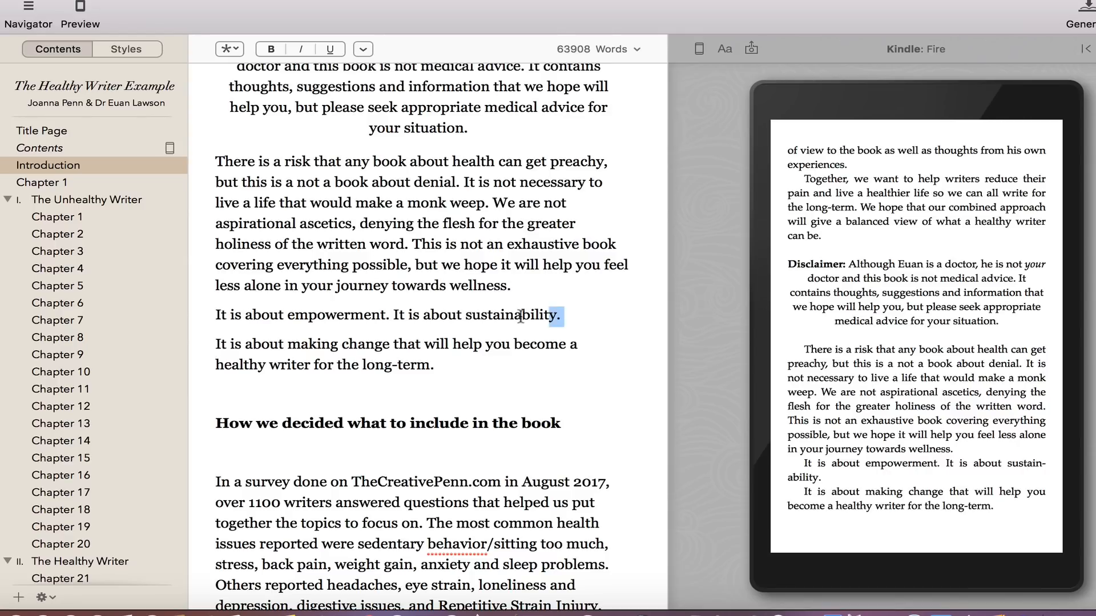
pyautogui.moveTo(562, 315); pyautogui.dragTo(201, 320)
pyautogui.click(272, 48)
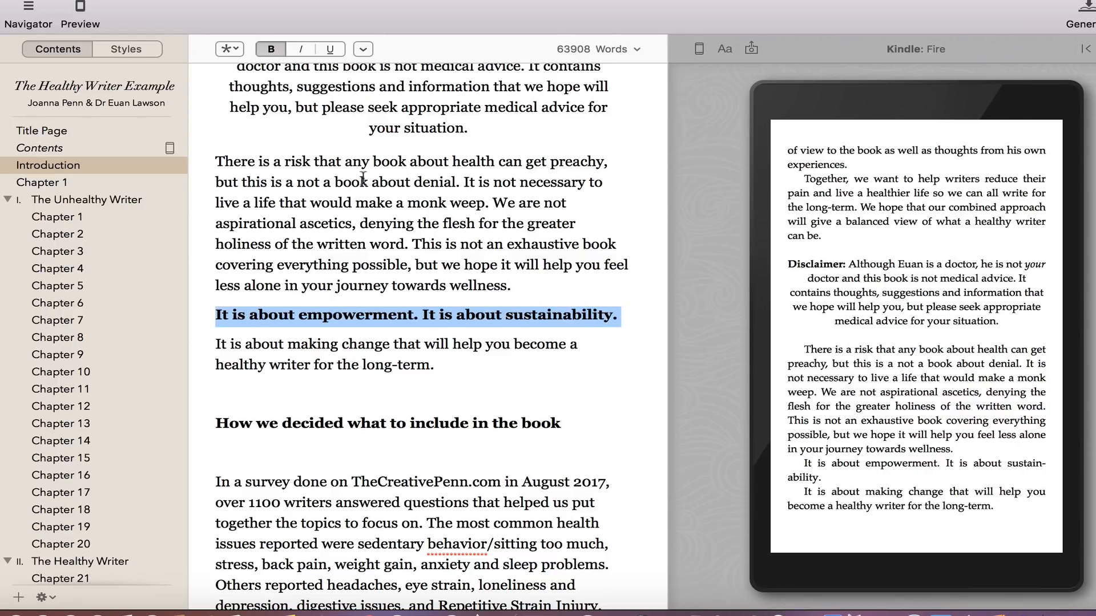
# - Remove the blank lines around "How we decided what to include in the book", convert it to a subhead and check it in the preview
pyautogui.click(417, 386)
pyautogui.press('BackSpace')
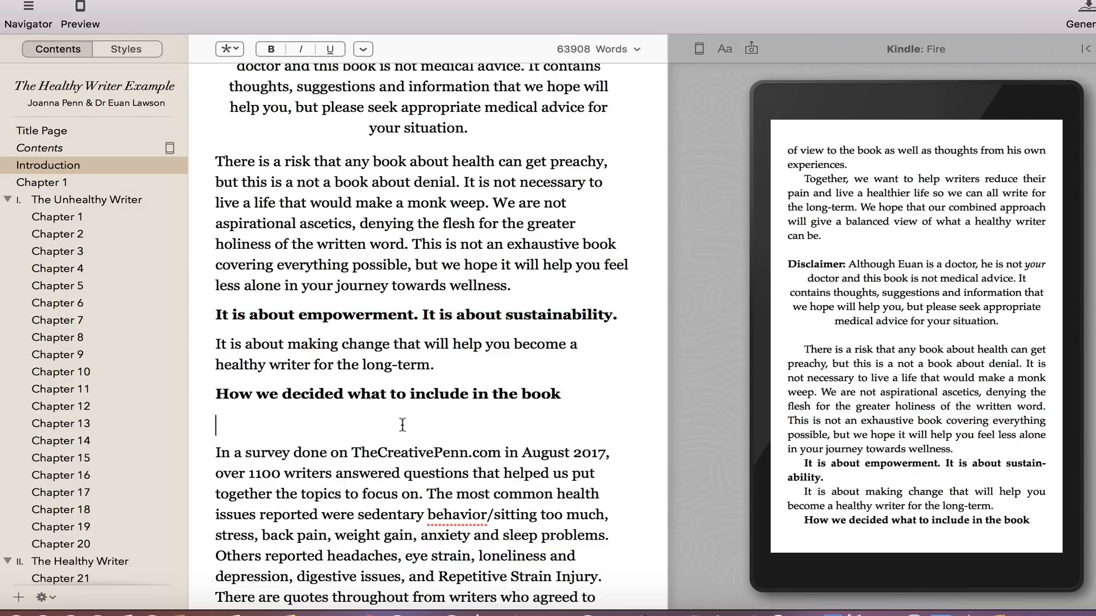
pyautogui.click(404, 422)
pyautogui.press('BackSpace')
pyautogui.moveTo(576, 396); pyautogui.dragTo(212, 394)
pyautogui.click(229, 48)
pyautogui.click(227, 82)
pyautogui.click(479, 224)
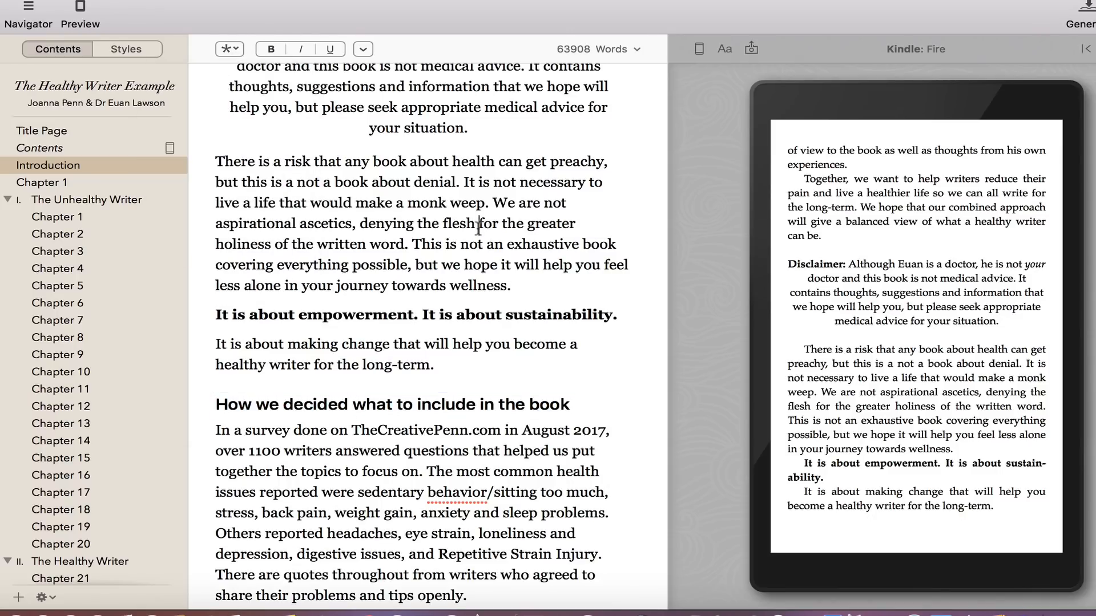
pyautogui.click(1082, 342)
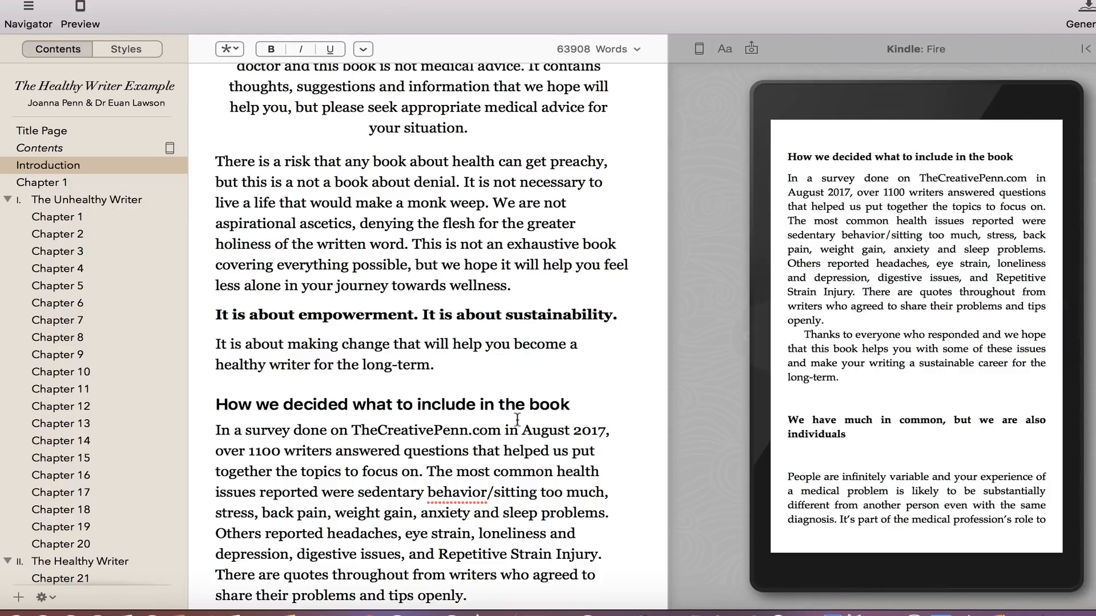
# - Convert "We have much in common, but we are also individuals" to a subhead without blank lines around it, and review the section
pyautogui.scroll(-3, 516, 422)
pyautogui.scroll(-8, 517, 422)
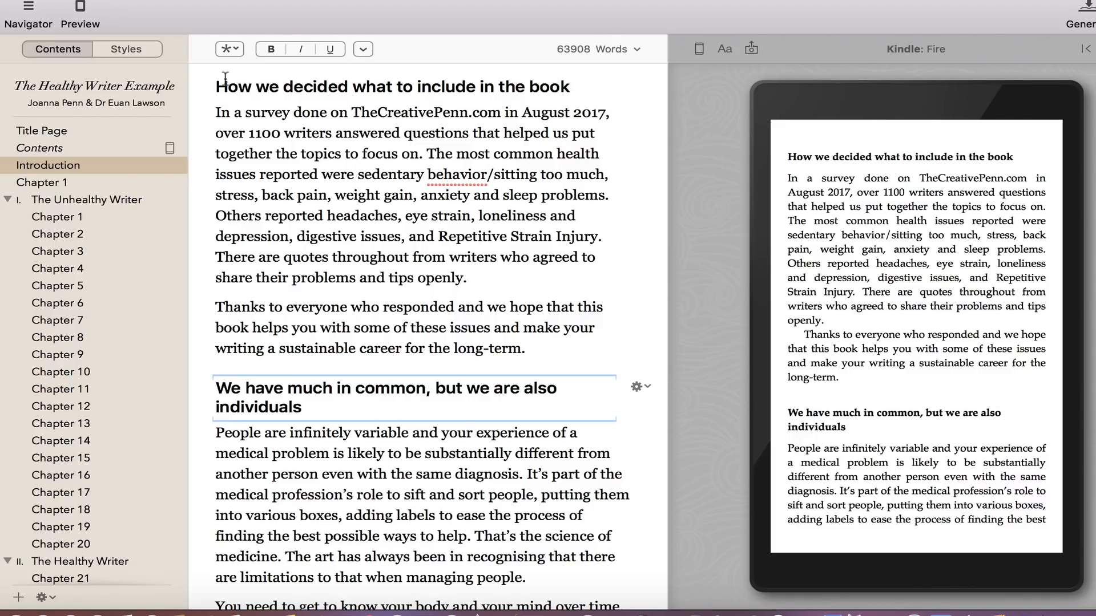
pyautogui.scroll(2, 295, 119)
pyautogui.scroll(-3, 457, 261)
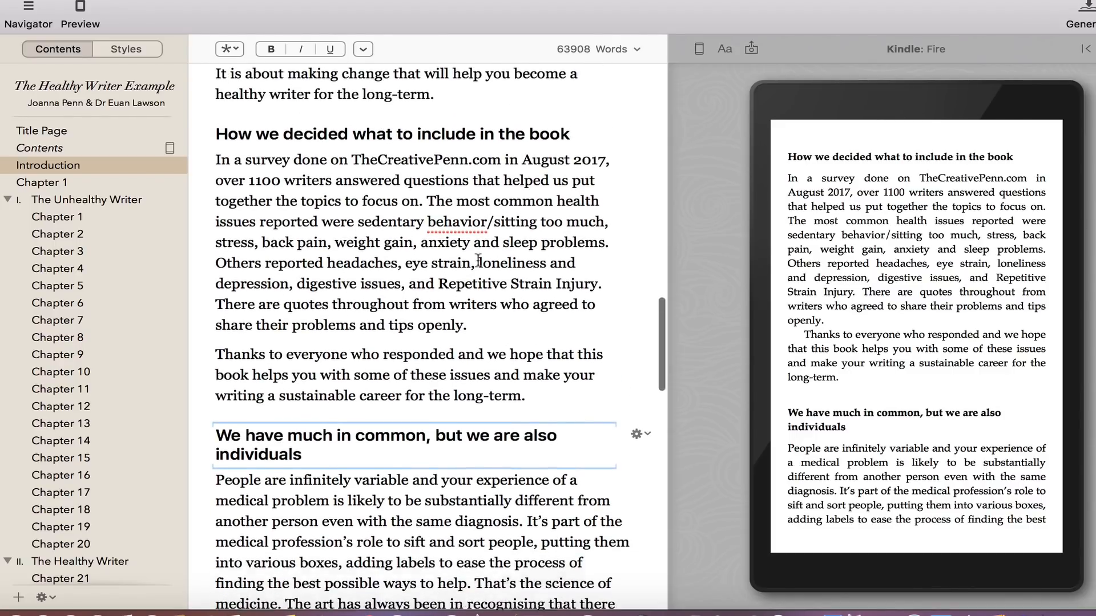
pyautogui.scroll(-2, 478, 260)
pyautogui.scroll(-2, 479, 260)
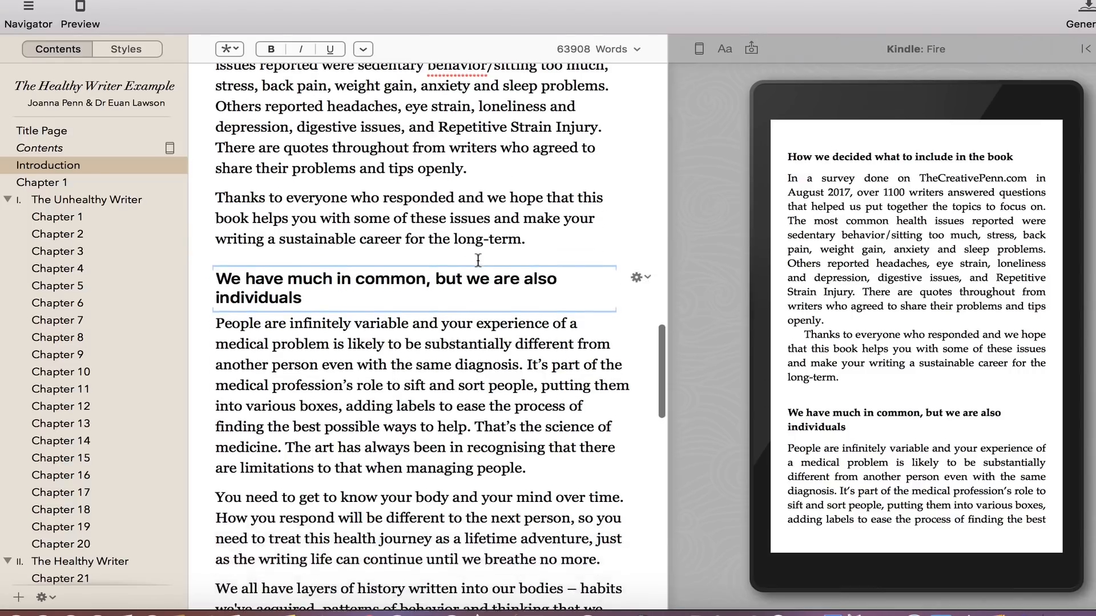
# - Generate The Healthy Writer for Kindle and Generic EPUB into the Vellum Working Docs folder, checking the platform selection first
pyautogui.moveTo(1085, 331)
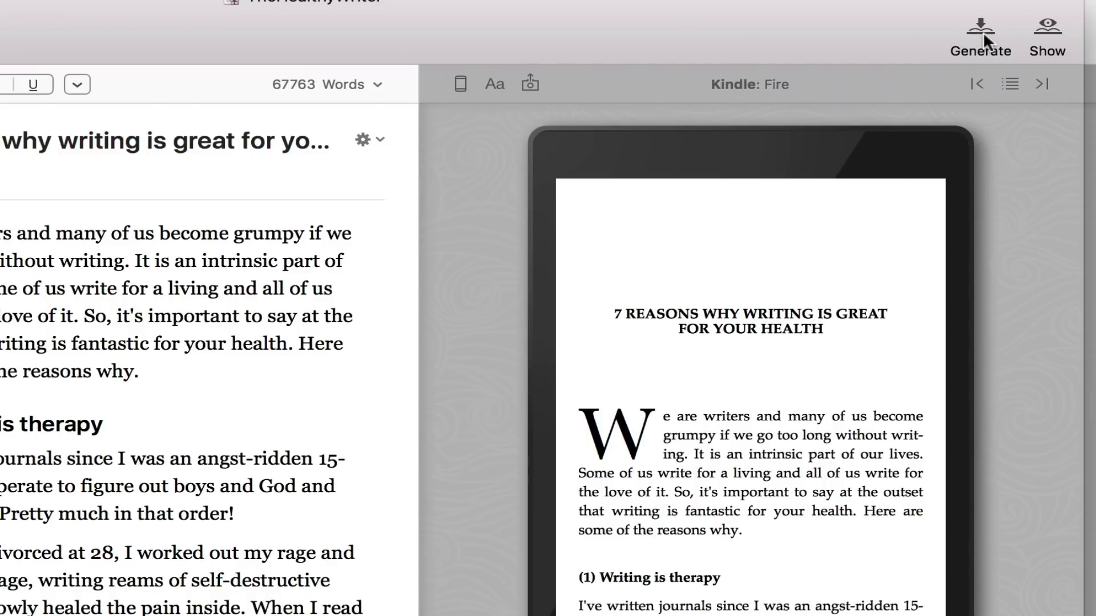
pyautogui.click(980, 28)
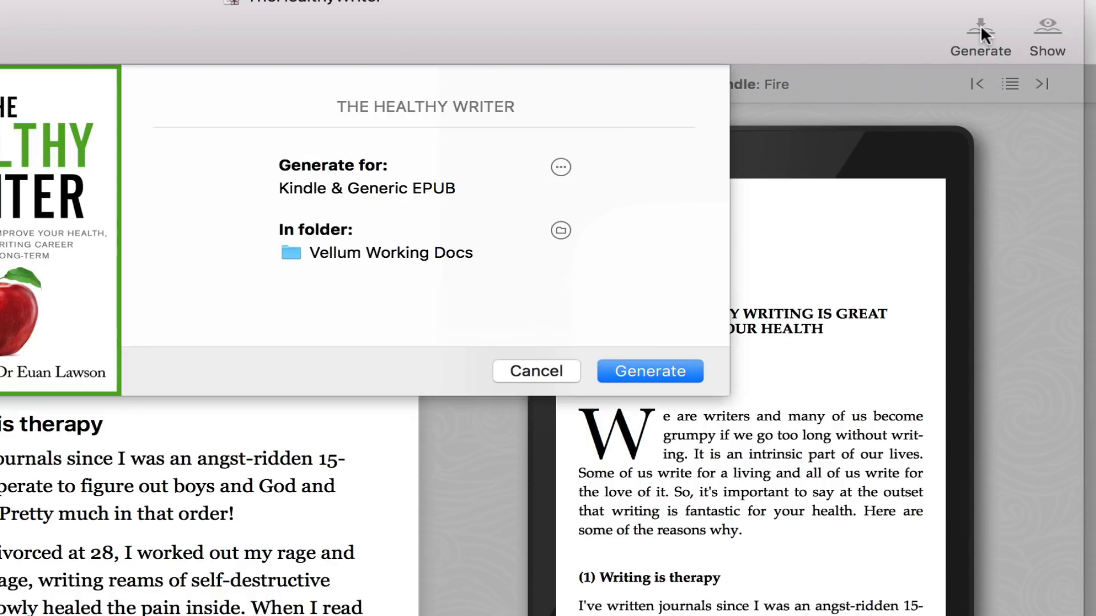
pyautogui.click(560, 169)
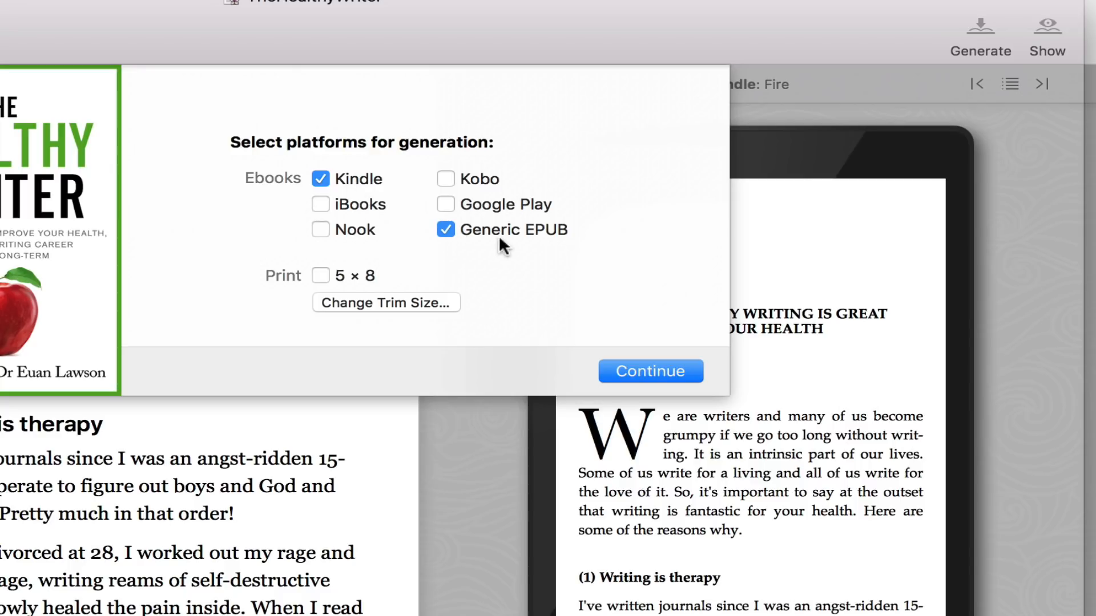
pyautogui.click(655, 368)
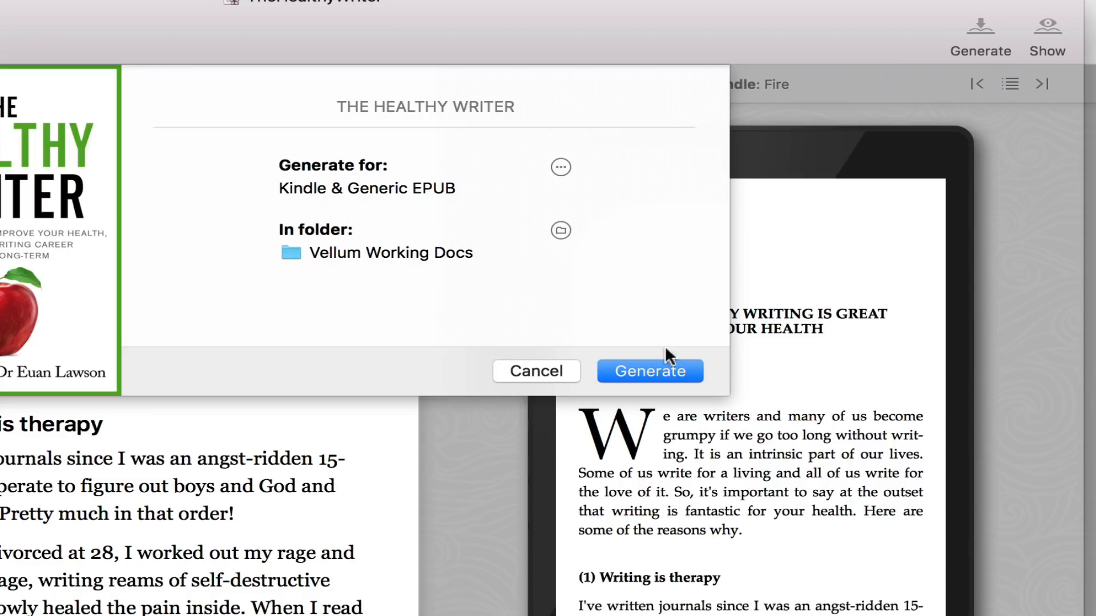
pyautogui.click(671, 368)
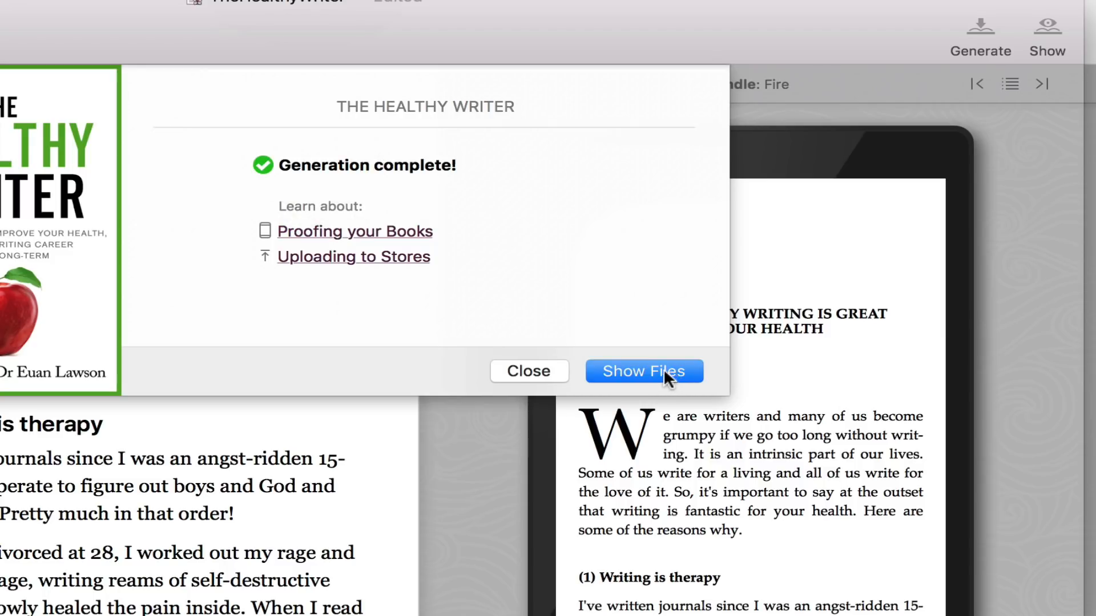
# - Show the generated files and open the generic EPUB version of The Healthy Writer in the ebook reader
pyautogui.click(671, 370)
pyautogui.click(81, 191)
pyautogui.doubleClick(252, 212)
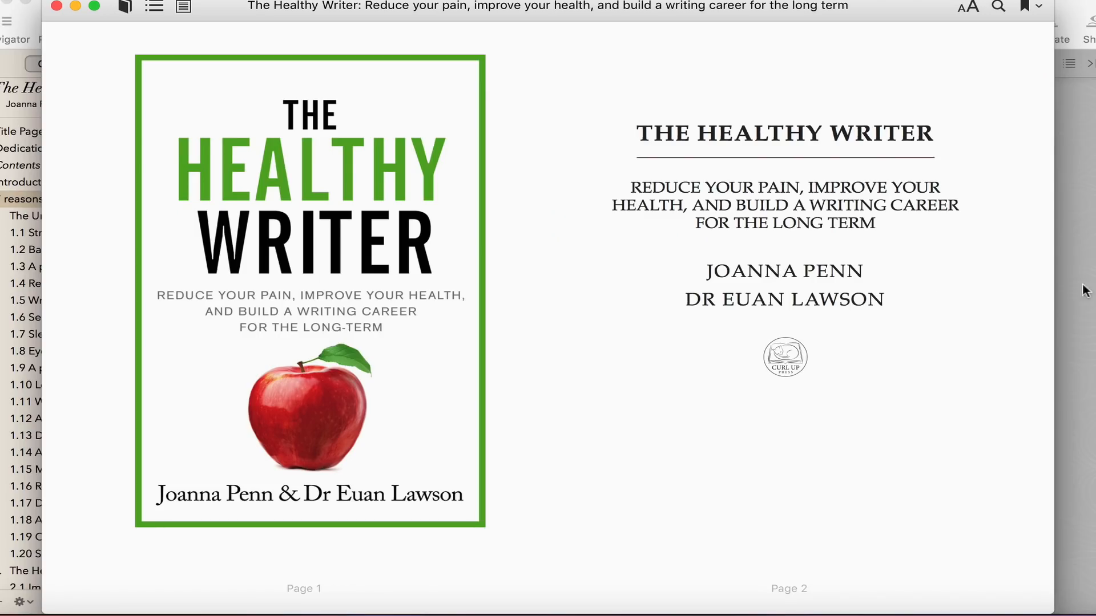
# - Page through the EPUB from the cover to the "How to use this book" section, examining the title page, contents and Introduction formatting
pyautogui.moveTo(1041, 362)
pyautogui.press('Right')
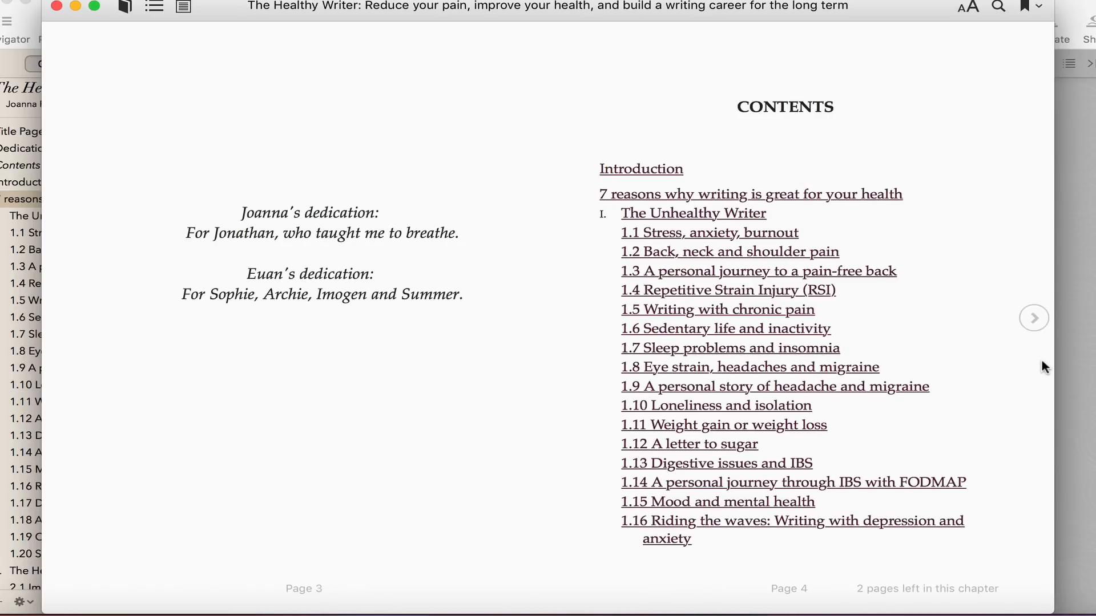
pyautogui.press('Right')
pyautogui.press('Right')
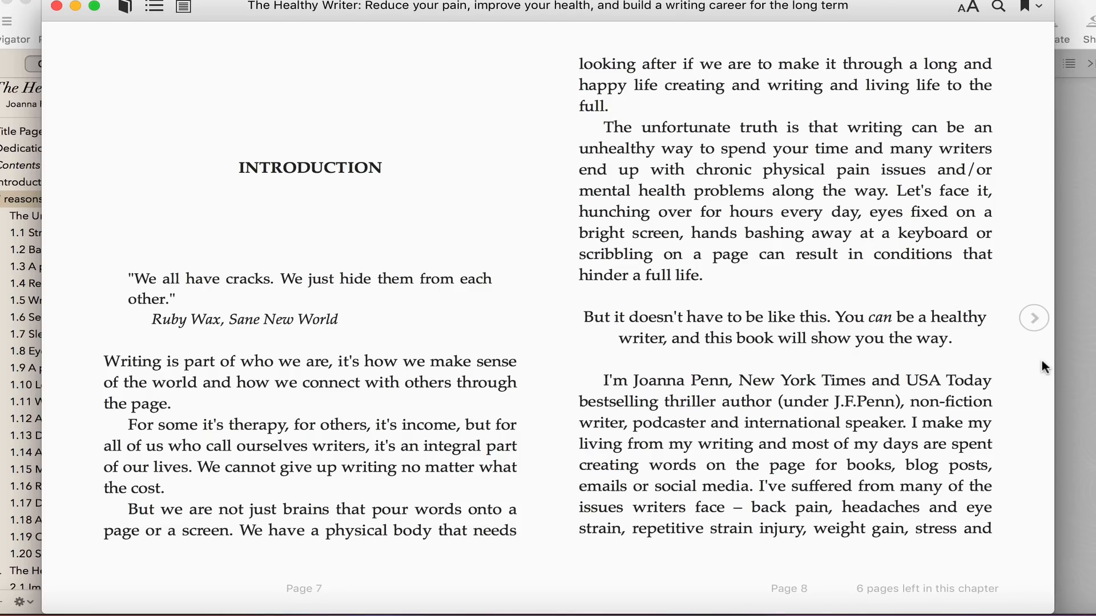
pyautogui.press('Right')
pyautogui.press('Right')
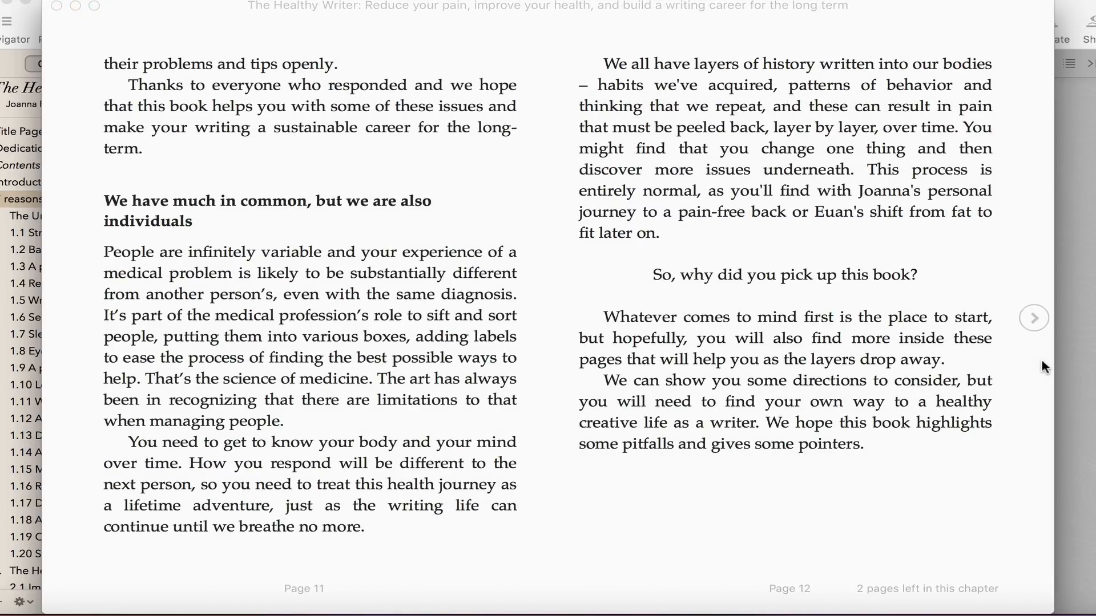
pyautogui.press('Right')
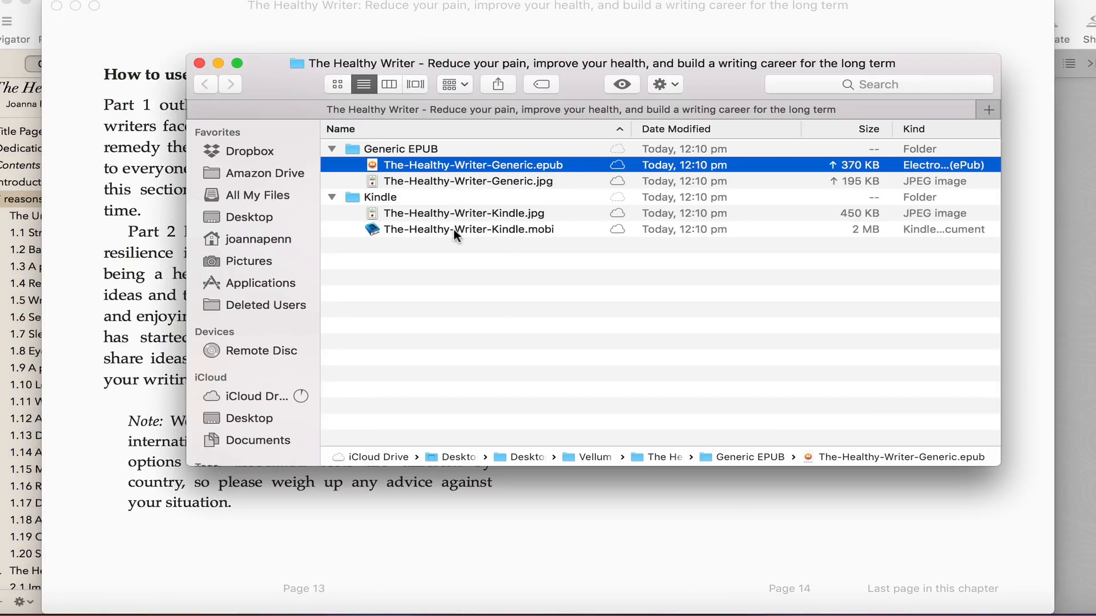
# - Open The-Healthy-Writer-Kindle.mobi in the Kindle reader and page through the contents and Introduction up to "How to use this book"
pyautogui.doubleClick(454, 229)
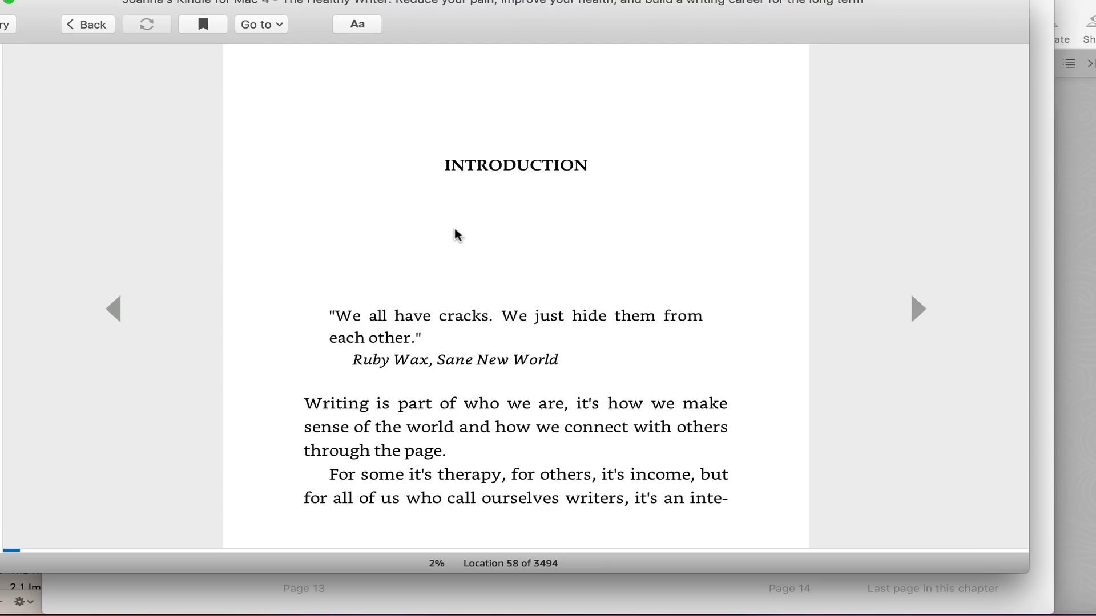
pyautogui.press('Left')
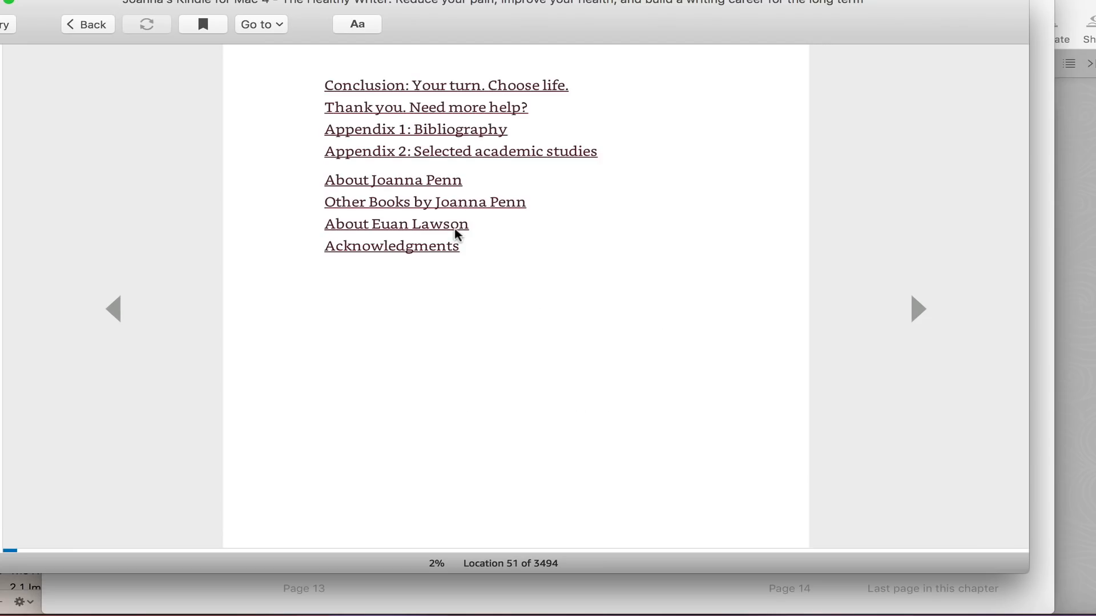
pyautogui.press('Right')
pyautogui.press('Right')
pyautogui.press('Right')
pyautogui.press('Right')
pyautogui.press('Right')
pyautogui.press('Right')
pyautogui.press('Right')
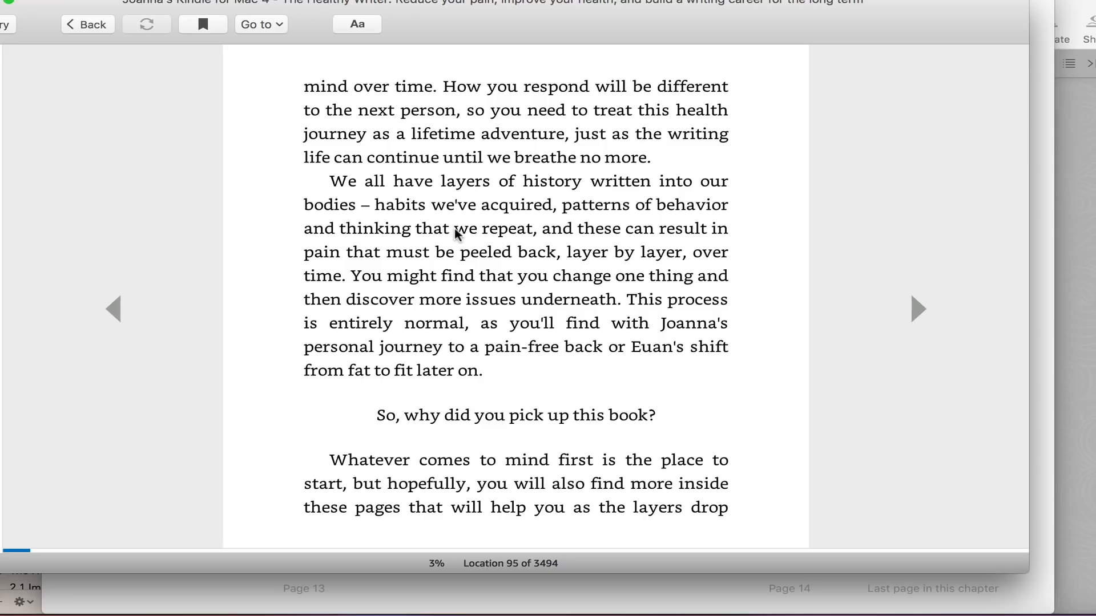
pyautogui.press('Right')
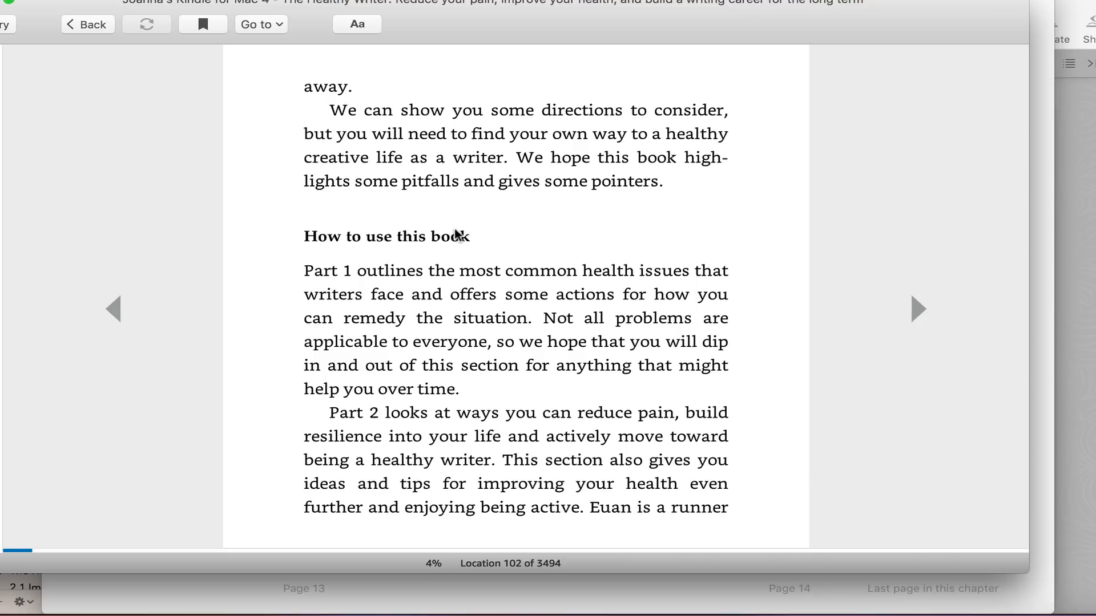
# - Use the Kindle book's table of contents to examine the "Thank you. Need more help?", "Appendix 1: Bibliography" and first About the author pages
pyautogui.click(1, 64)
pyautogui.scroll(-4, 164, 323)
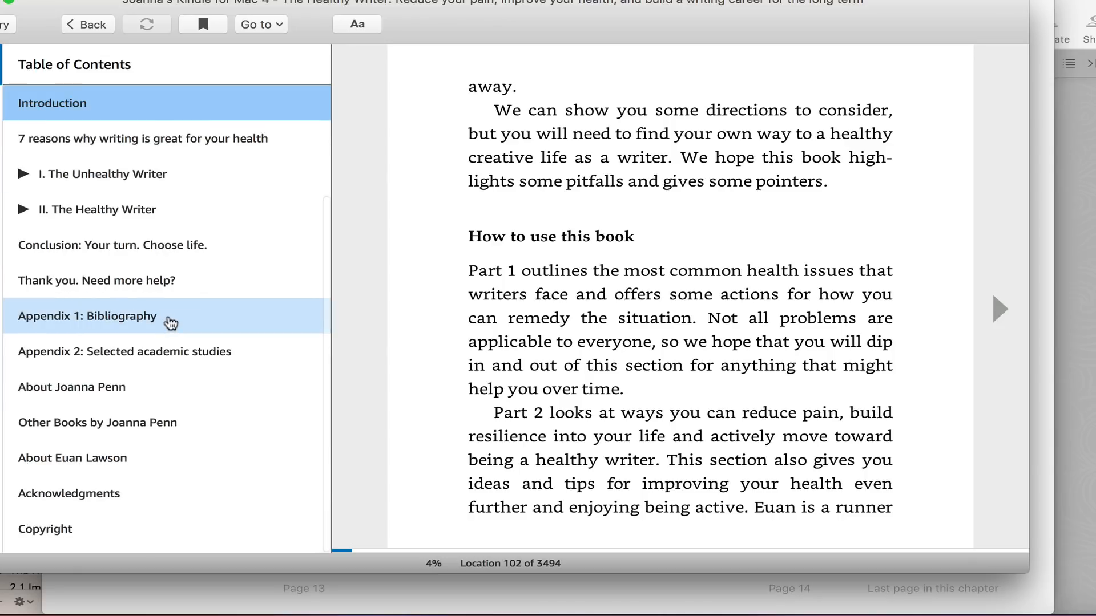
pyautogui.click(110, 283)
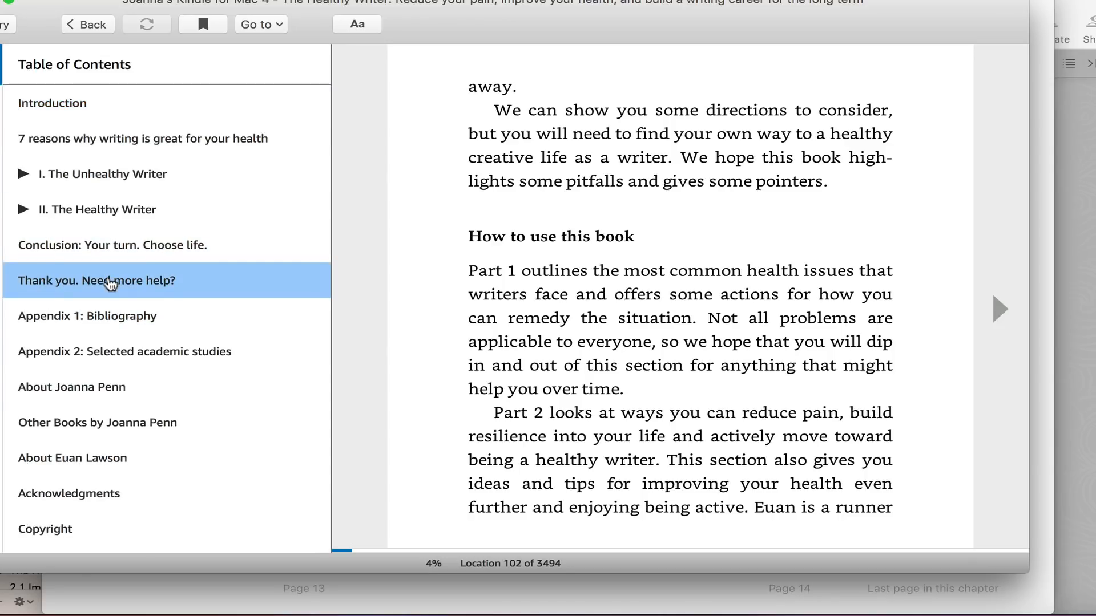
pyautogui.click(1000, 319)
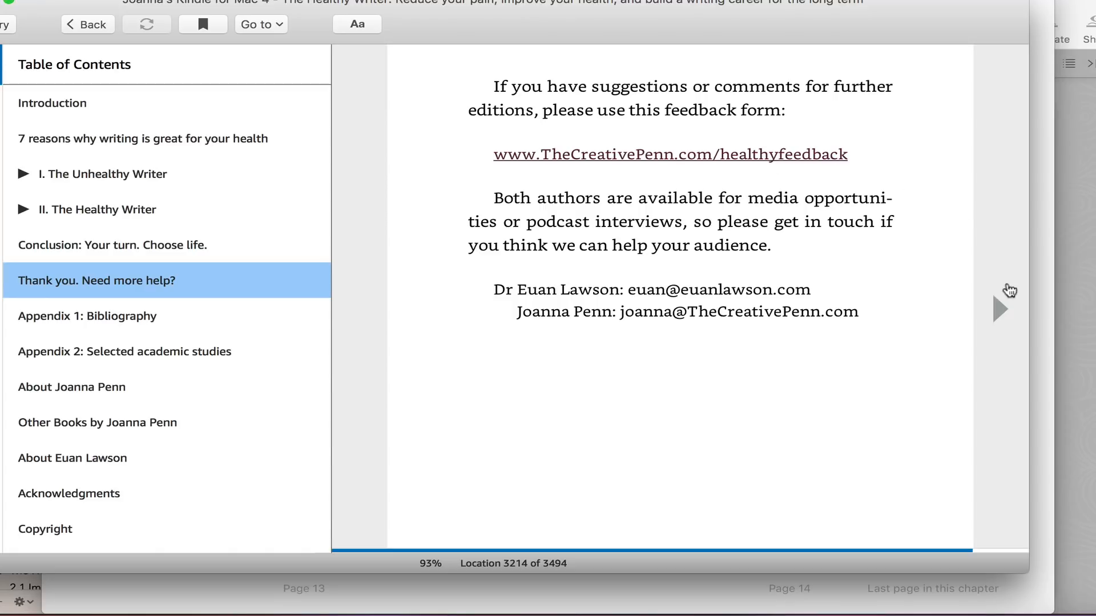
pyautogui.click(1000, 309)
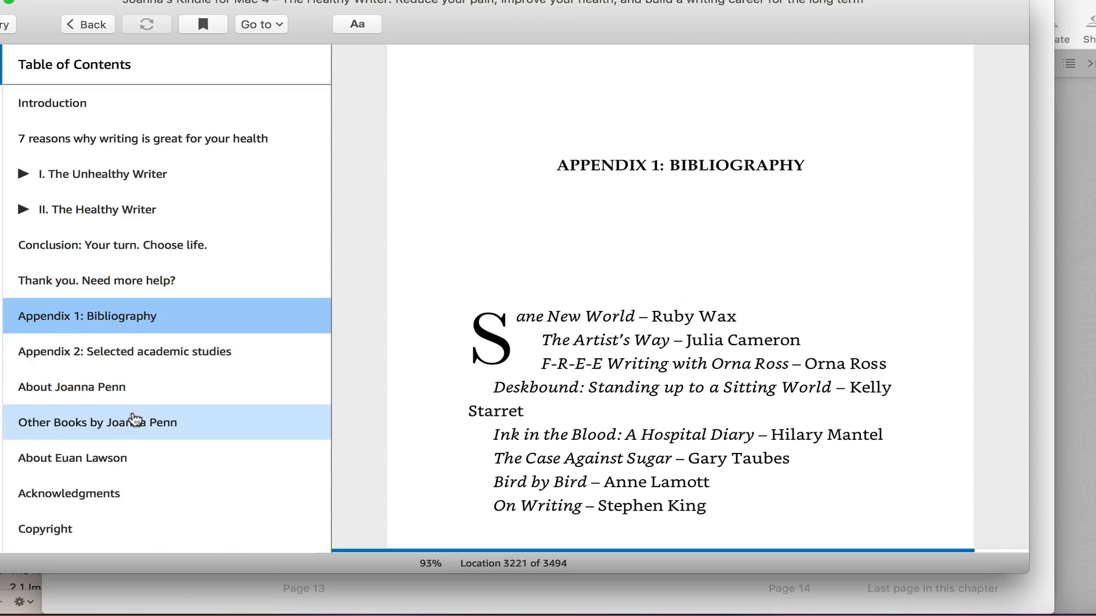
pyautogui.click(129, 390)
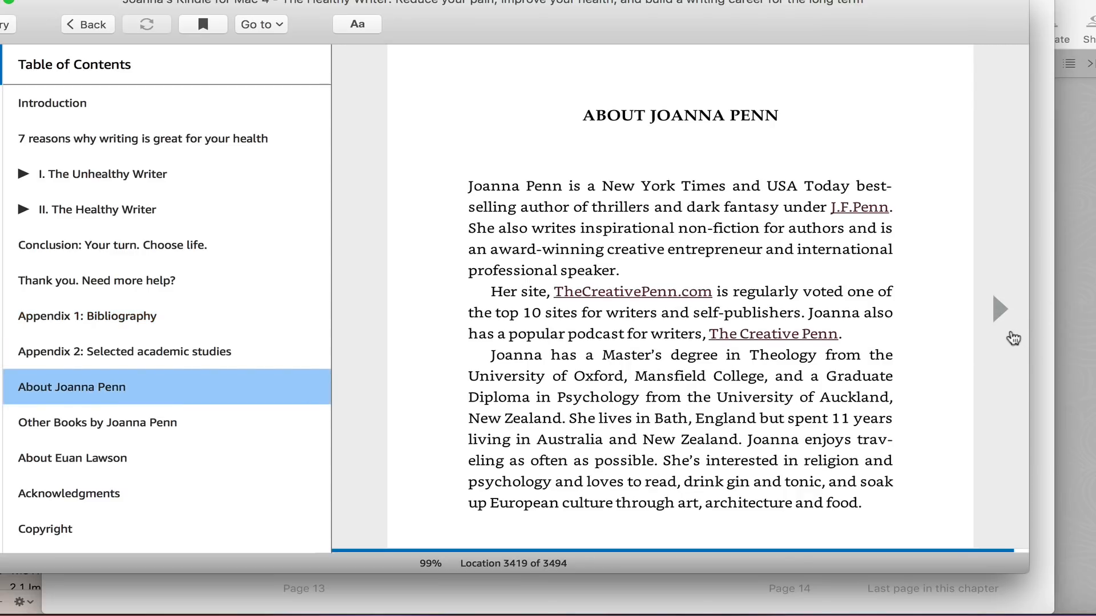
# - Page forward from the first About the author page in the Kindle book
pyautogui.click(1002, 311)
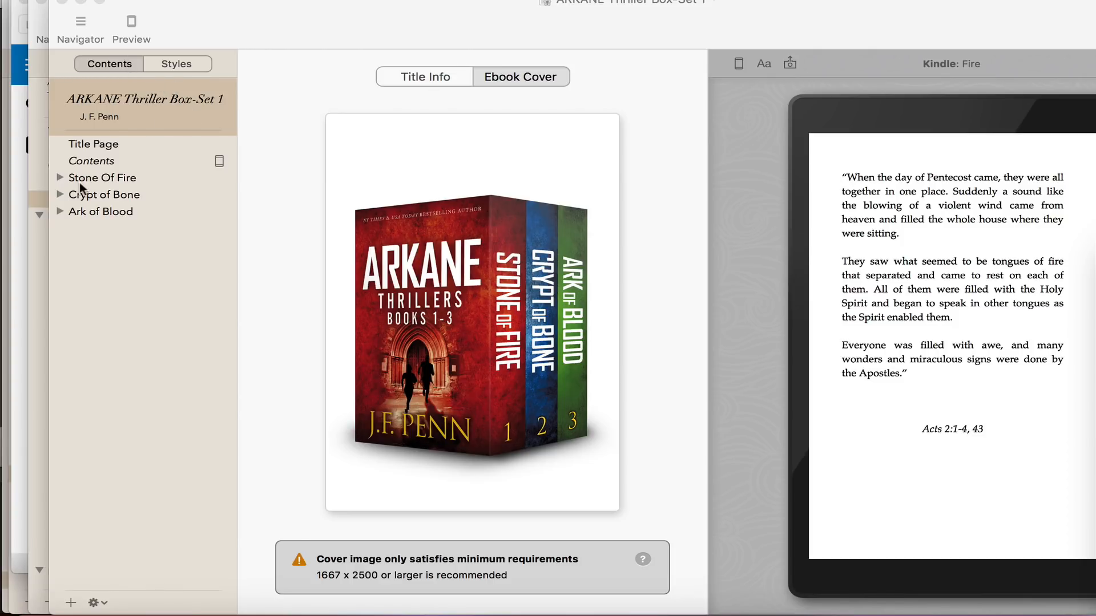
# - Add the One Day In Budapest book to the ARKANE box set as a volume using its cover, and move it below Ark of Blood
pyautogui.moveTo(1090, 114); pyautogui.dragTo(372, 81)
pyautogui.moveTo(590, 350); pyautogui.dragTo(137, 281)
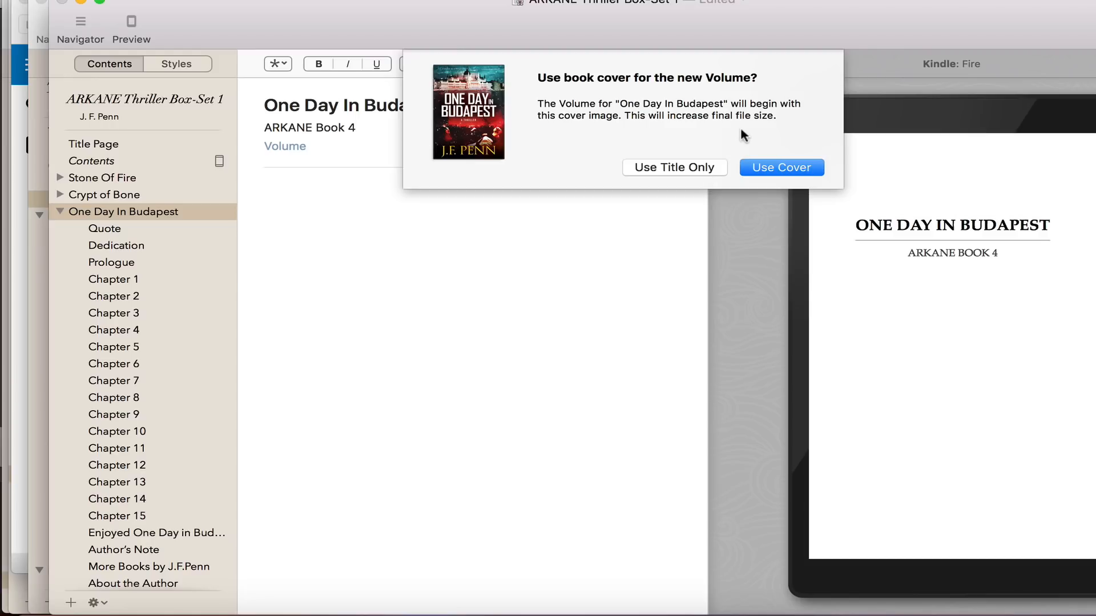
pyautogui.click(779, 168)
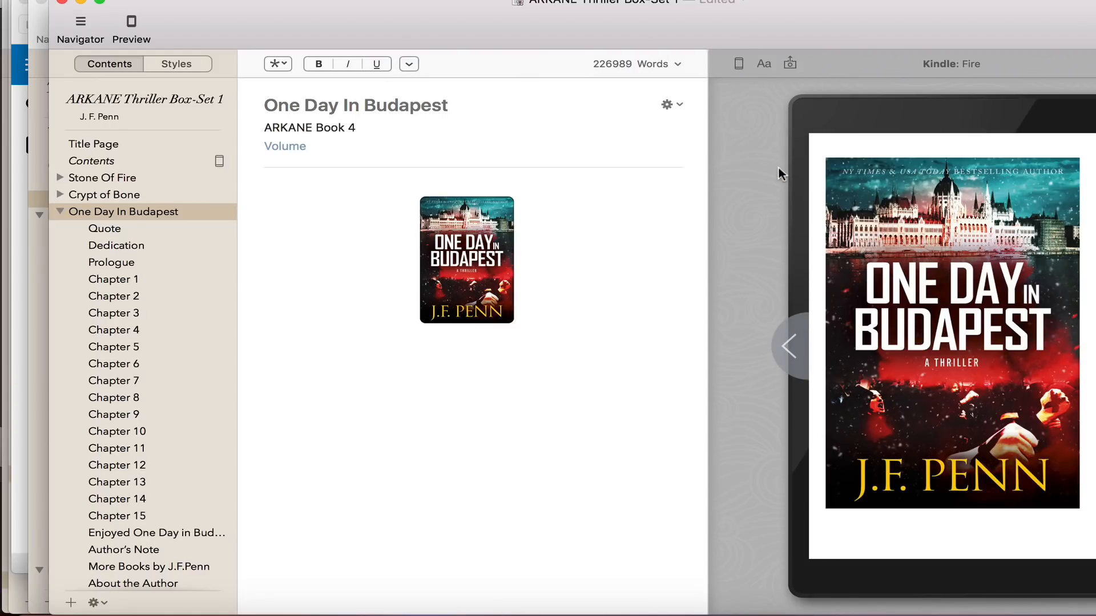
pyautogui.click(60, 211)
pyautogui.moveTo(68, 232); pyautogui.dragTo(95, 211)
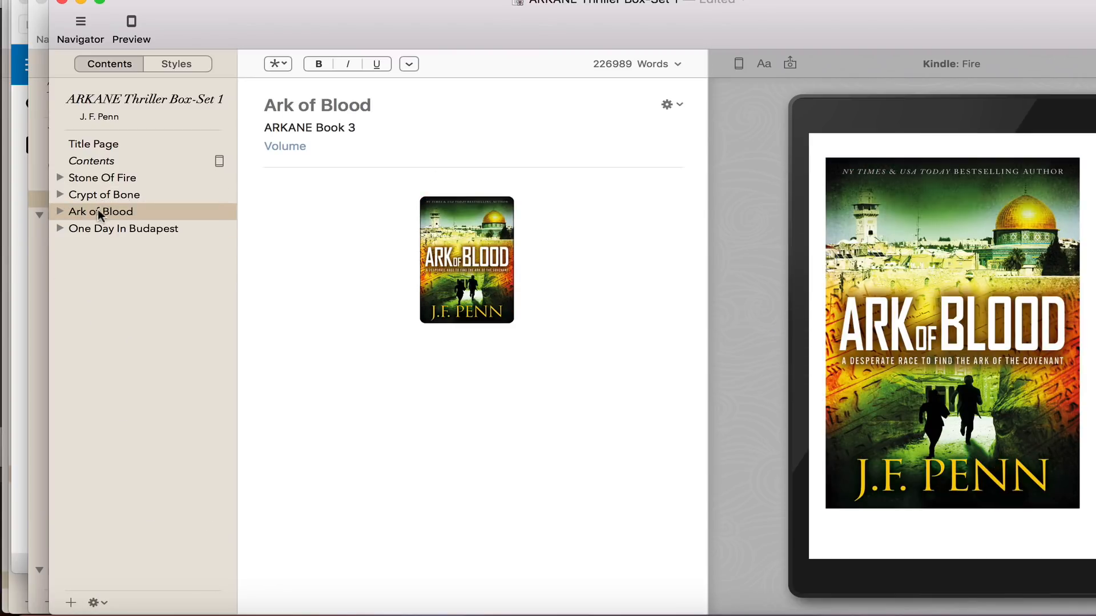
# - Review the One Day In Budapest and Stone Of Fire volumes in the box set, expanding and collapsing the One Day In Budapest chapter list
pyautogui.click(118, 228)
pyautogui.click(60, 228)
pyautogui.click(60, 229)
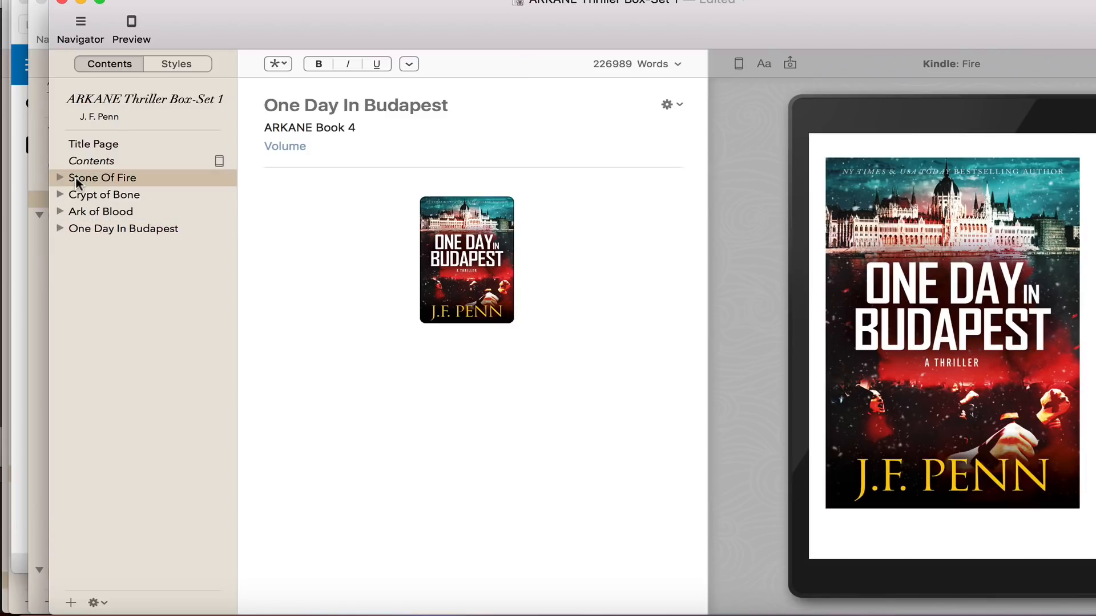
pyautogui.click(58, 178)
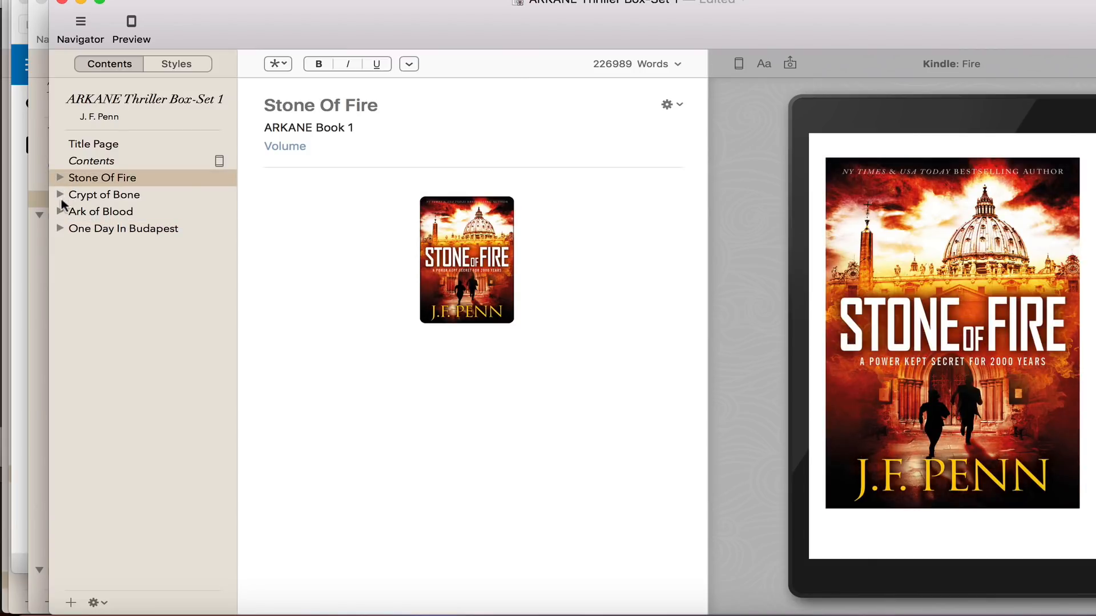
pyautogui.click(59, 229)
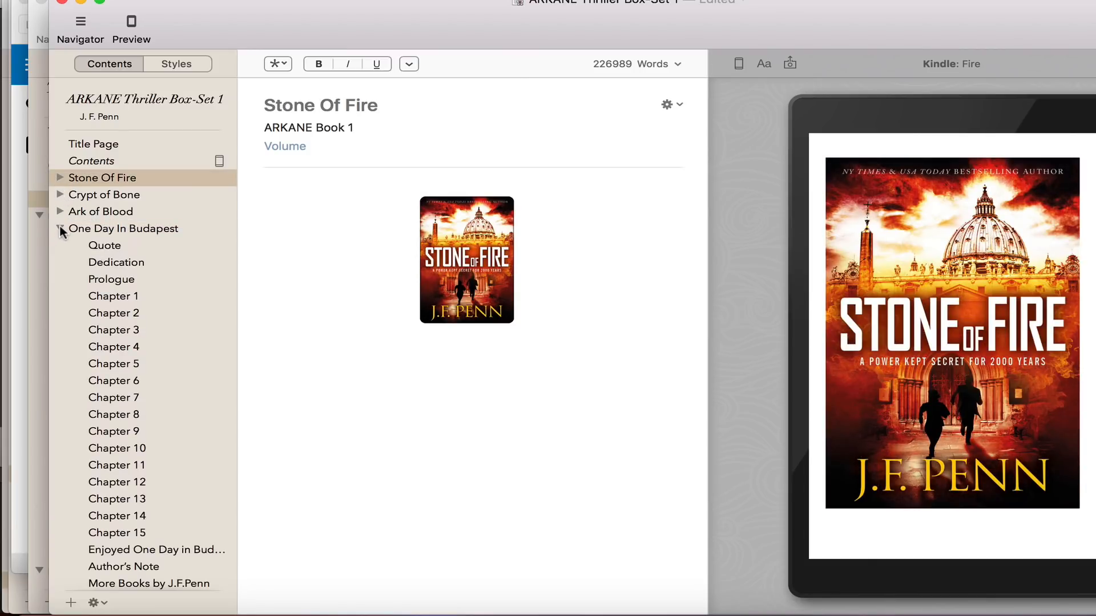
pyautogui.click(59, 228)
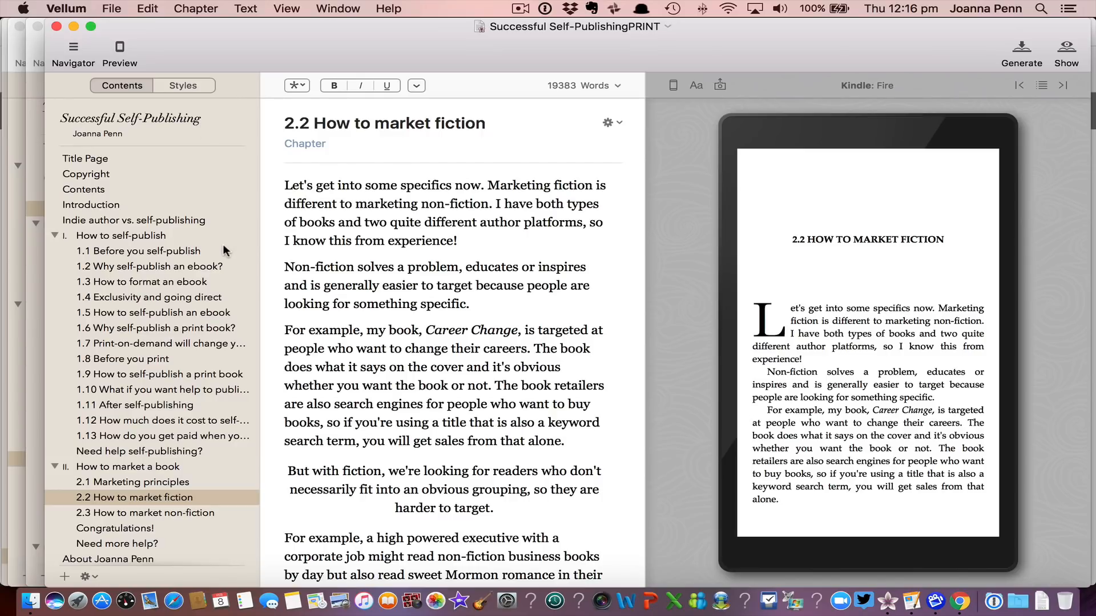
pyautogui.scroll(-2, 192, 286)
pyautogui.scroll(-1, 194, 283)
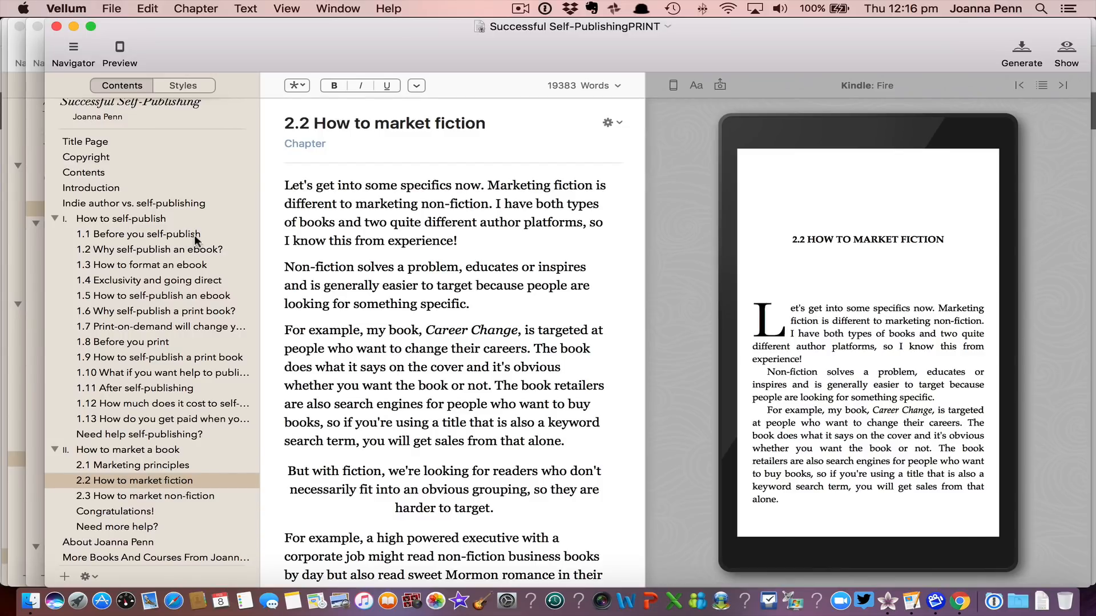
pyautogui.click(456, 331)
pyautogui.moveTo(425, 330); pyautogui.dragTo(518, 330)
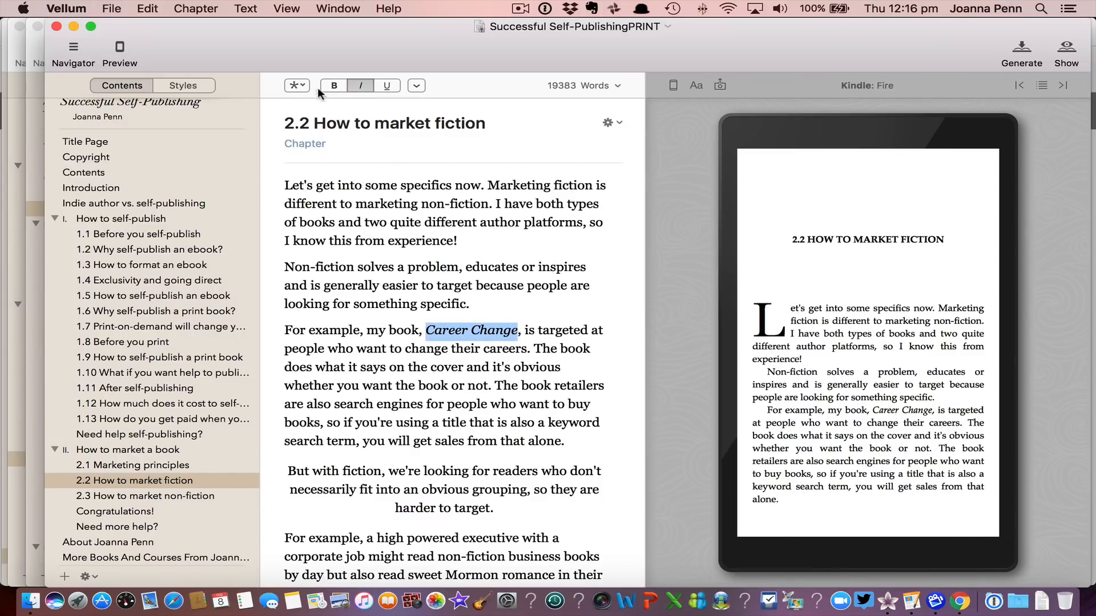
pyautogui.click(297, 85)
pyautogui.click(285, 268)
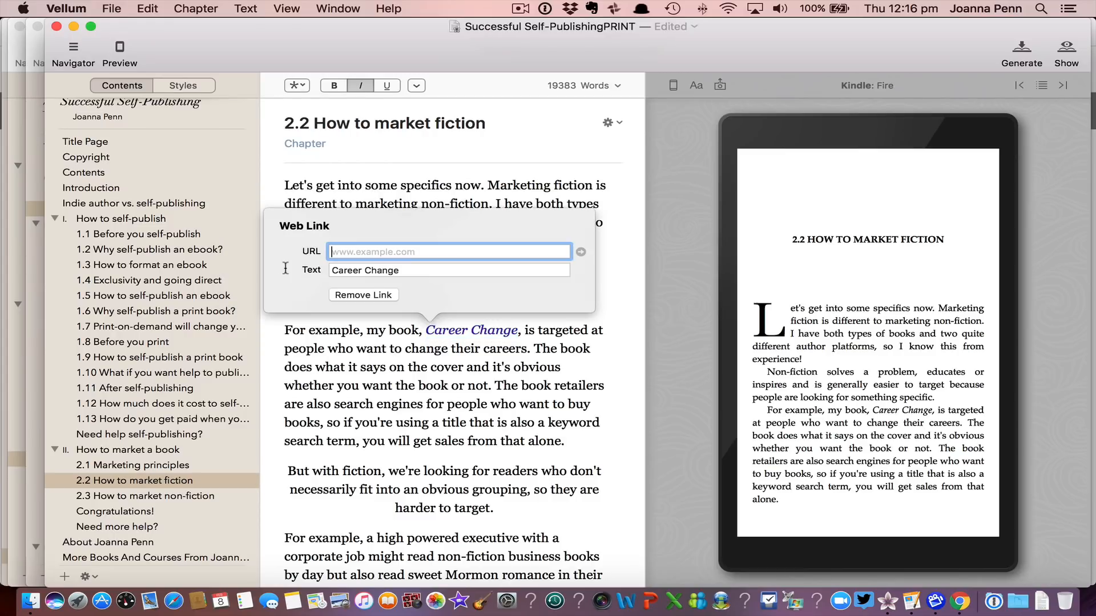
pyautogui.write('www.thecreativepe')
pyautogui.click(551, 368)
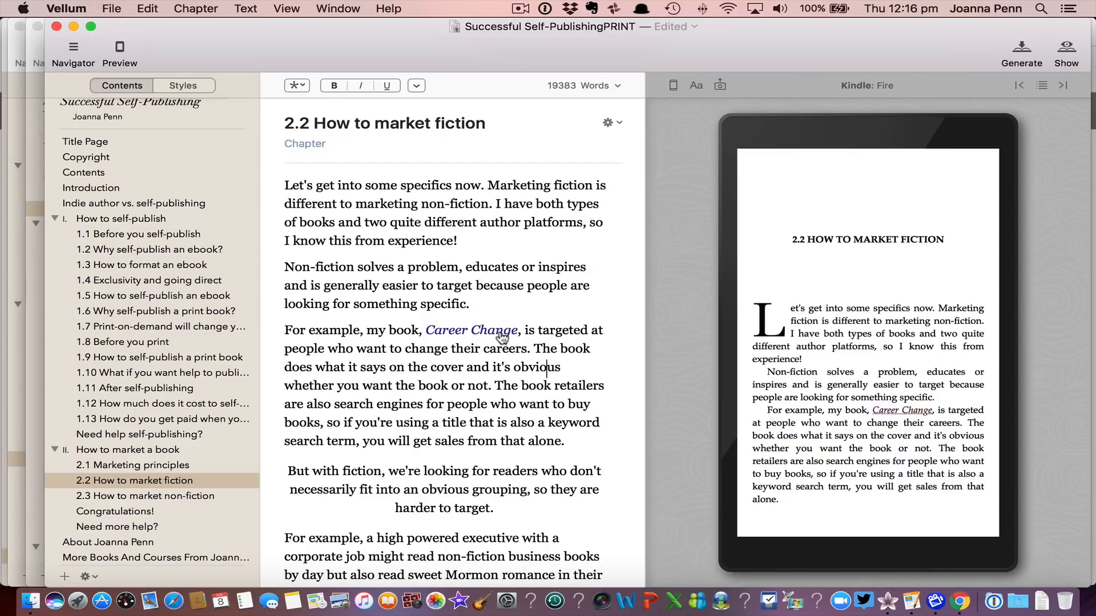
pyautogui.click(502, 336)
pyautogui.click(363, 301)
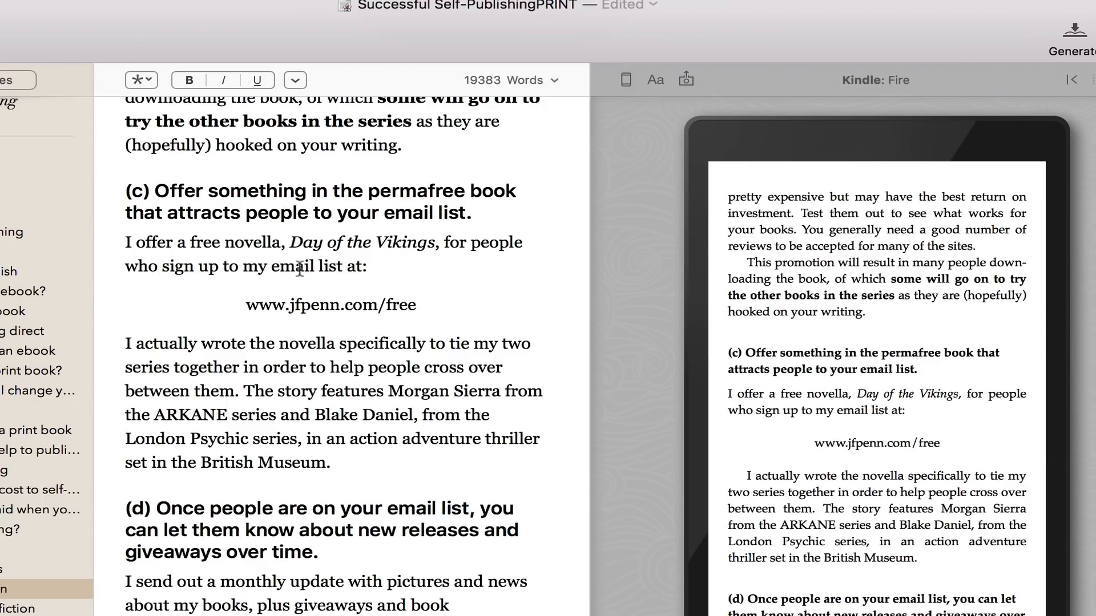
pyautogui.click(408, 307)
pyautogui.moveTo(431, 307); pyautogui.dragTo(245, 303)
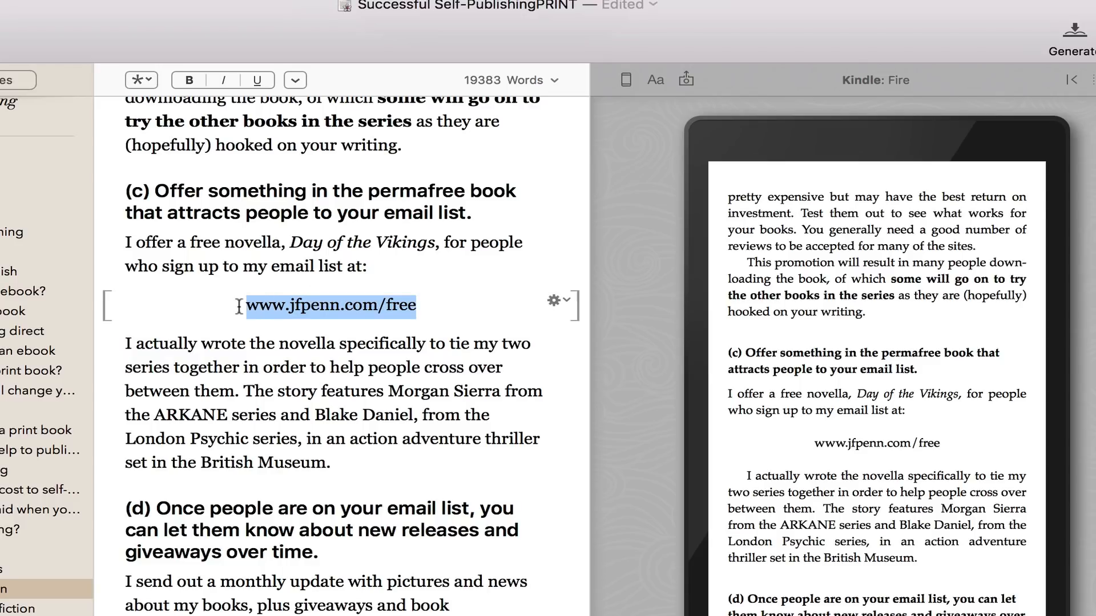
pyautogui.click(283, 335)
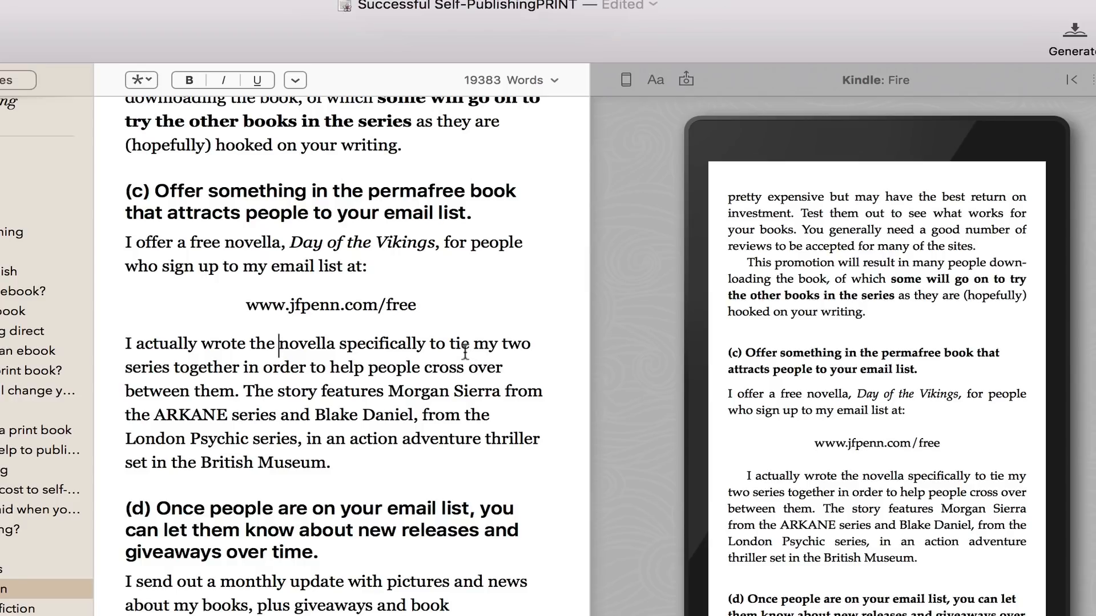
pyautogui.scroll(-5, 464, 352)
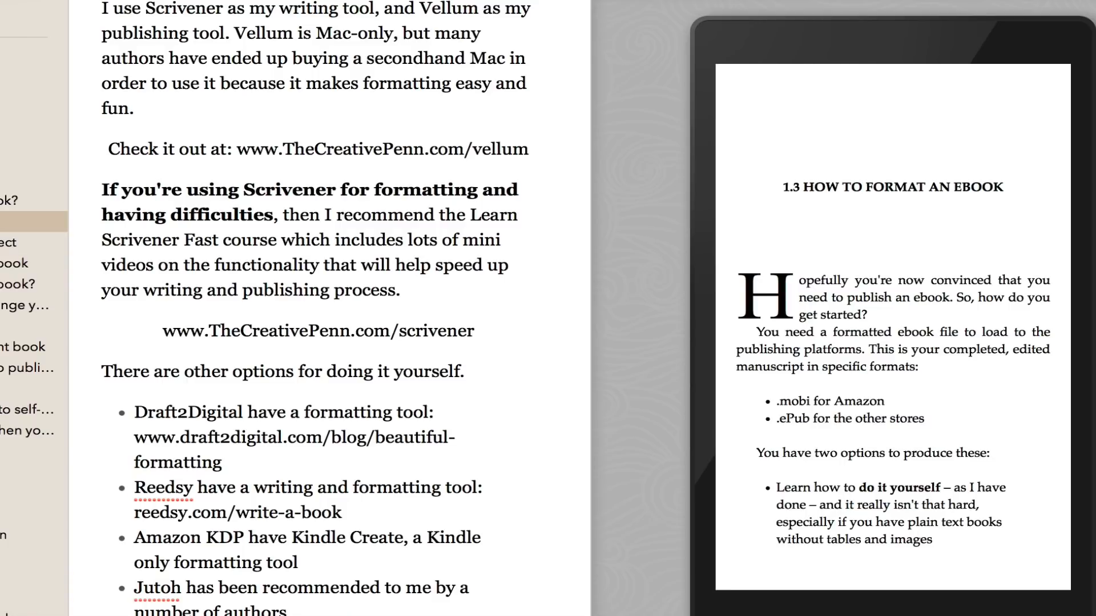
# - Open the Introduction chapter and examine the affiliate links note at its end in both the text and the device preview
pyautogui.click(12, 117)
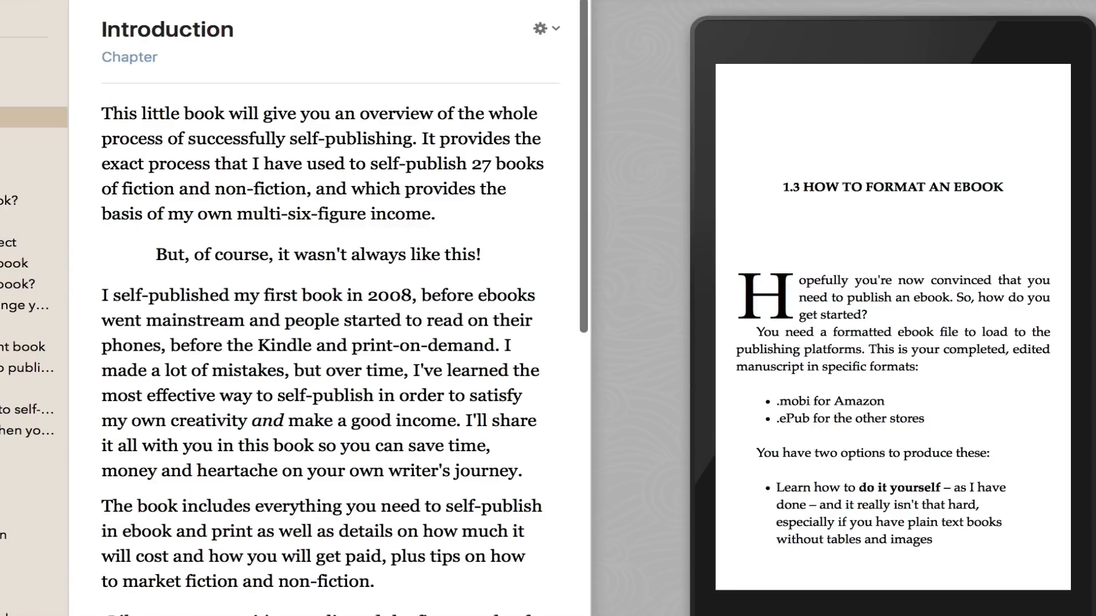
pyautogui.scroll(-11, 434, 314)
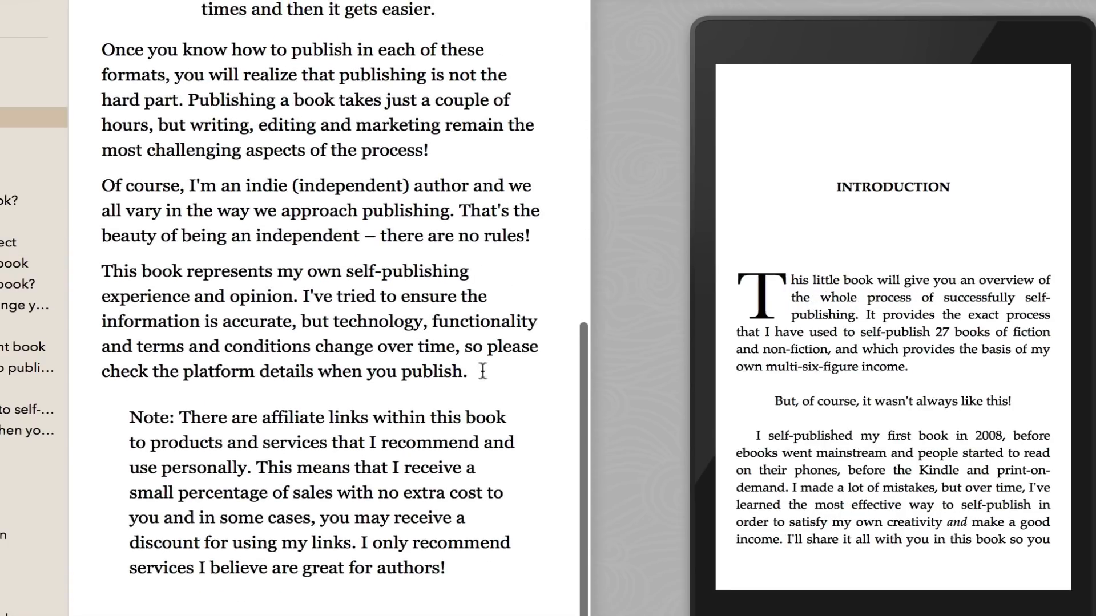
pyautogui.click(449, 448)
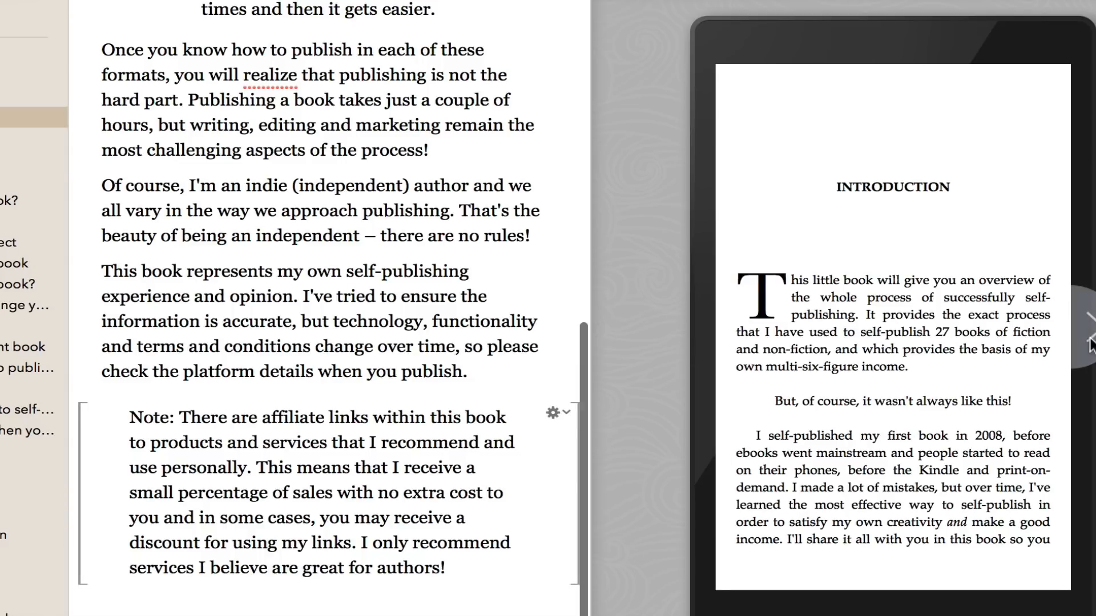
pyautogui.click(1089, 328)
pyautogui.click(1089, 328)
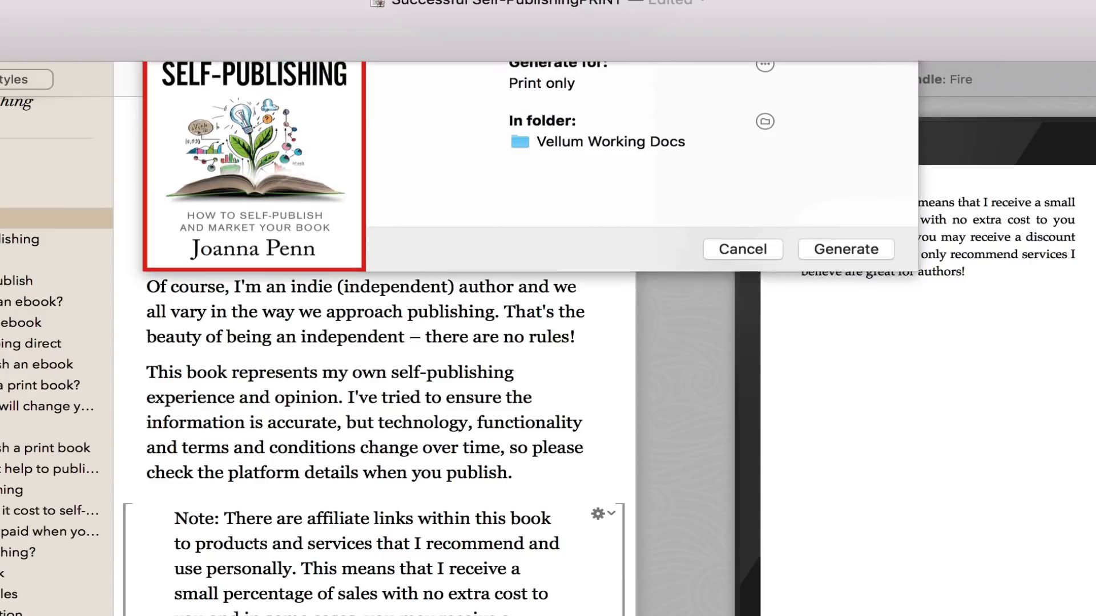
# - Generate the print-only edition with the 5 × 8 trim size in the Vellum Working Docs folder and show the generated files
pyautogui.click(765, 155)
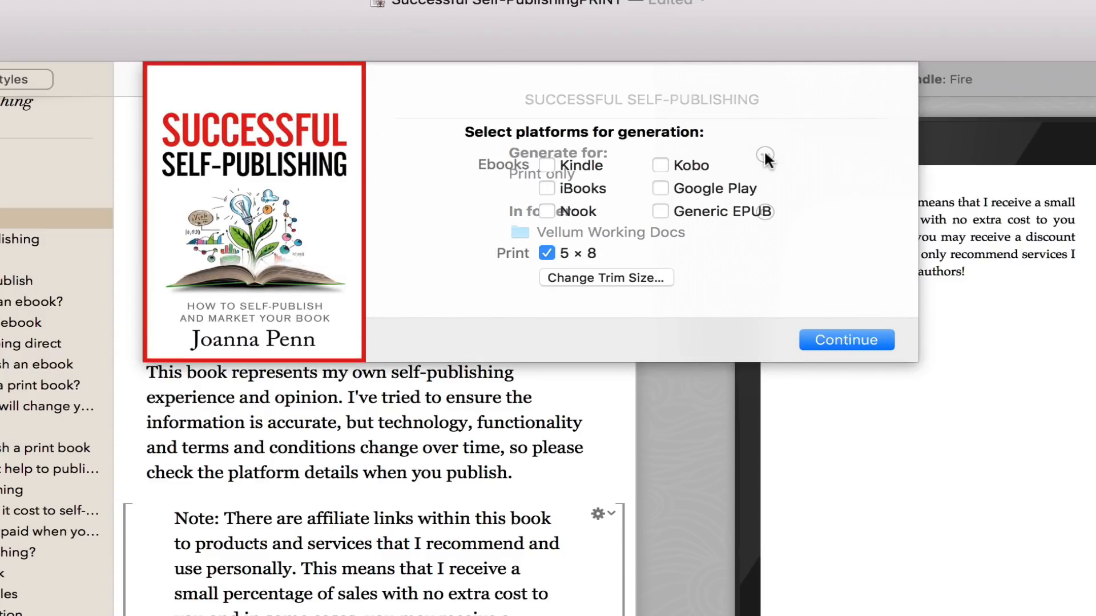
pyautogui.click(566, 277)
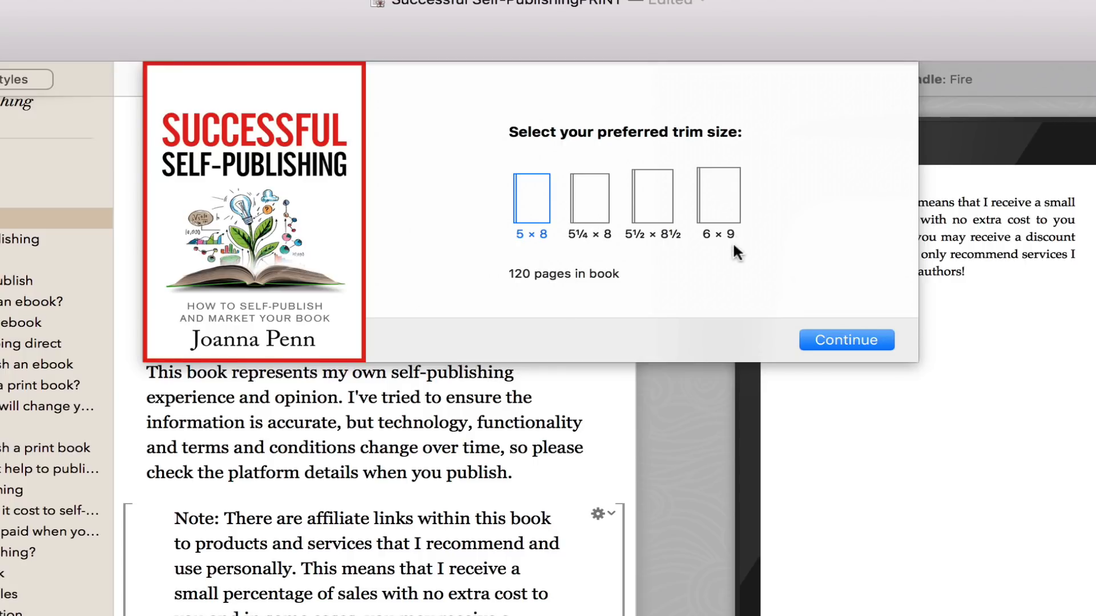
pyautogui.click(848, 343)
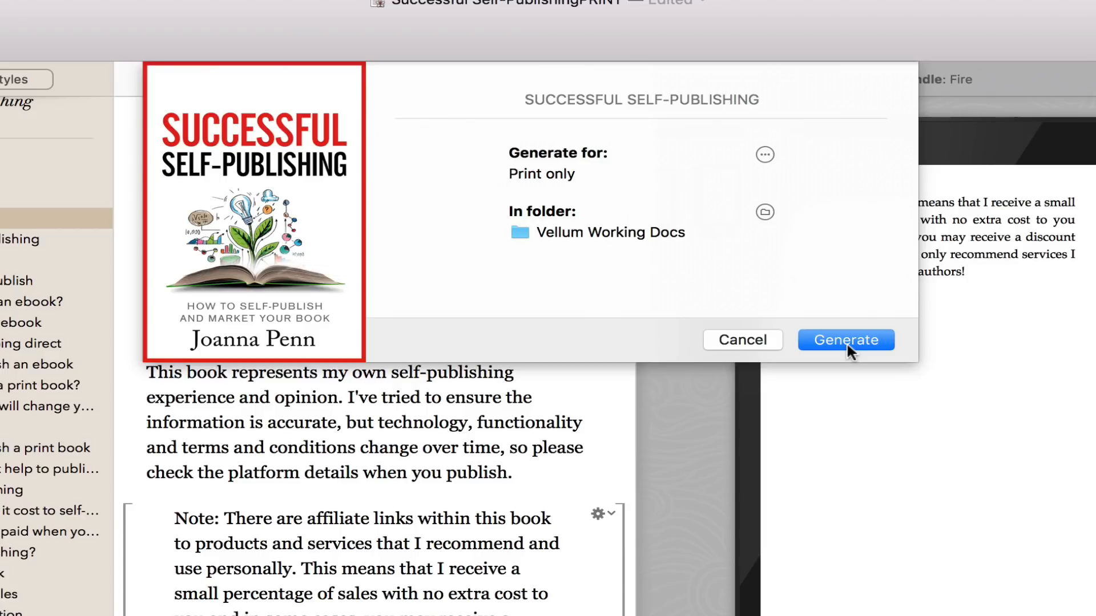
pyautogui.click(848, 338)
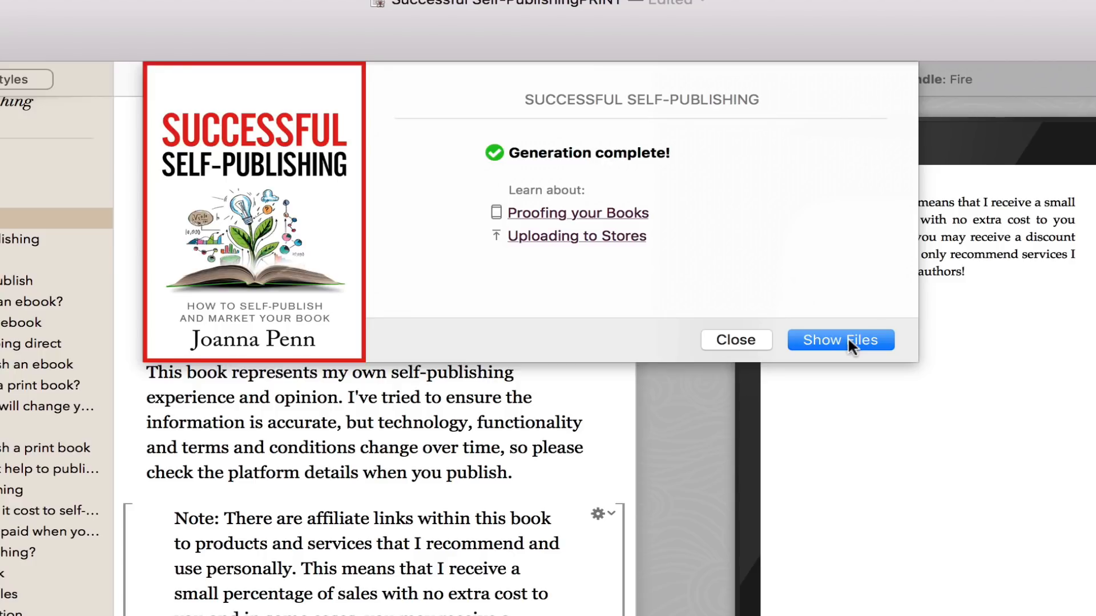
pyautogui.click(849, 340)
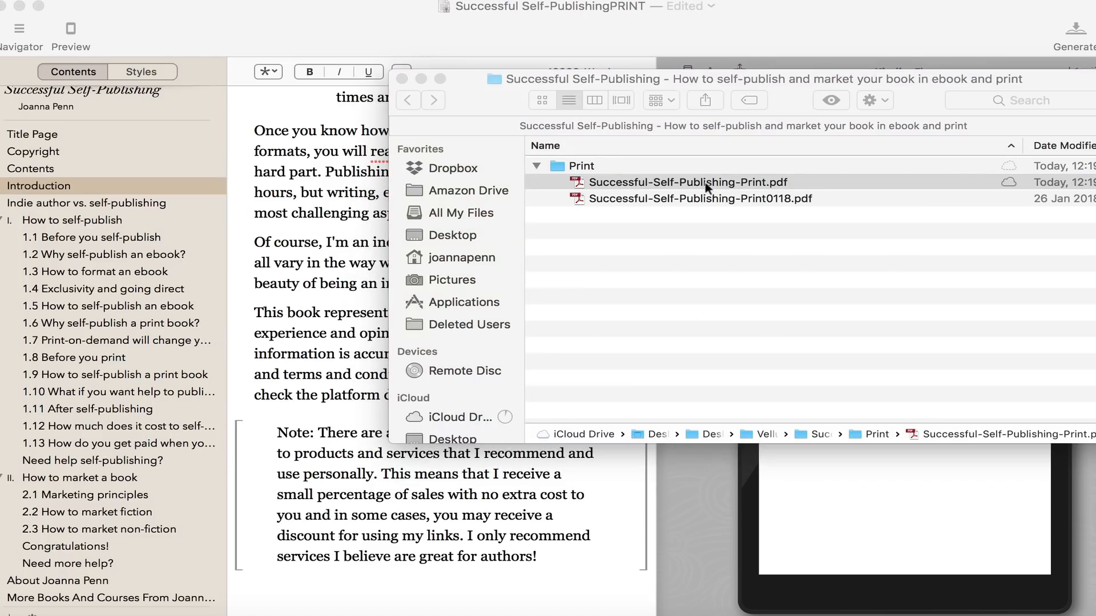
# - Open Successful-Self-Publishing-Print.pdf and page from the title page past the start of "Indie author vs. self-publishing", examining the print layout
pyautogui.doubleClick(705, 184)
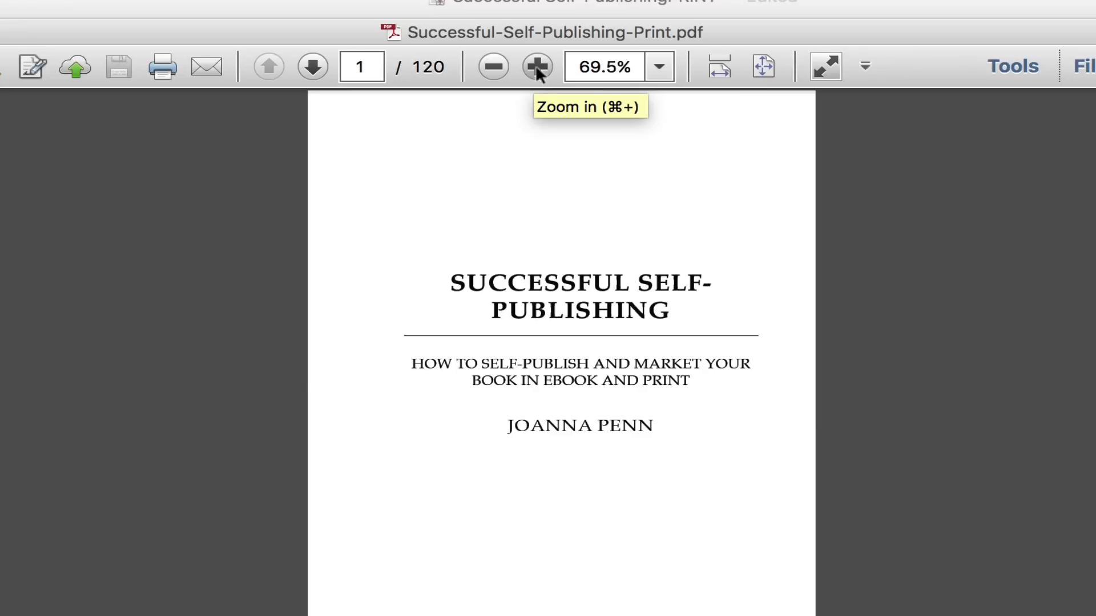
pyautogui.press('Right')
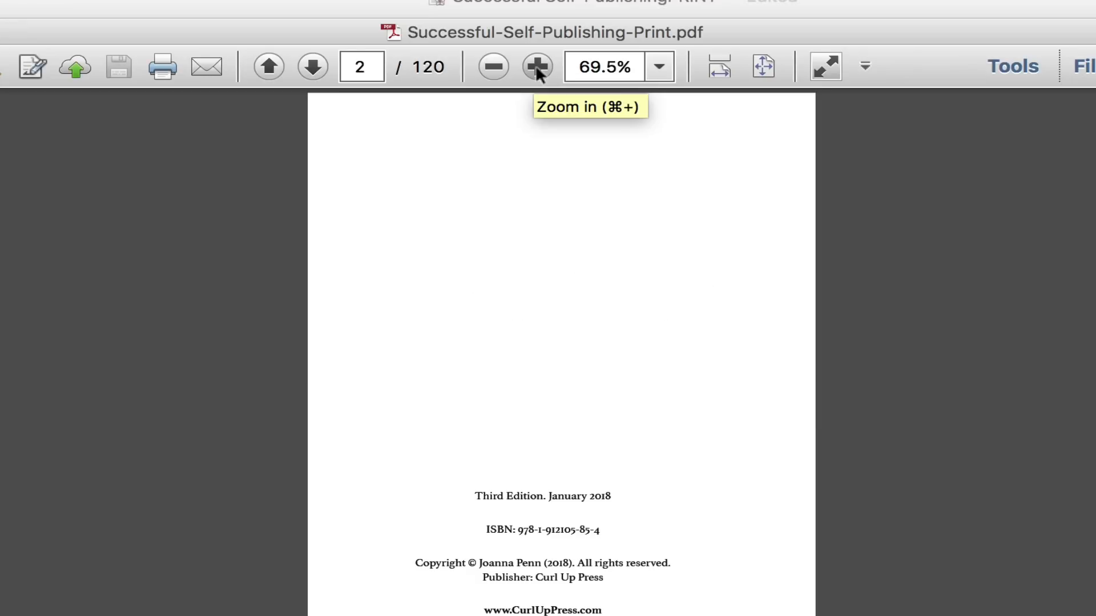
pyautogui.press('Right')
pyautogui.press('Right')
pyautogui.press('Right')
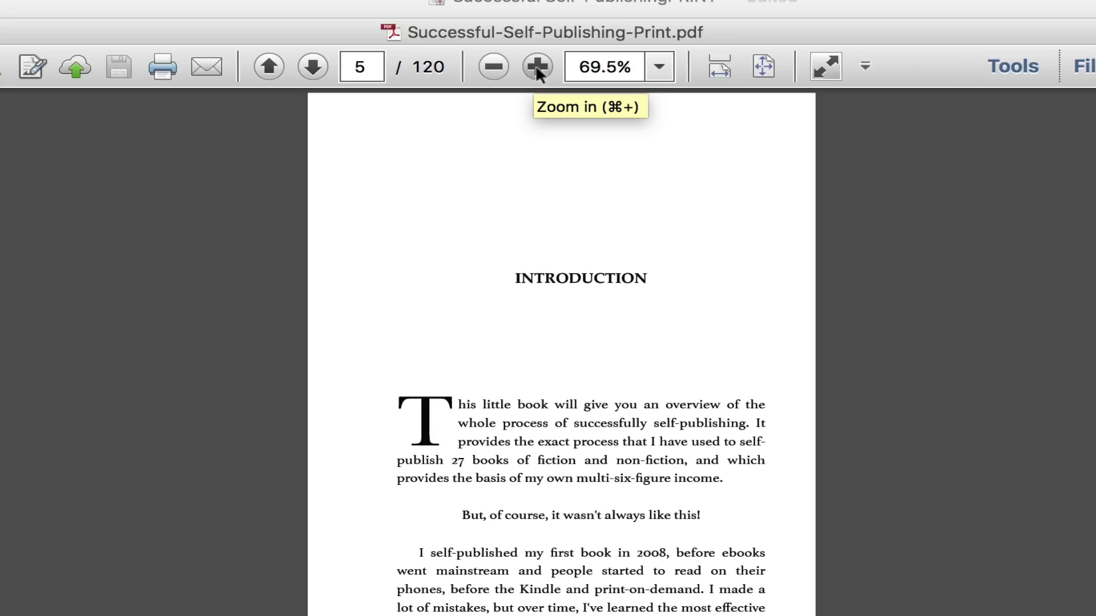
pyautogui.press('Right')
pyautogui.press('Right')
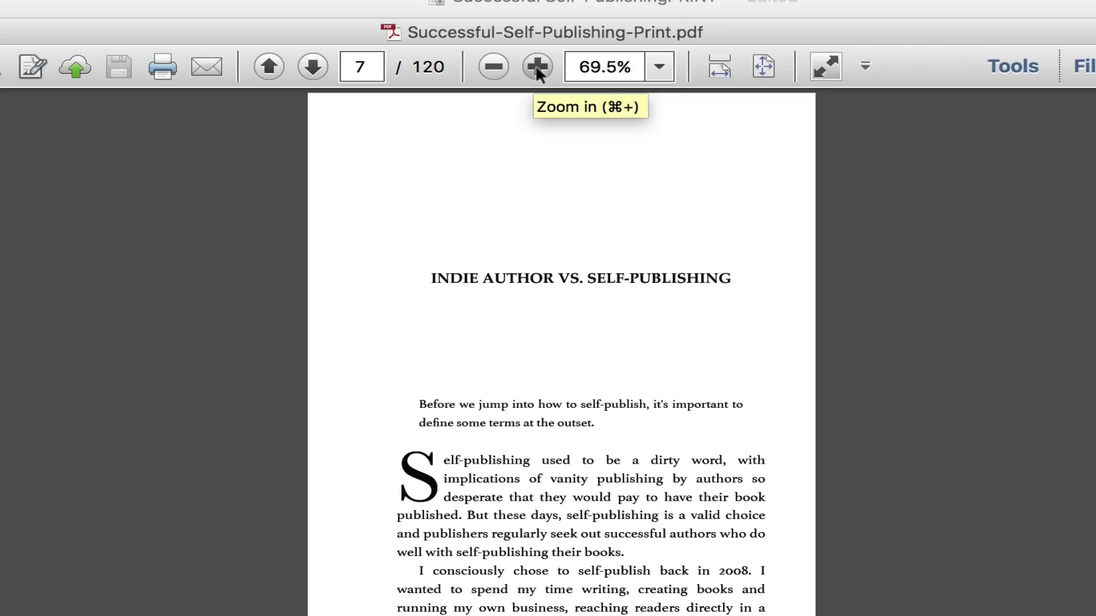
pyautogui.press('Right')
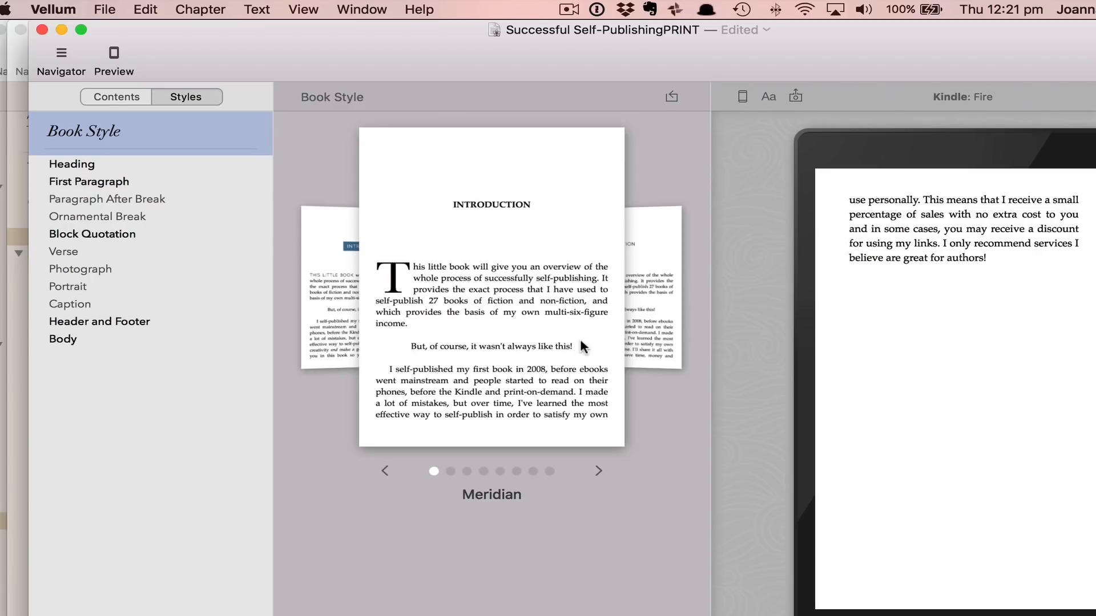
# - Switch to the web browser and examine the Vellum Press and Vellum Ebooks purchase options on the Vellum website
pyautogui.press('super+Tab')
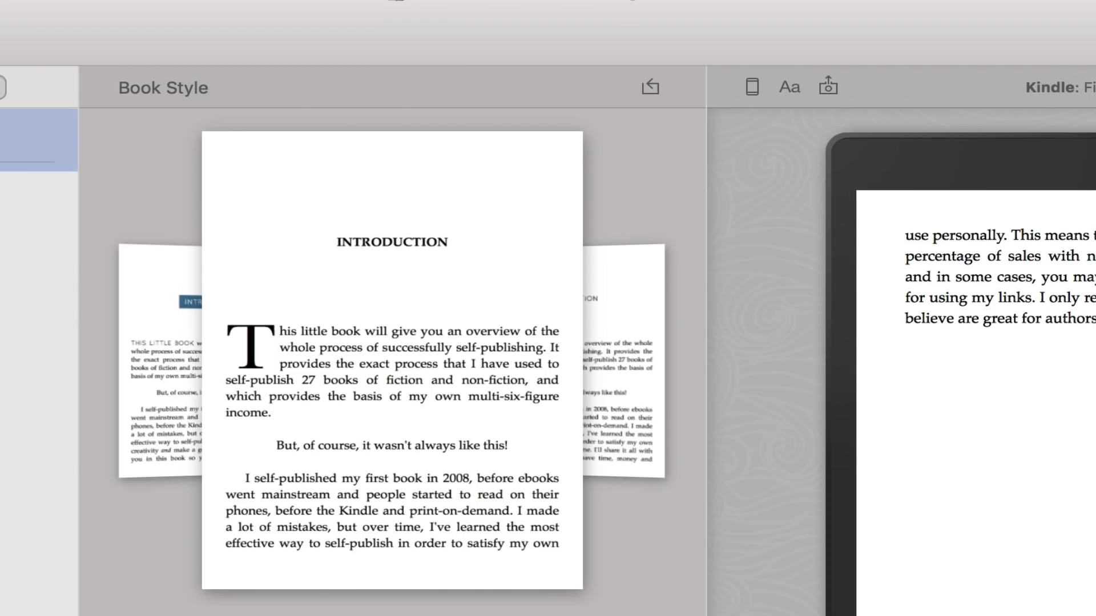
pyautogui.press('super+Tab')
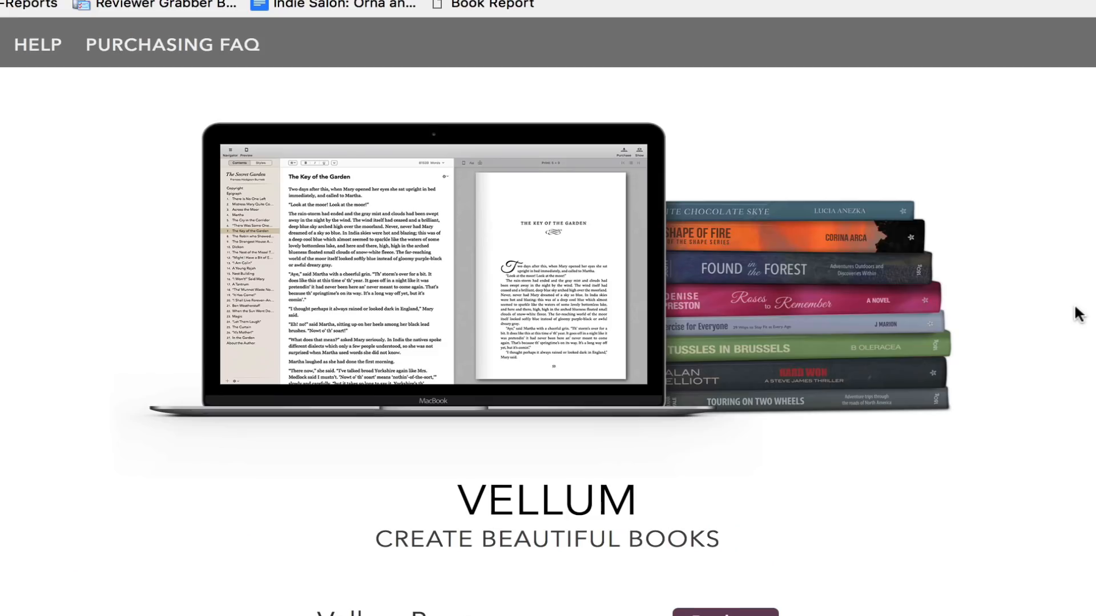
pyautogui.scroll(-2, 1078, 314)
pyautogui.scroll(-3, 1077, 314)
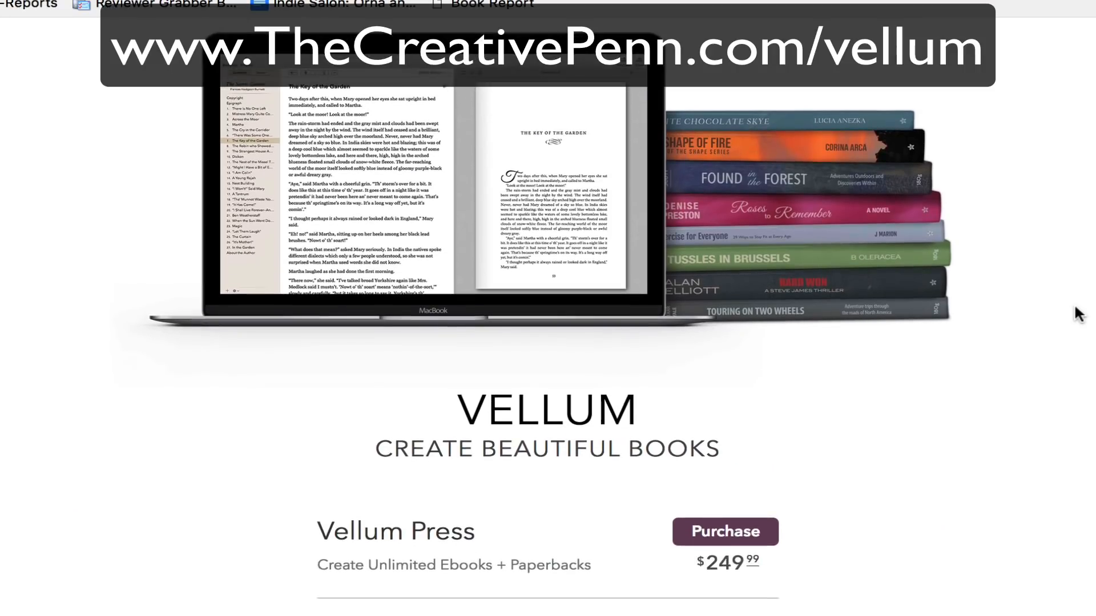
pyautogui.scroll(-3, 1078, 313)
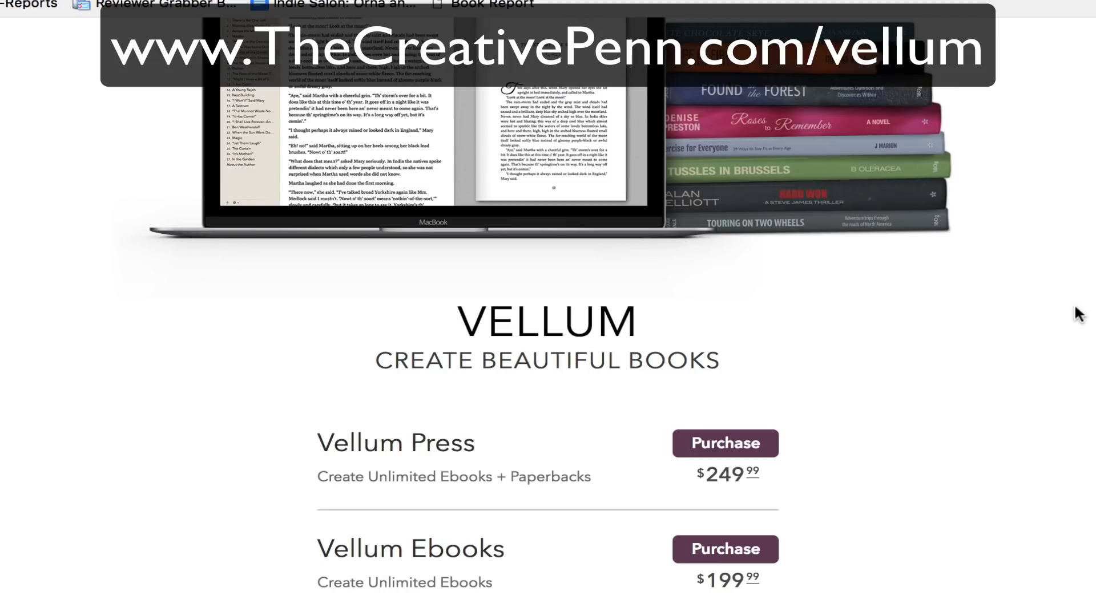
pyautogui.scroll(3, 1079, 315)
pyautogui.scroll(-2, 1079, 317)
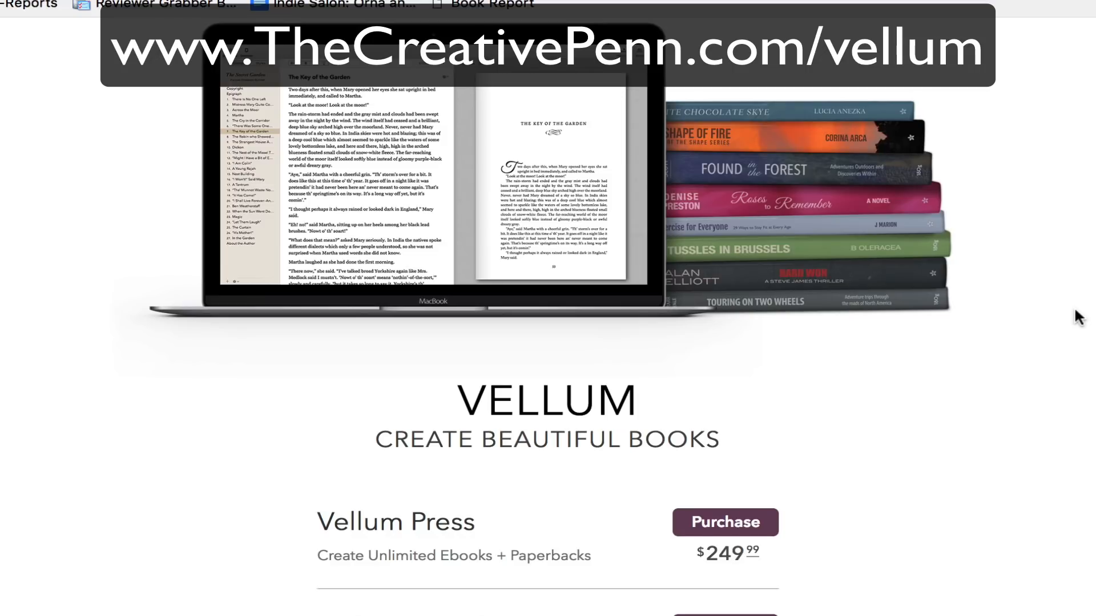
pyautogui.scroll(-2, 1079, 318)
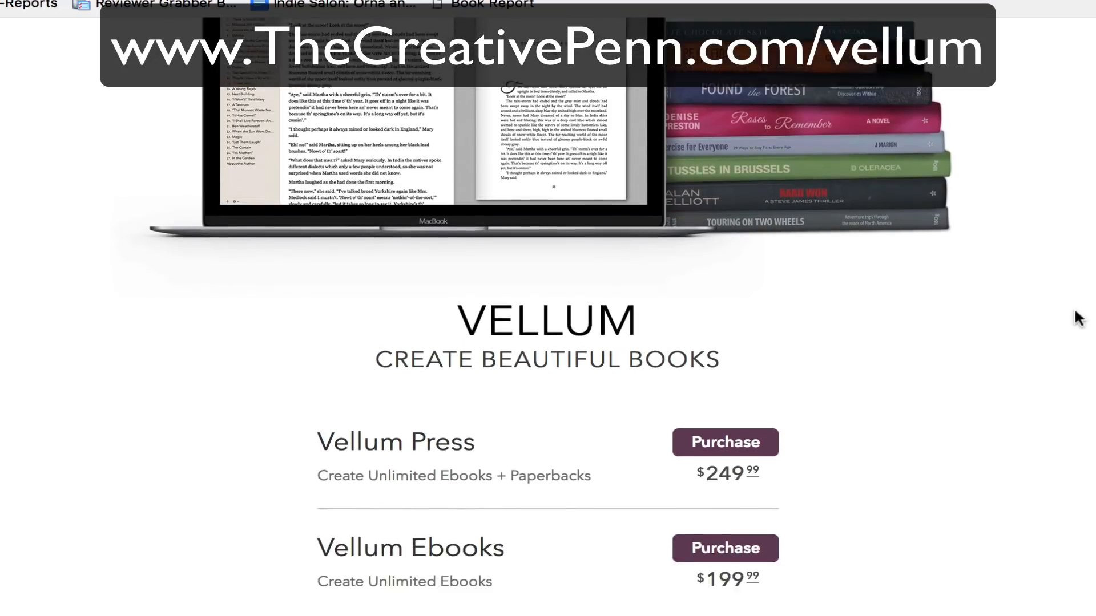
pyautogui.press('super+minus')
pyautogui.press('super+minus')
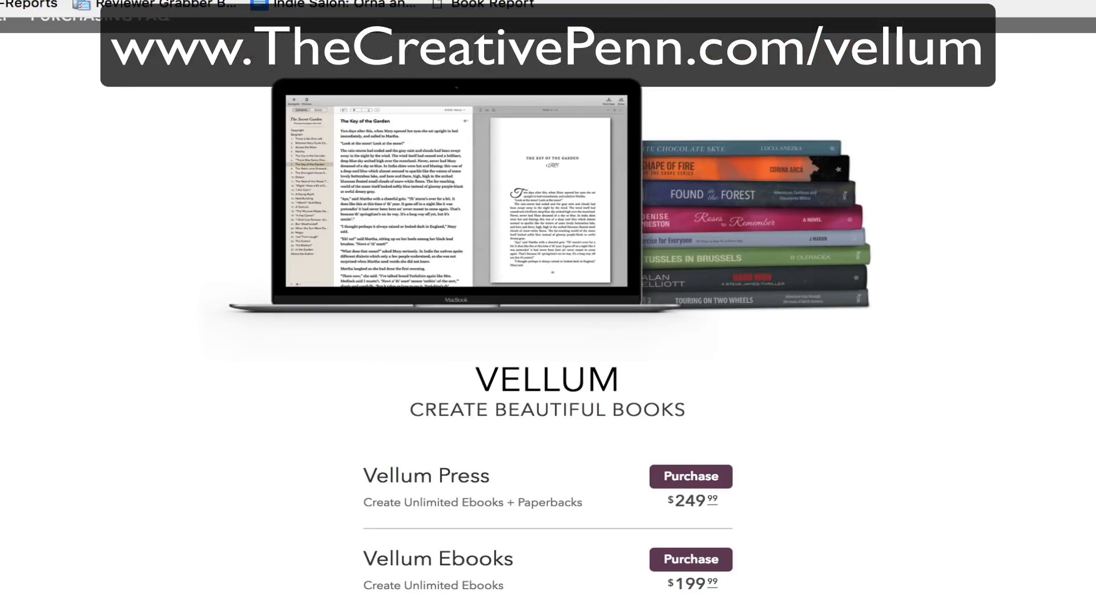